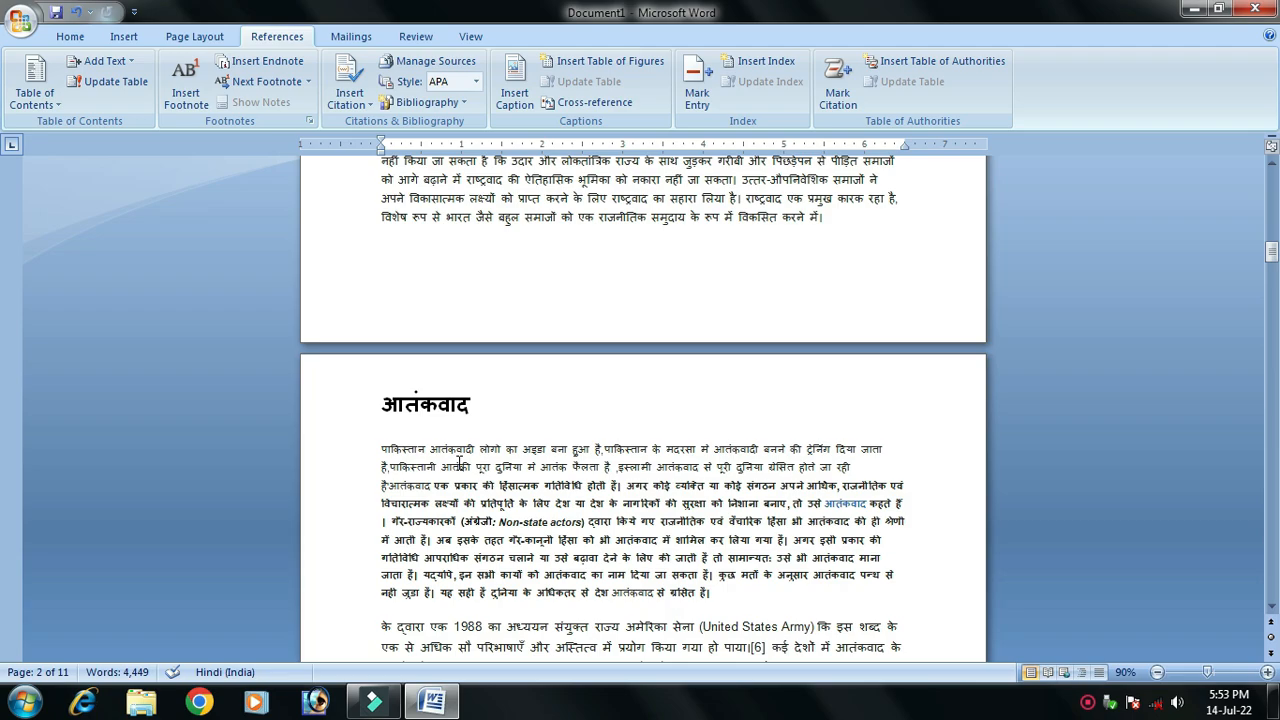
Add the first page's heading "राष्ट्रवाद" to the table of contents entries as Level 1
scroll(459, 463, "up", 10)
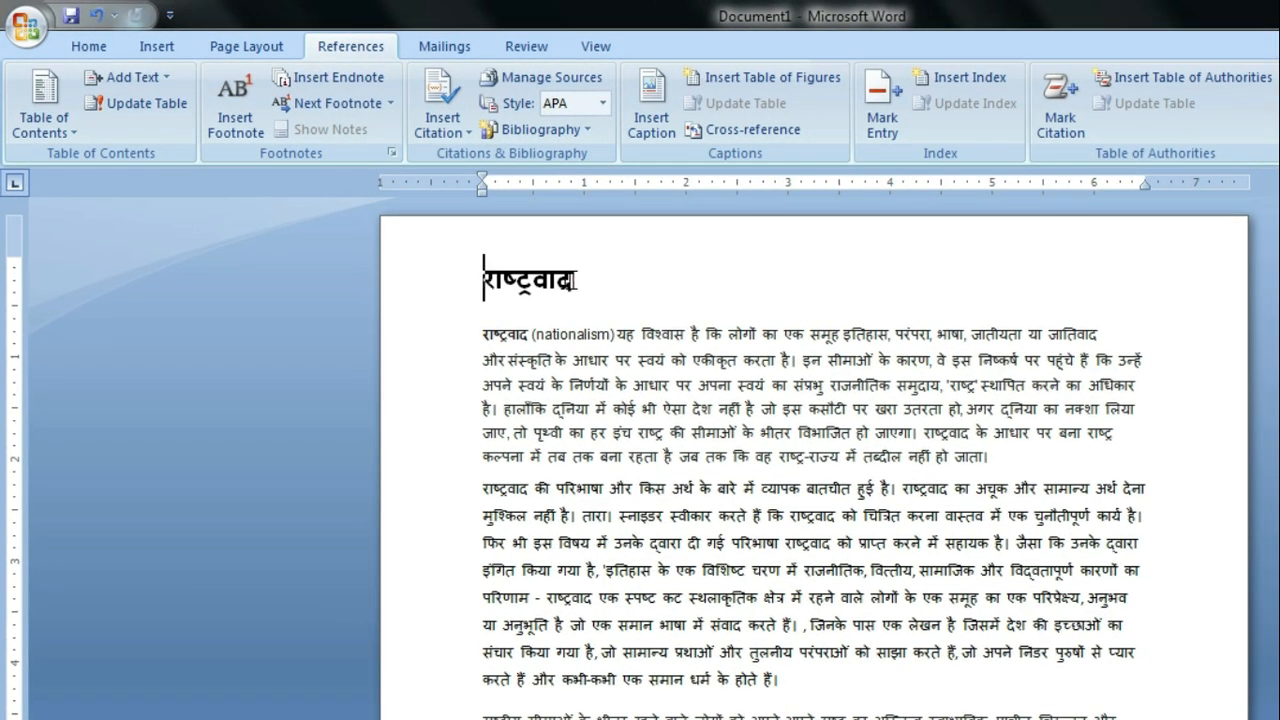
double_click(573, 281)
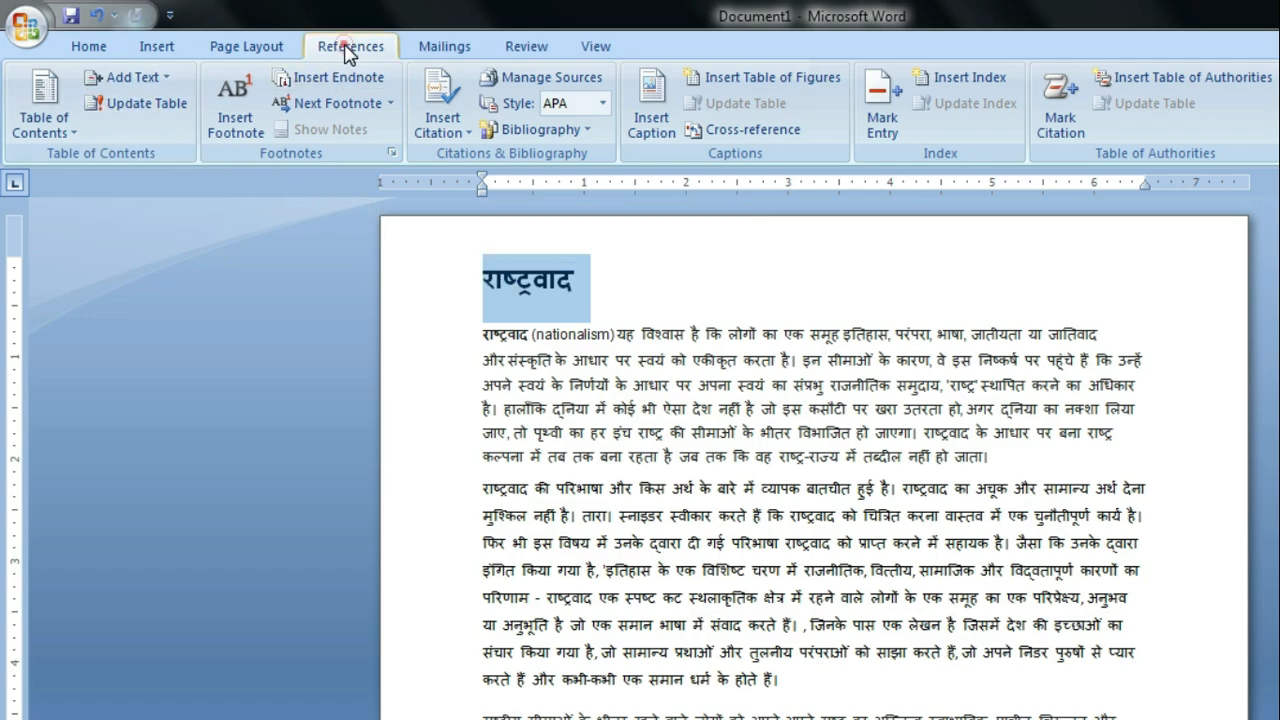
left_click(135, 78)
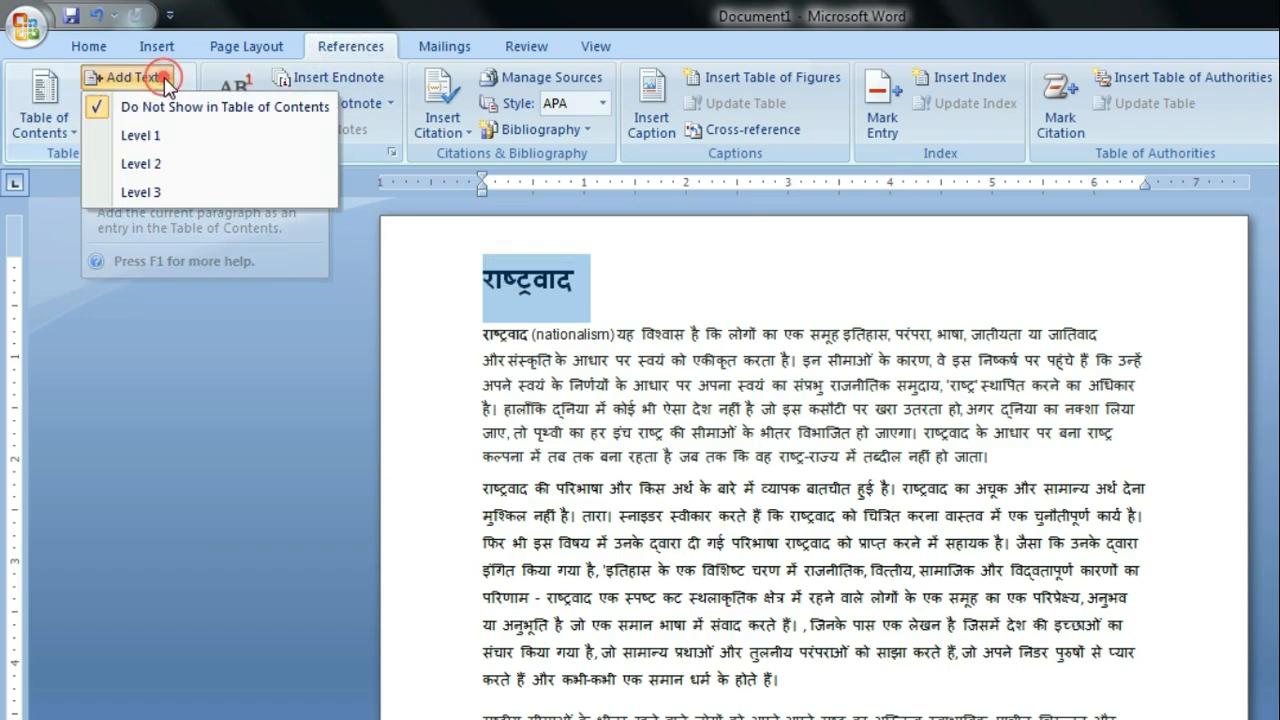
left_click(142, 136)
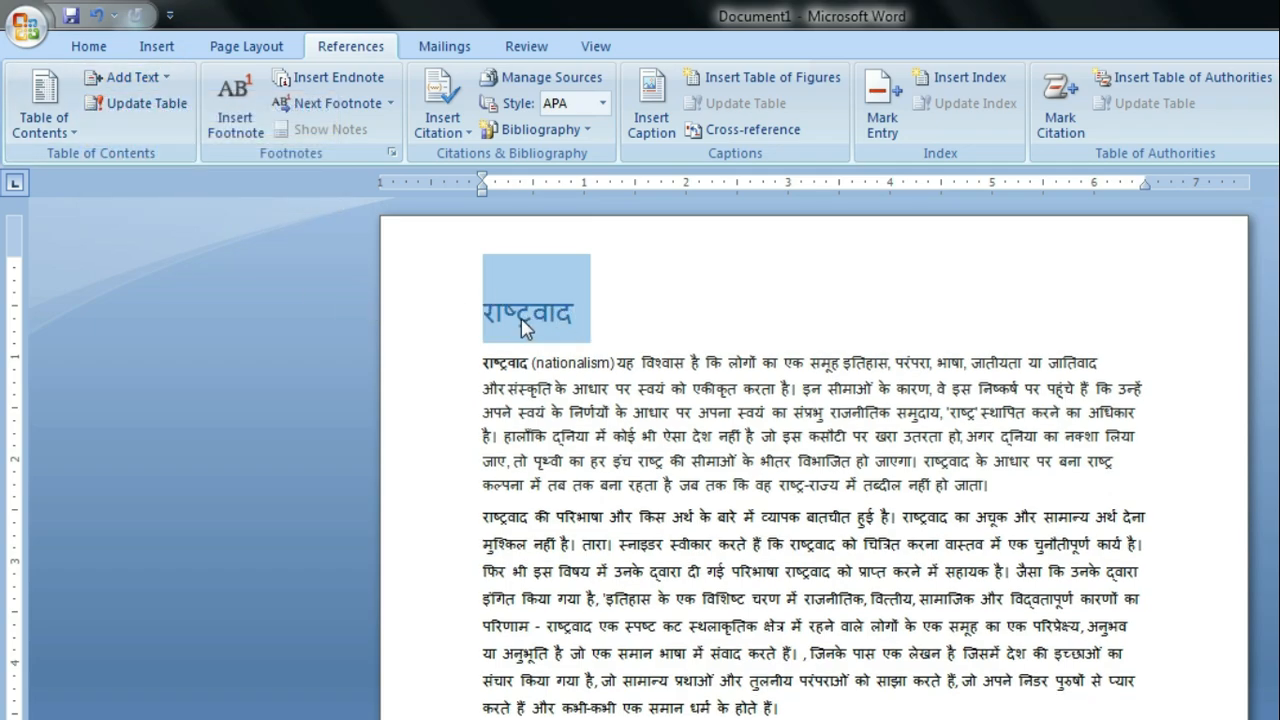
left_click(582, 318)
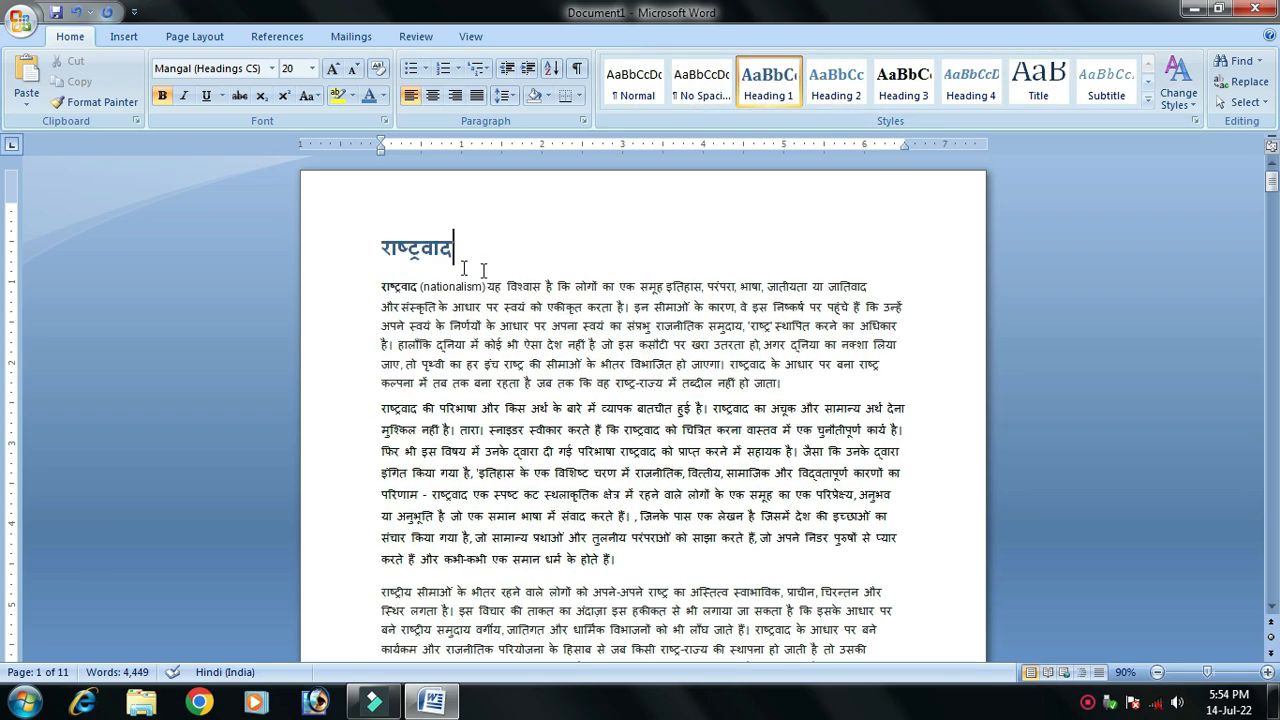
Mark the heading "उग्रवादी राष्ट्रवाद" on the second page as a Level 1 table of contents entry
left_click(277, 36)
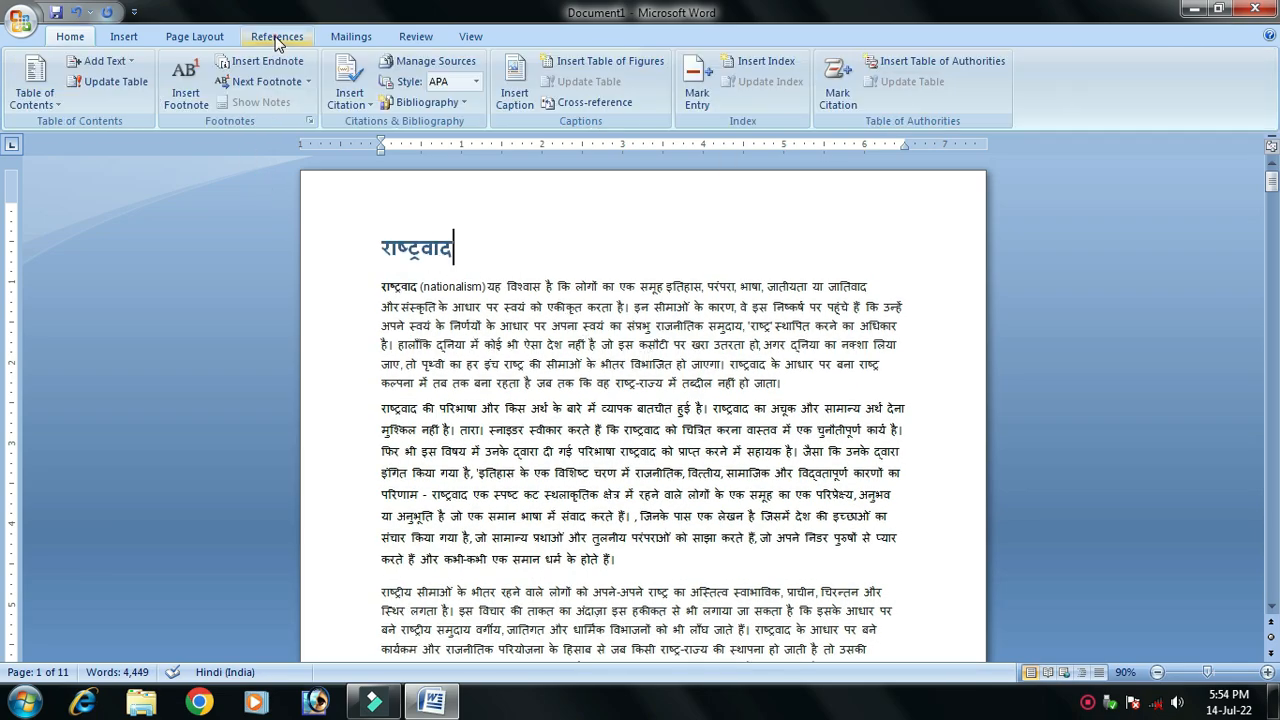
left_click(131, 63)
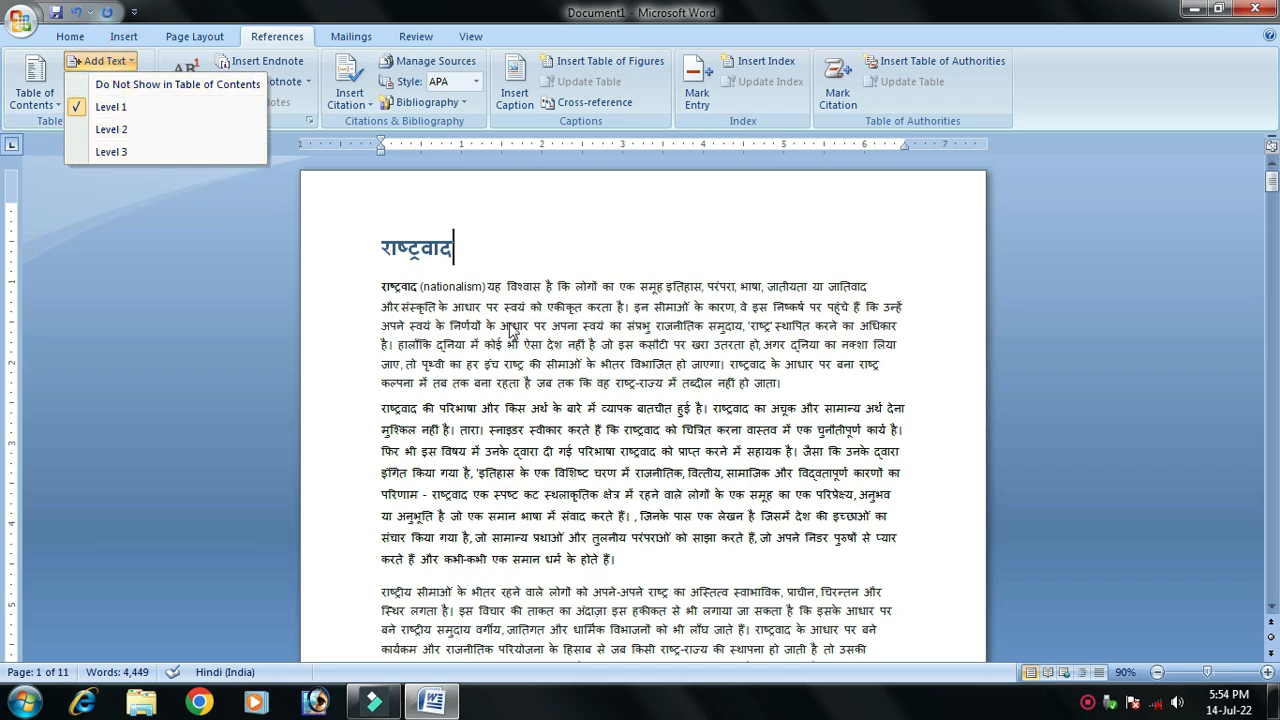
scroll(505, 380, "down", 15)
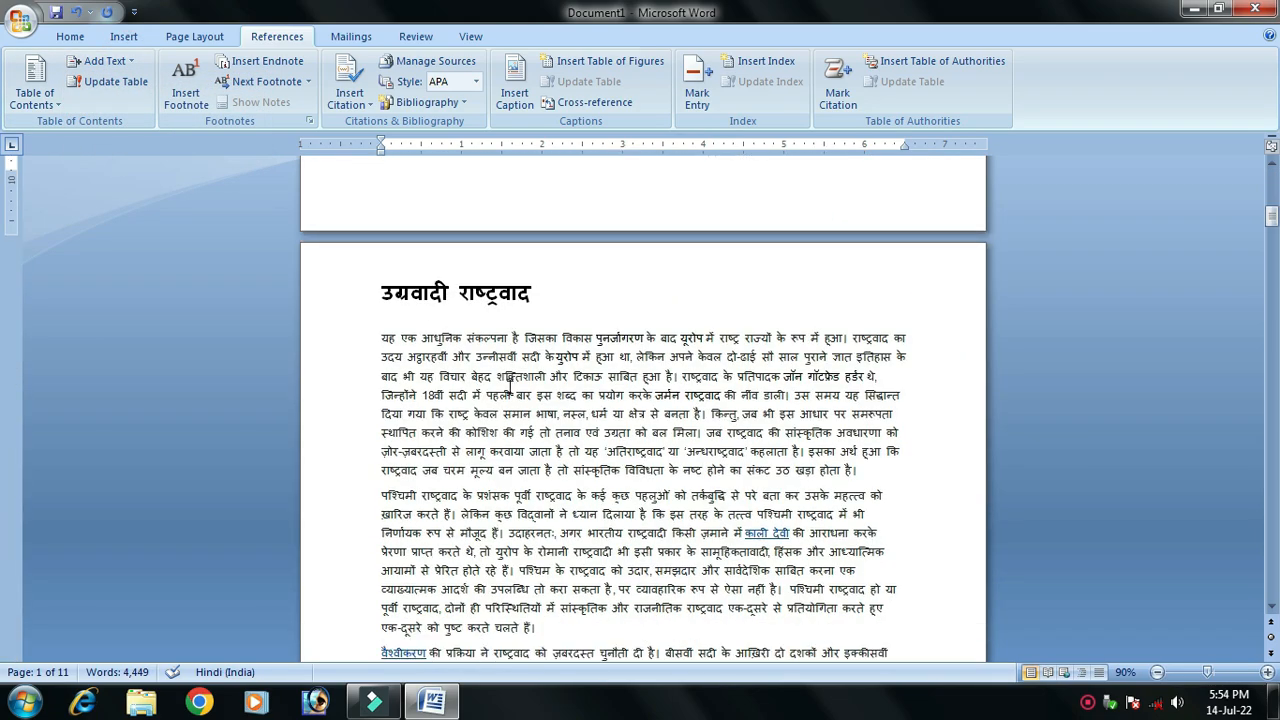
triple_click(545, 284)
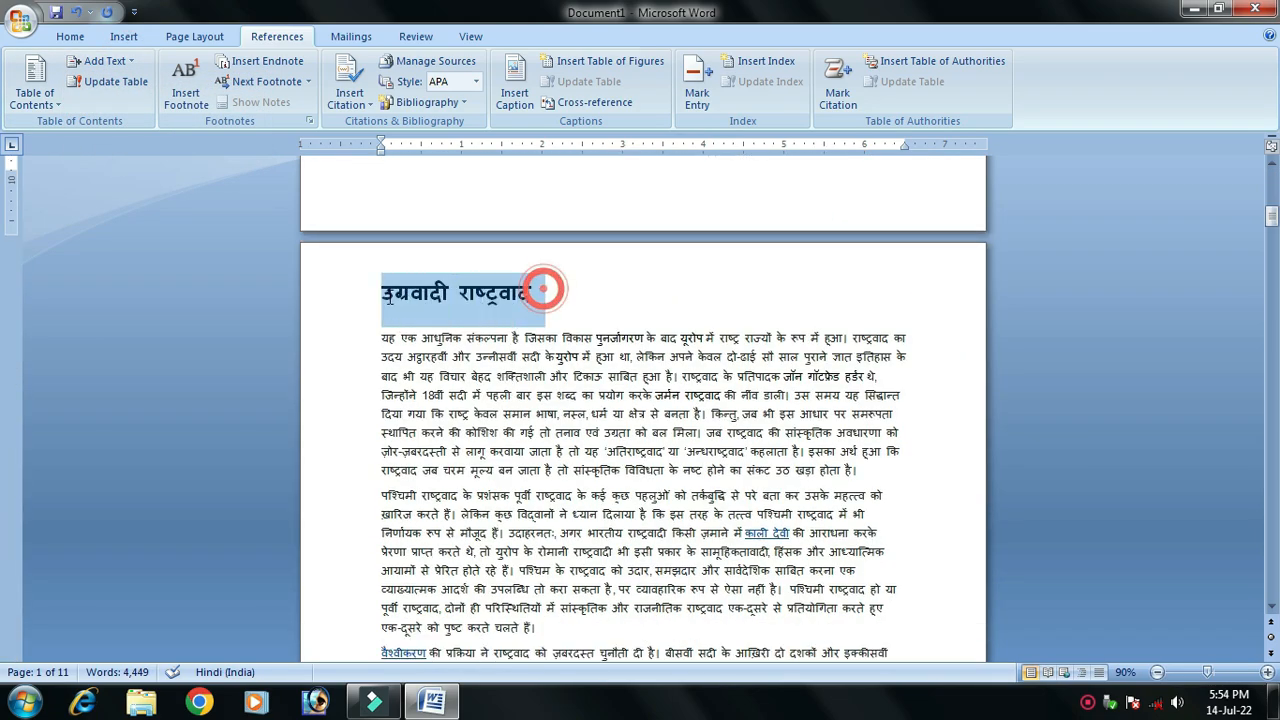
left_click(128, 63)
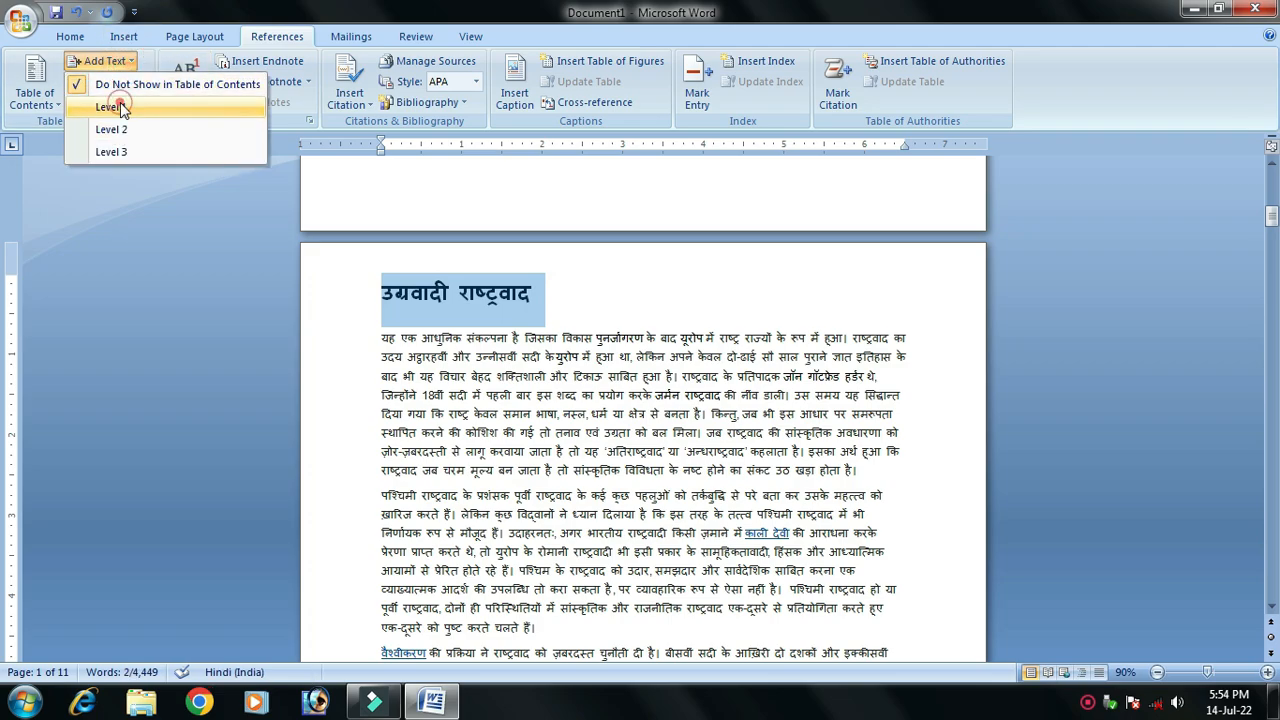
left_click(115, 86)
scroll(585, 458, "down", 3)
scroll(500, 400, "up", 3)
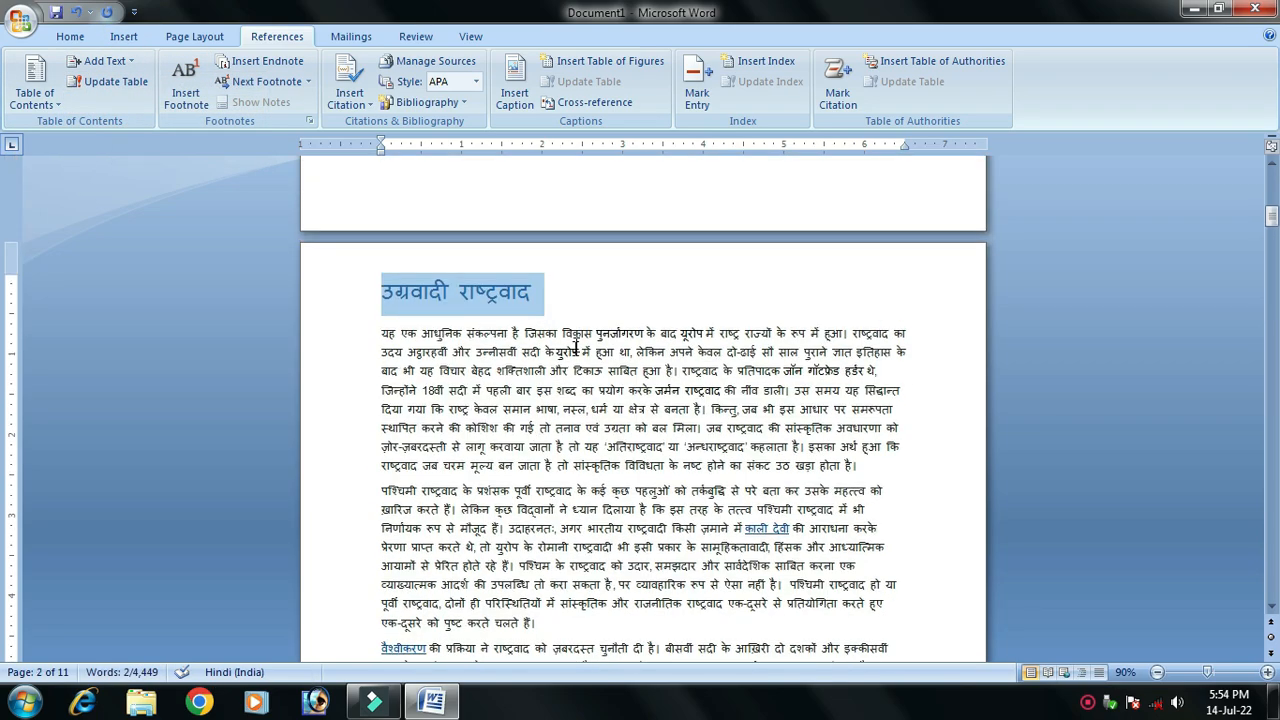
Mark the heading "आतंकवाद" as a Level 1 table of contents entry
scroll(578, 340, "down", 12)
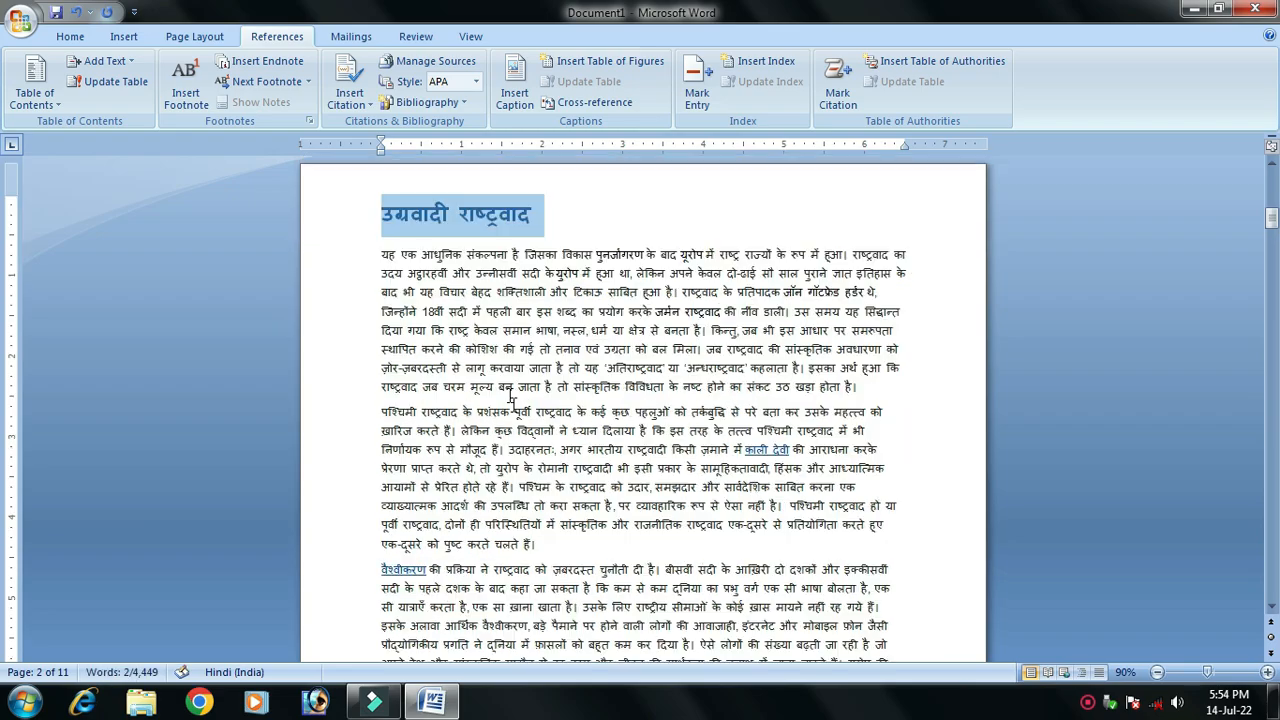
scroll(522, 478, "down", 8)
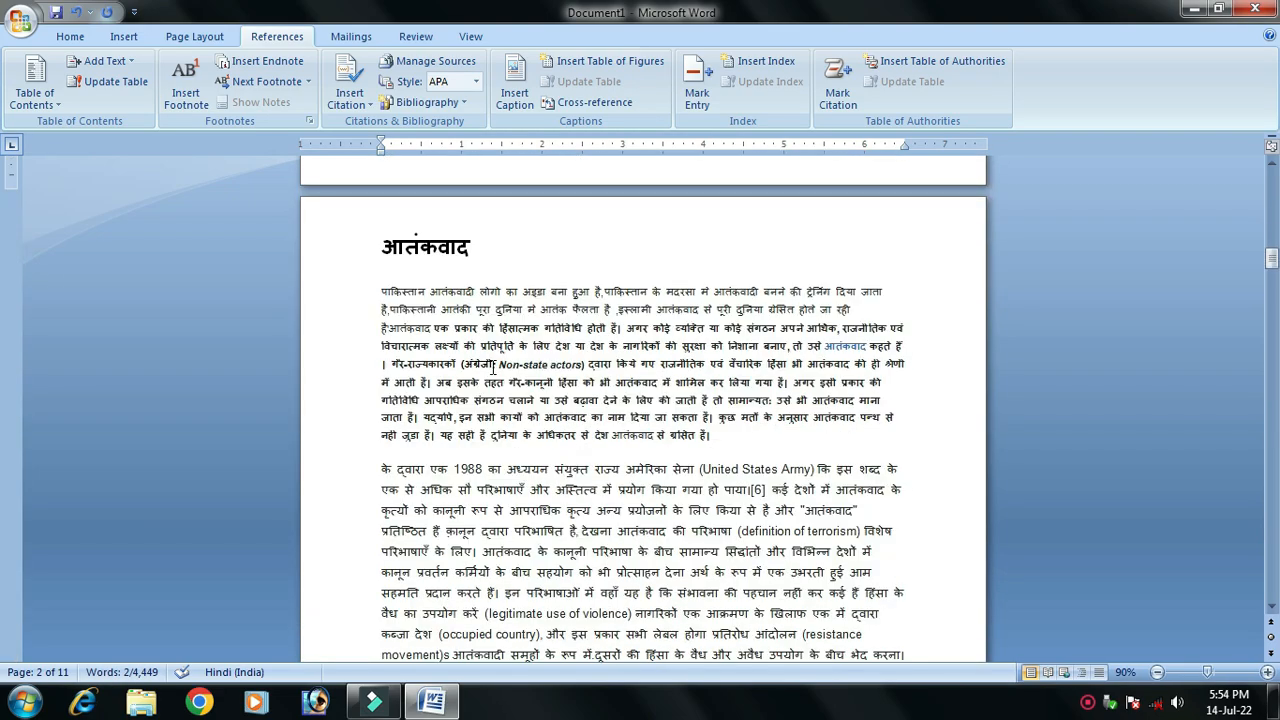
double_click(472, 249)
left_click(122, 61)
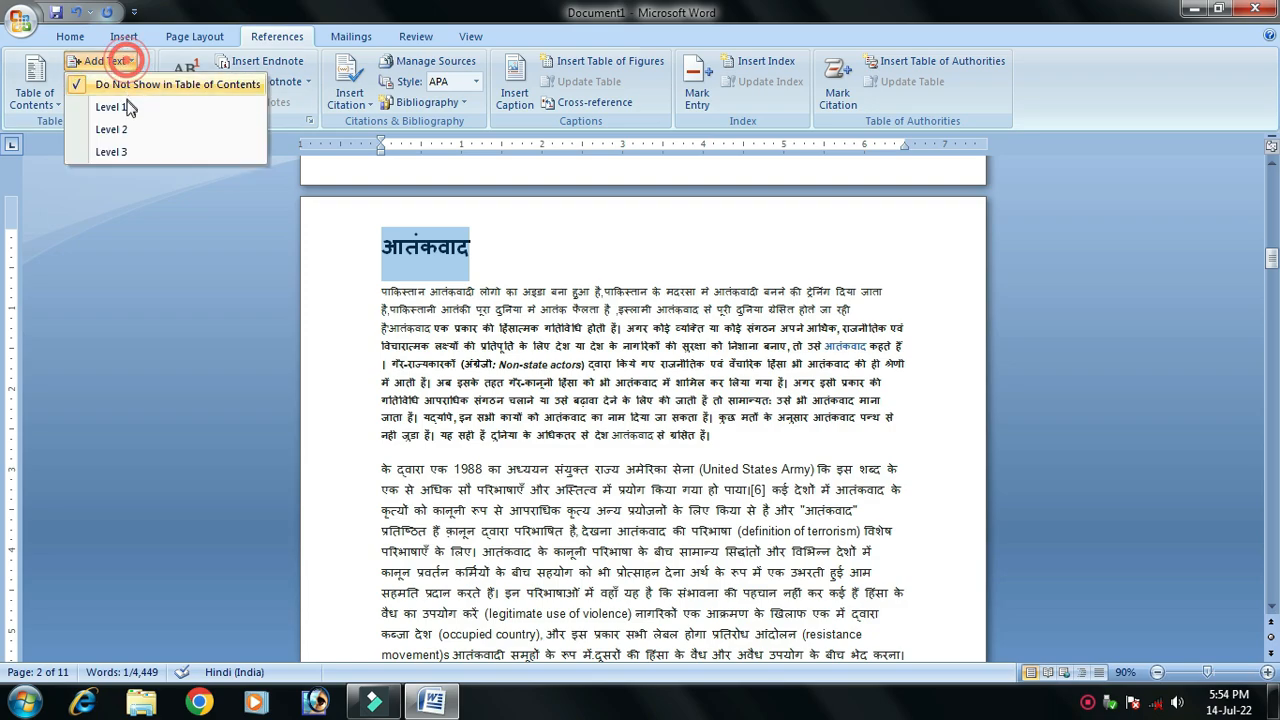
left_click(110, 107)
Mark the heading "क्षेत्रीयतावाद" as a Level 1 table of contents entry
scroll(563, 484, "down", 8)
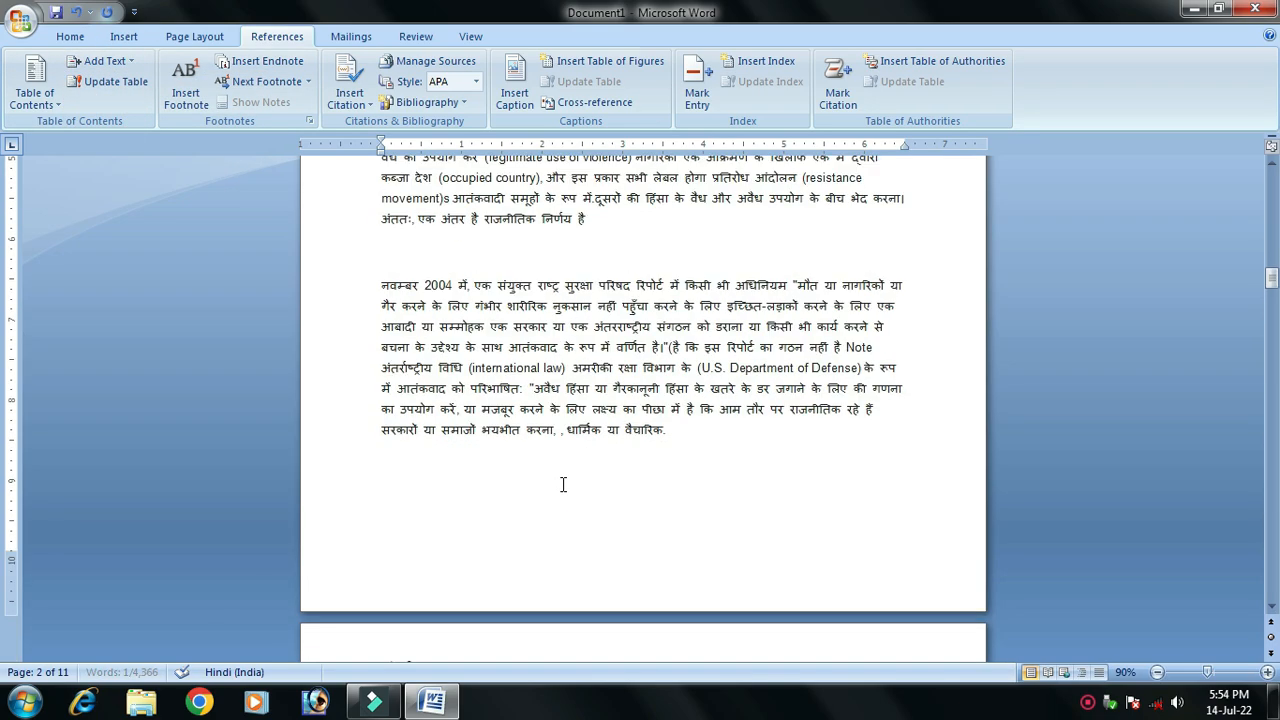
scroll(563, 484, "down", 5)
double_click(500, 440)
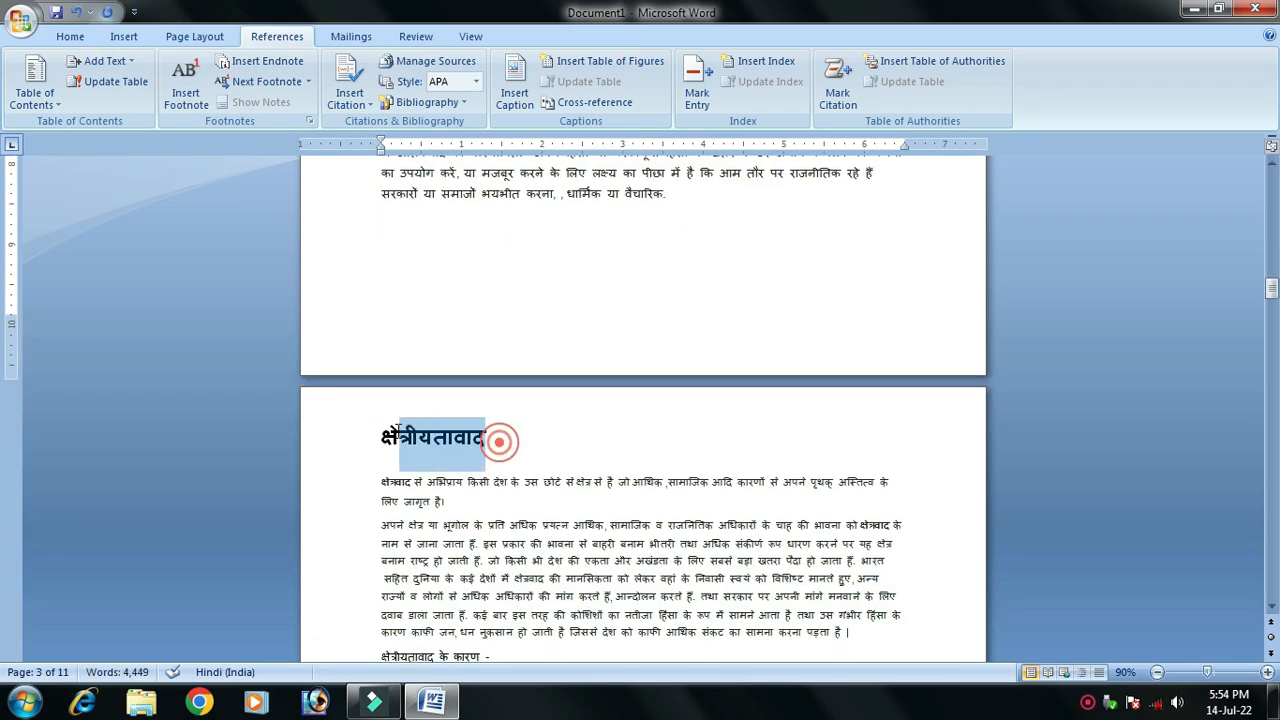
left_click(120, 60)
left_click(105, 107)
Mark the heading "साम्प्रदायिकता" as a Level 1 table of contents entry
scroll(535, 527, "down", 10)
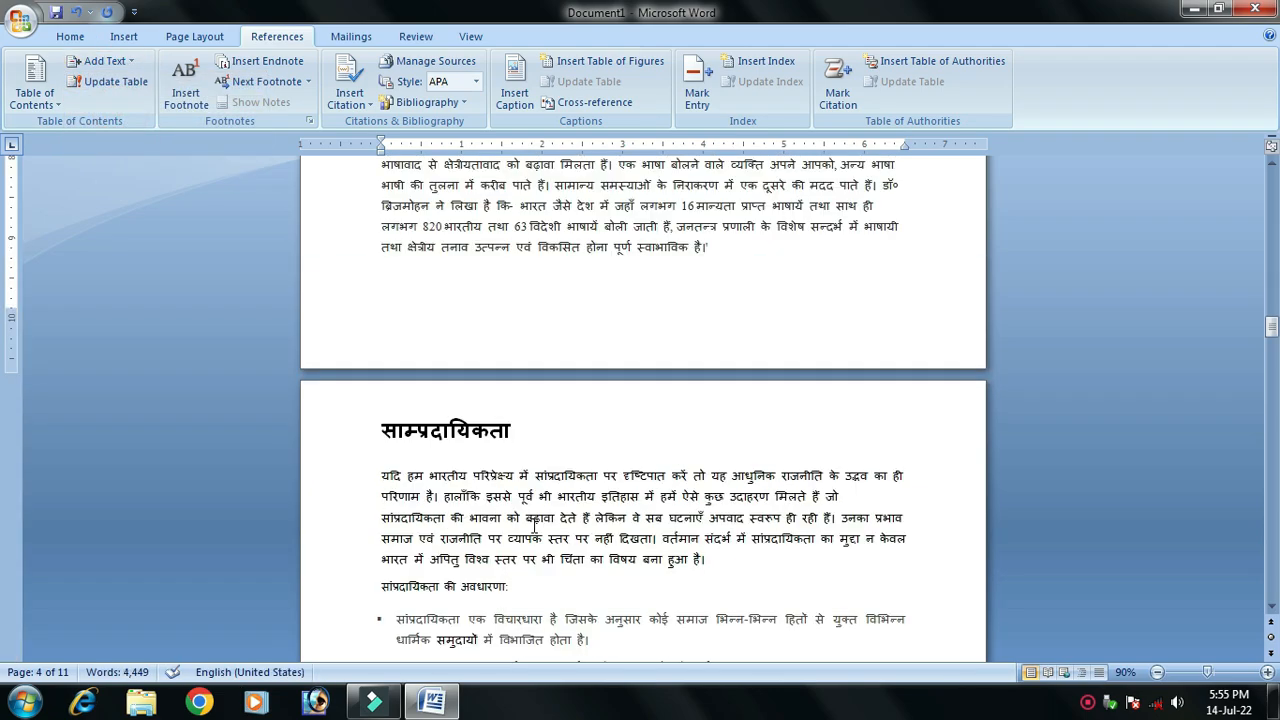
scroll(535, 527, "down", 1)
left_click_drag(520, 380, 356, 397)
left_click(120, 62)
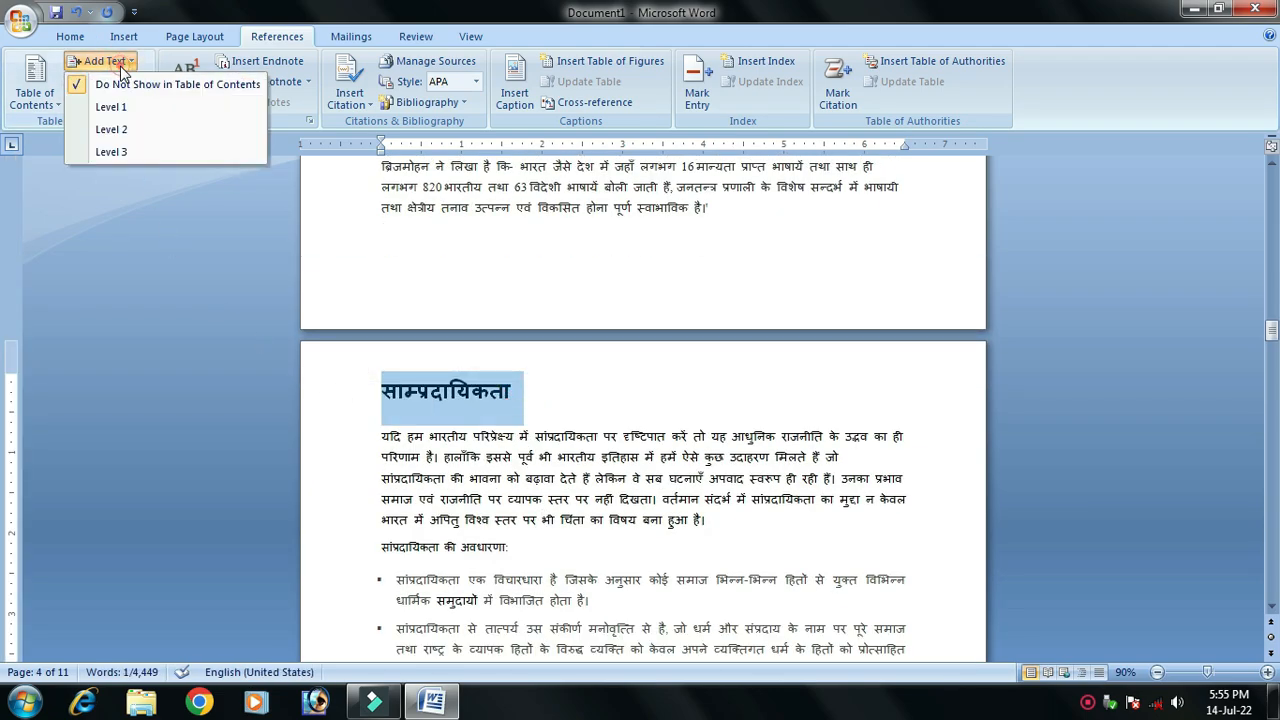
left_click(110, 107)
Mark the heading "प्रस्तावना" as a Level 1 table of contents entry
scroll(486, 384, "down", 10)
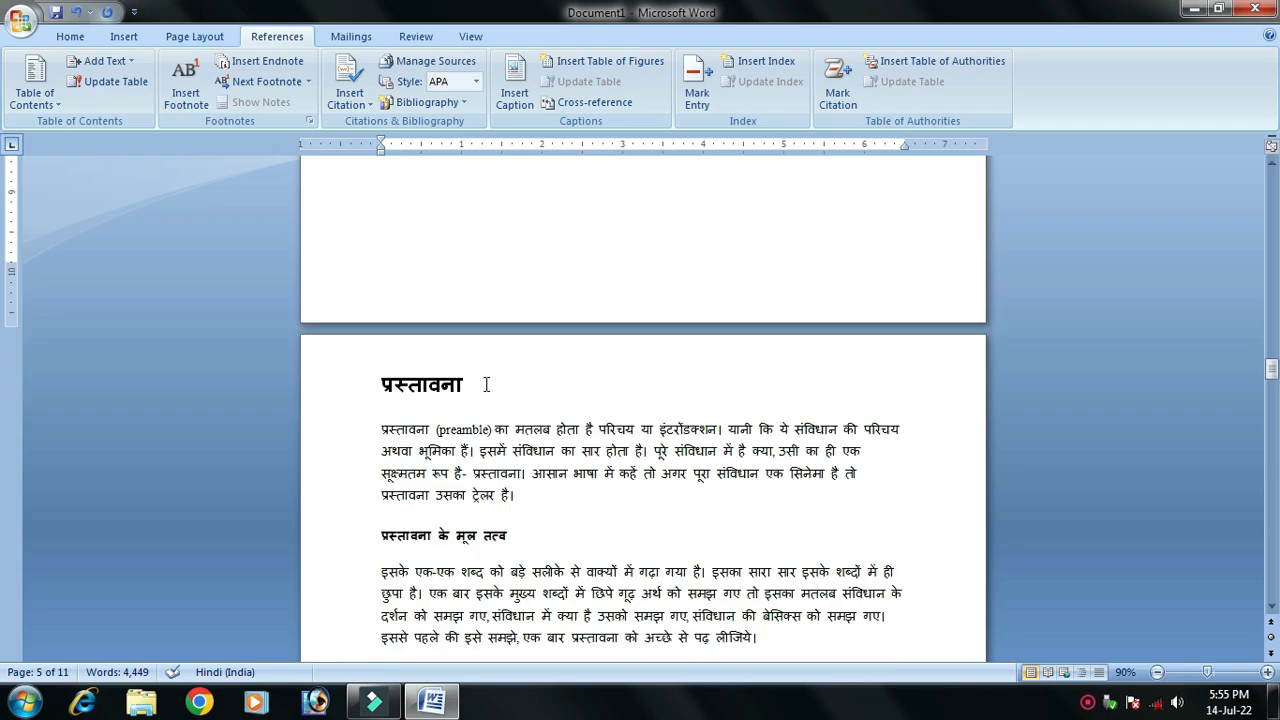
left_click_drag(486, 384, 423, 400)
left_click(128, 62)
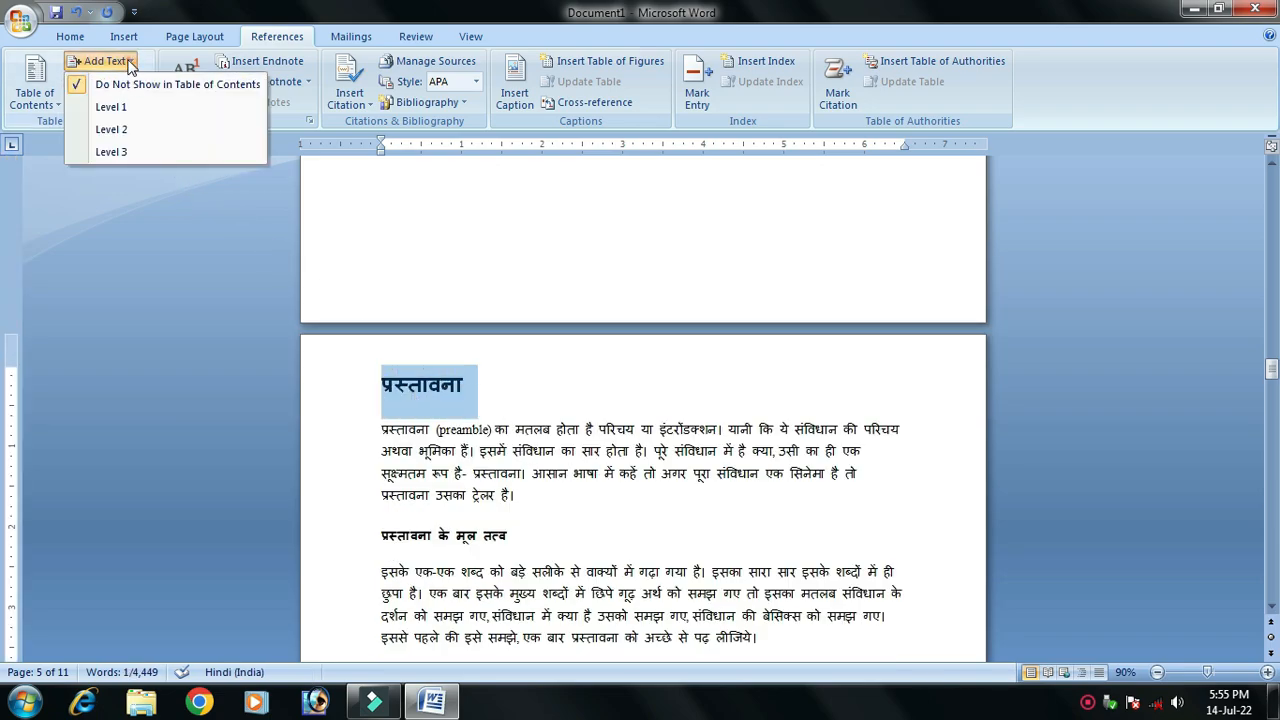
left_click(113, 112)
Mark the heading "राज्यपाल" as a Level 1 table of contents entry
scroll(474, 406, "down", 20)
left_click_drag(481, 411, 355, 414)
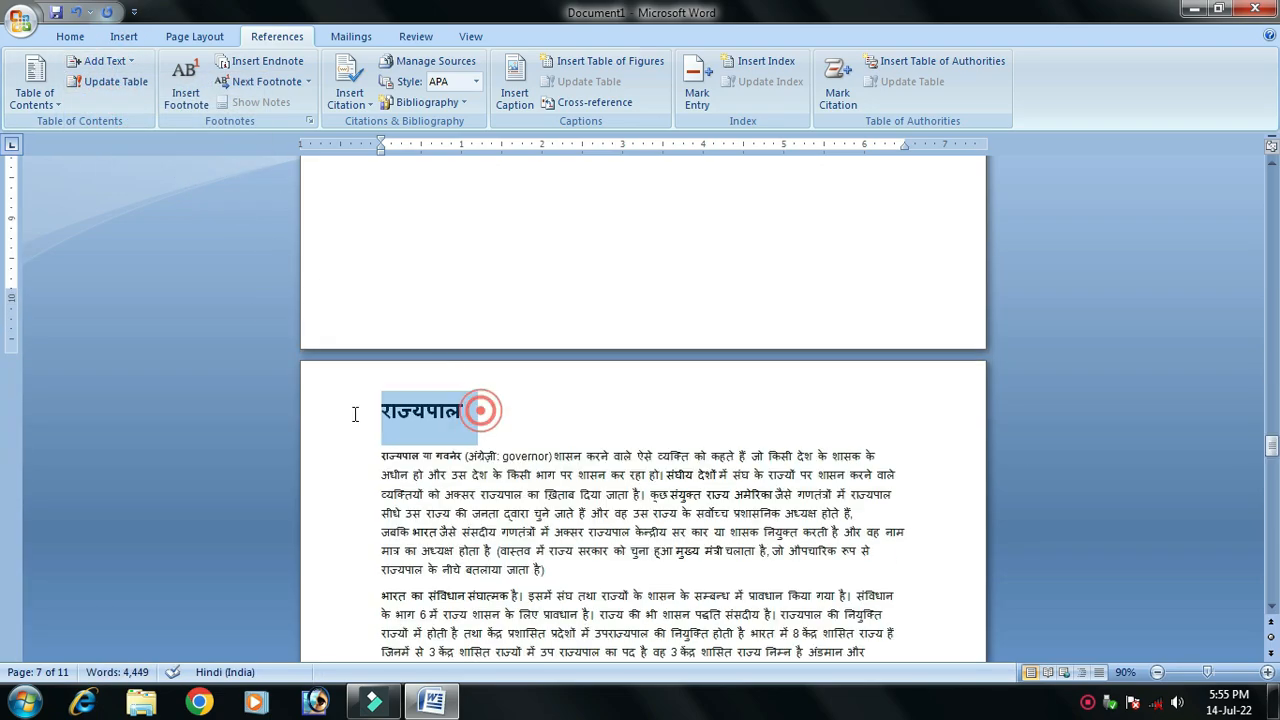
left_click(104, 61)
left_click(110, 107)
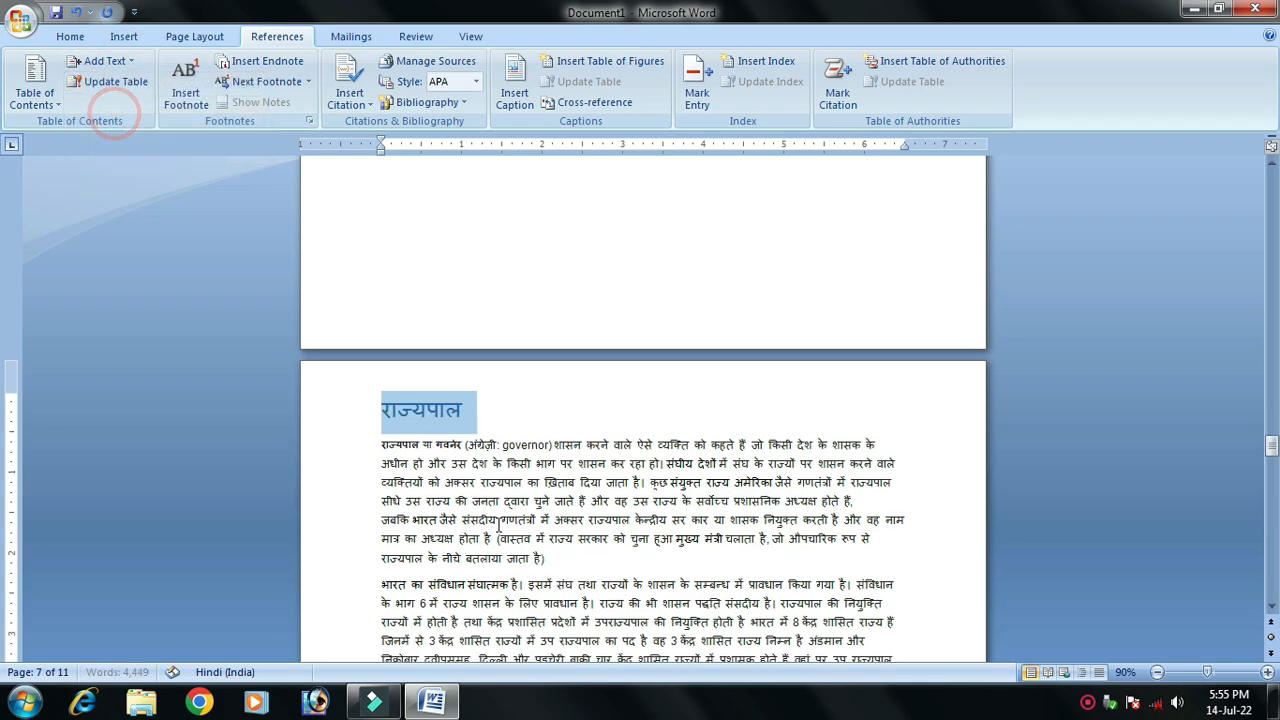
Mark the subheading "राज्यपाल की योग्यता" as a Level 2 table of contents entry
scroll(499, 527, "down", 6)
left_click_drag(528, 449, 350, 449)
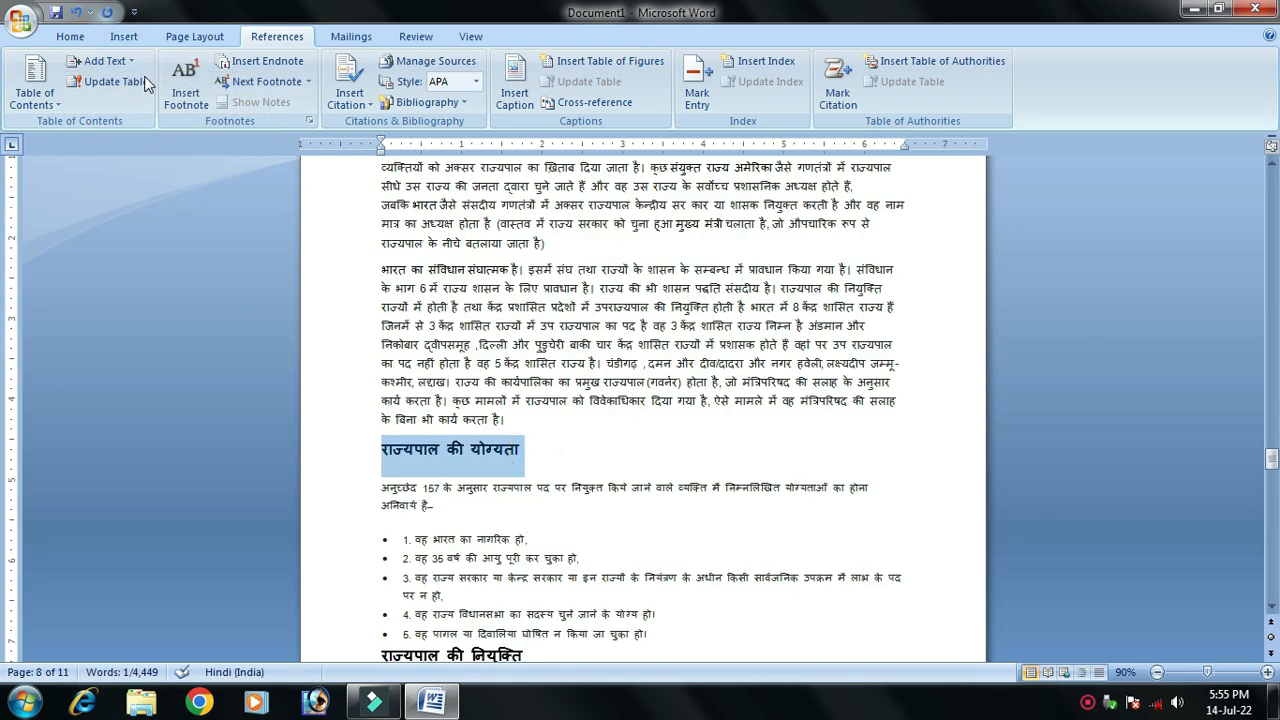
left_click(104, 61)
left_click(116, 128)
Assign a table of contents level to the subheading "राज्यपाल की नियुक्ति" with Add Text
scroll(513, 580, "down", 2)
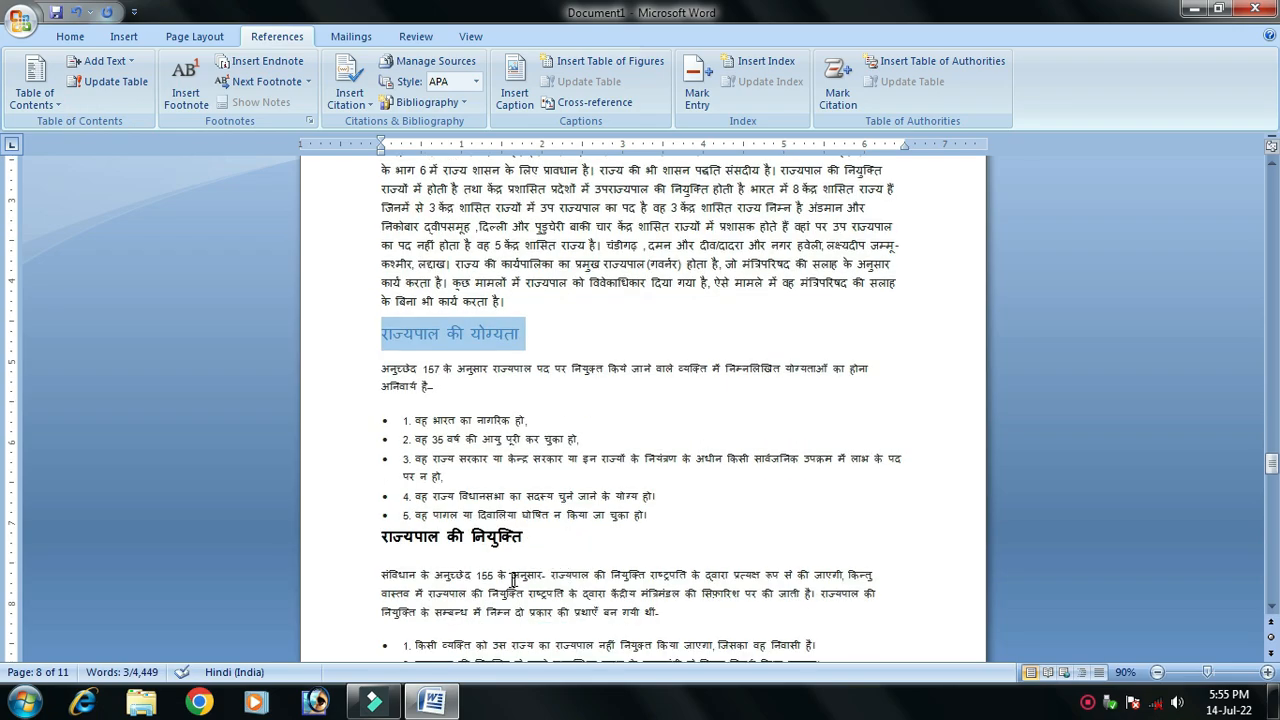
left_click_drag(528, 538, 385, 538)
left_click(104, 61)
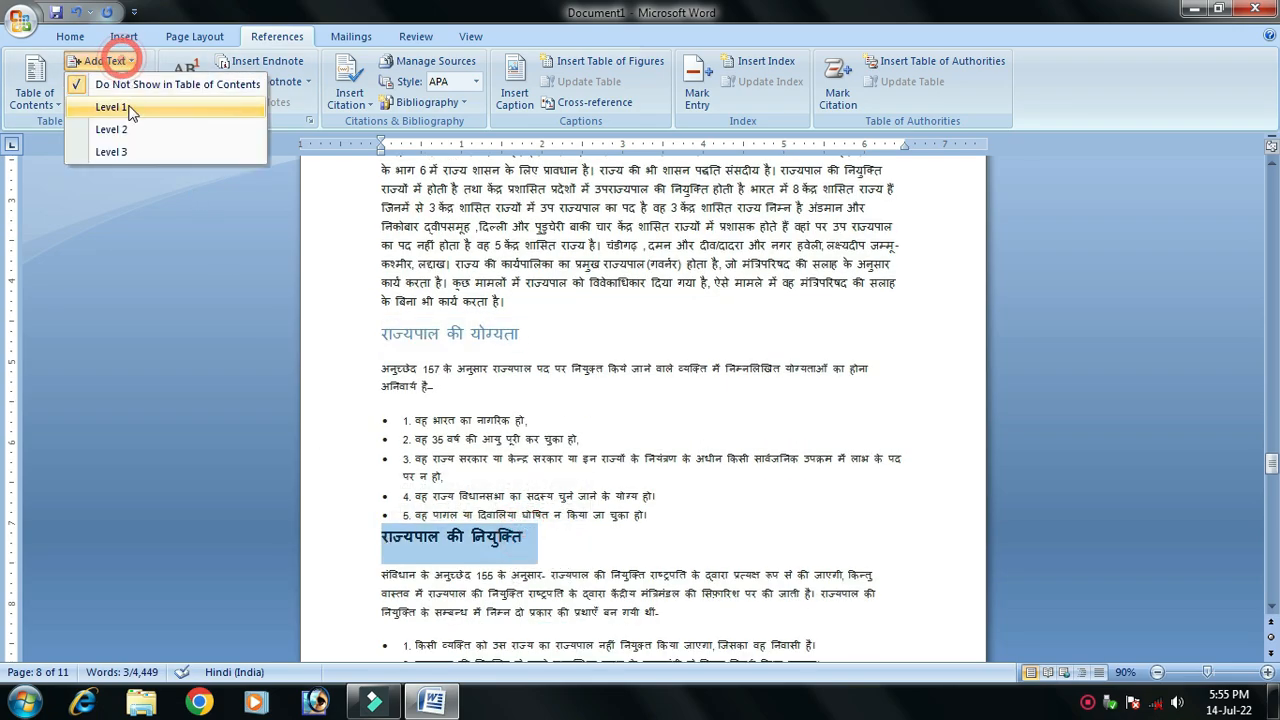
left_click(116, 107)
Mark the heading "संघीय संसद" as a Level 1 table of contents entry
scroll(551, 523, "down", 15)
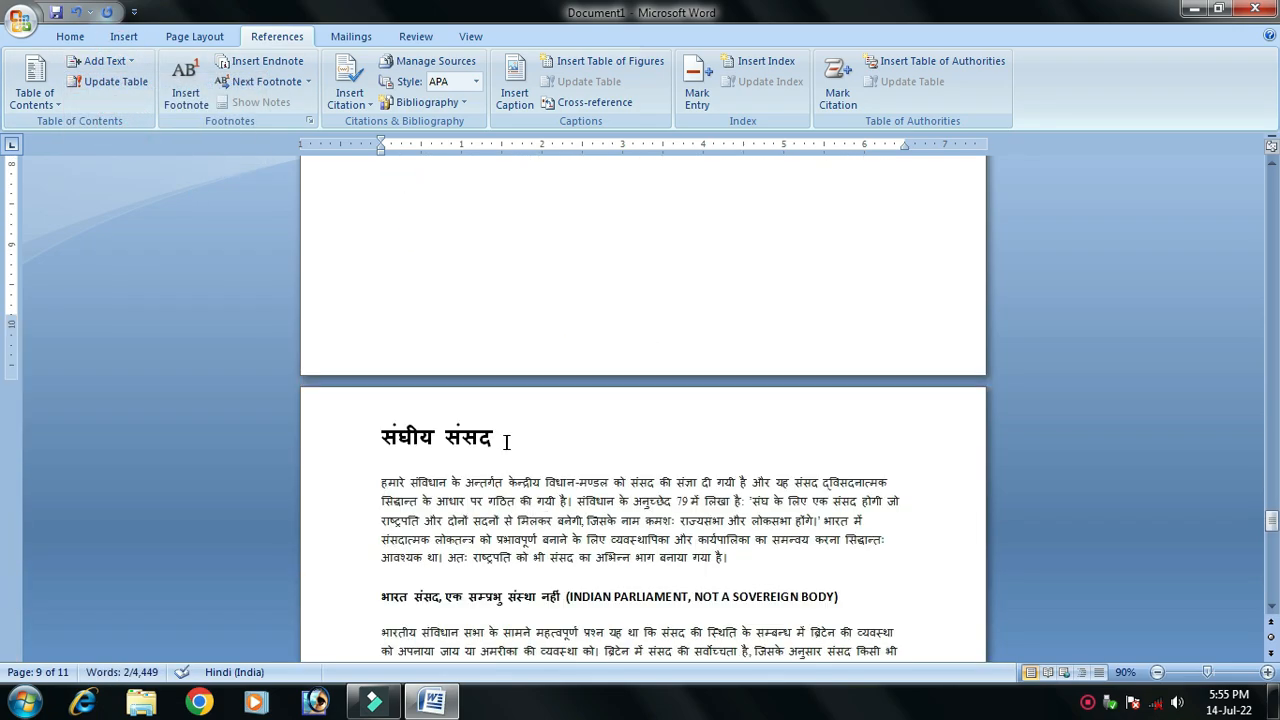
left_click_drag(506, 442, 342, 436)
left_click(128, 61)
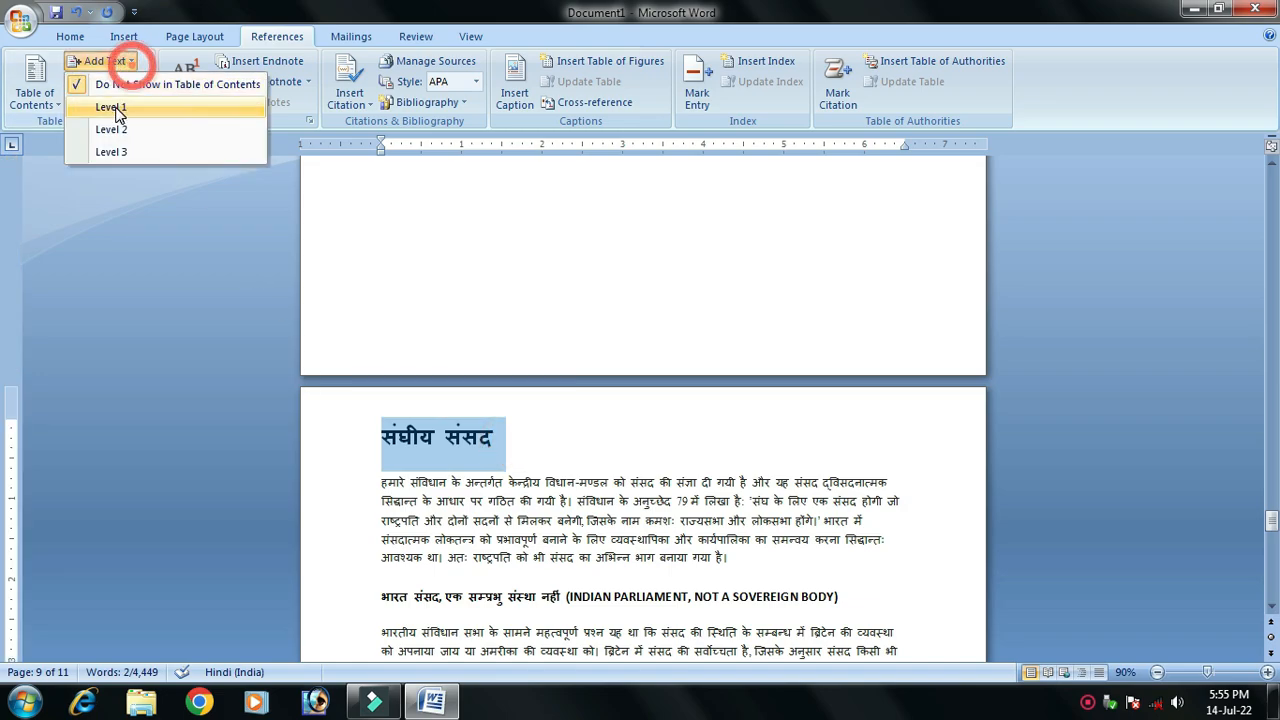
left_click(116, 107)
Review the headings marked for the table of contents across all pages, starting again from the first page
scroll(617, 630, "down", 15)
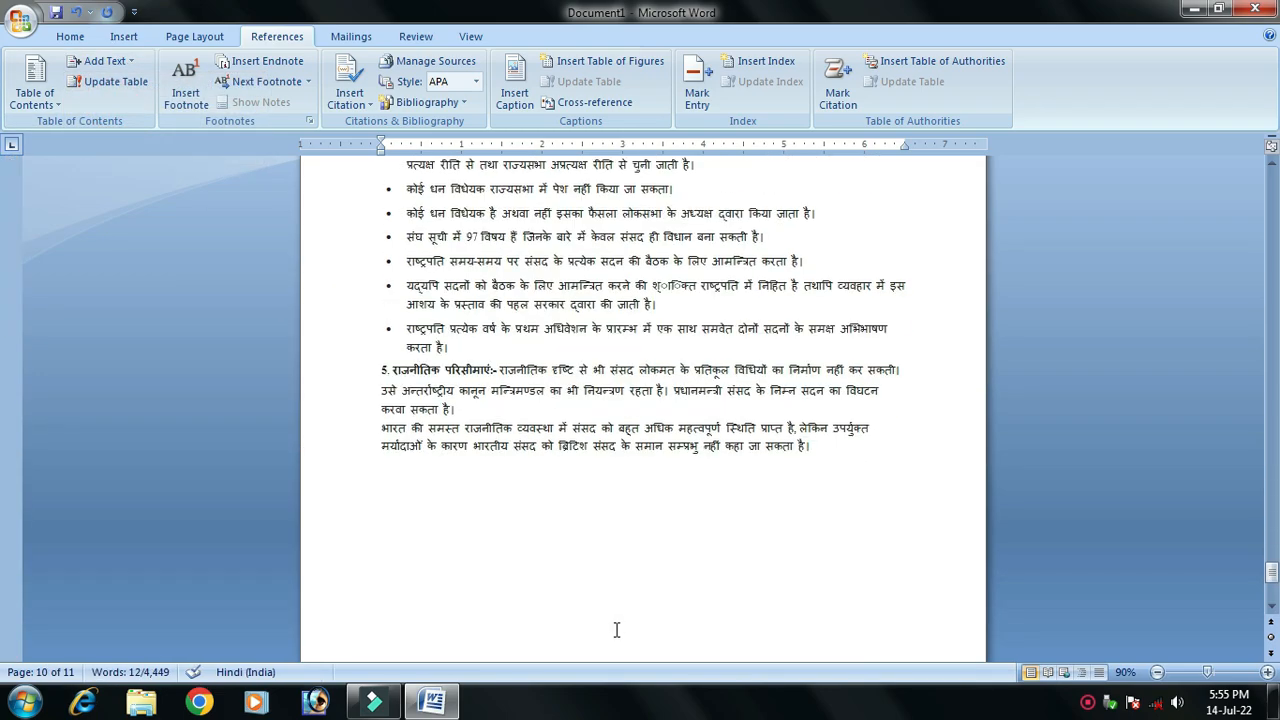
scroll(617, 630, "up", 3)
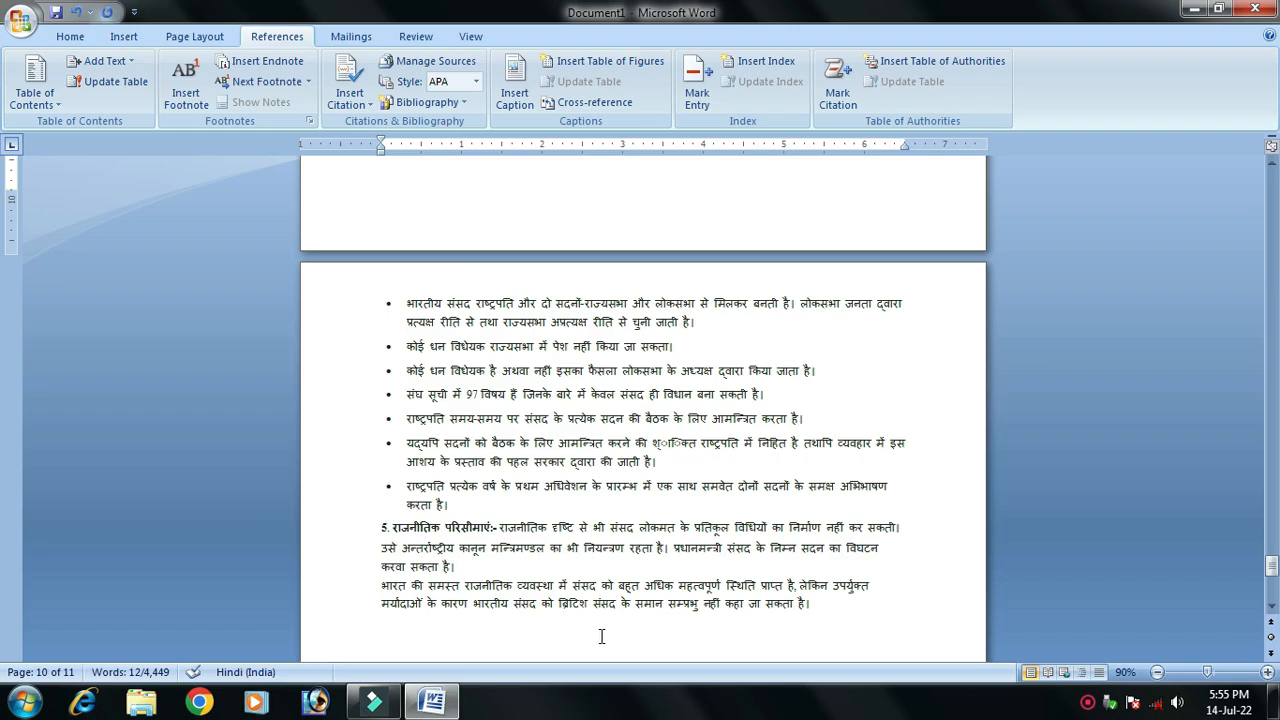
scroll(601, 636, "down", 5, "ctrl")
scroll(608, 626, "up", 4)
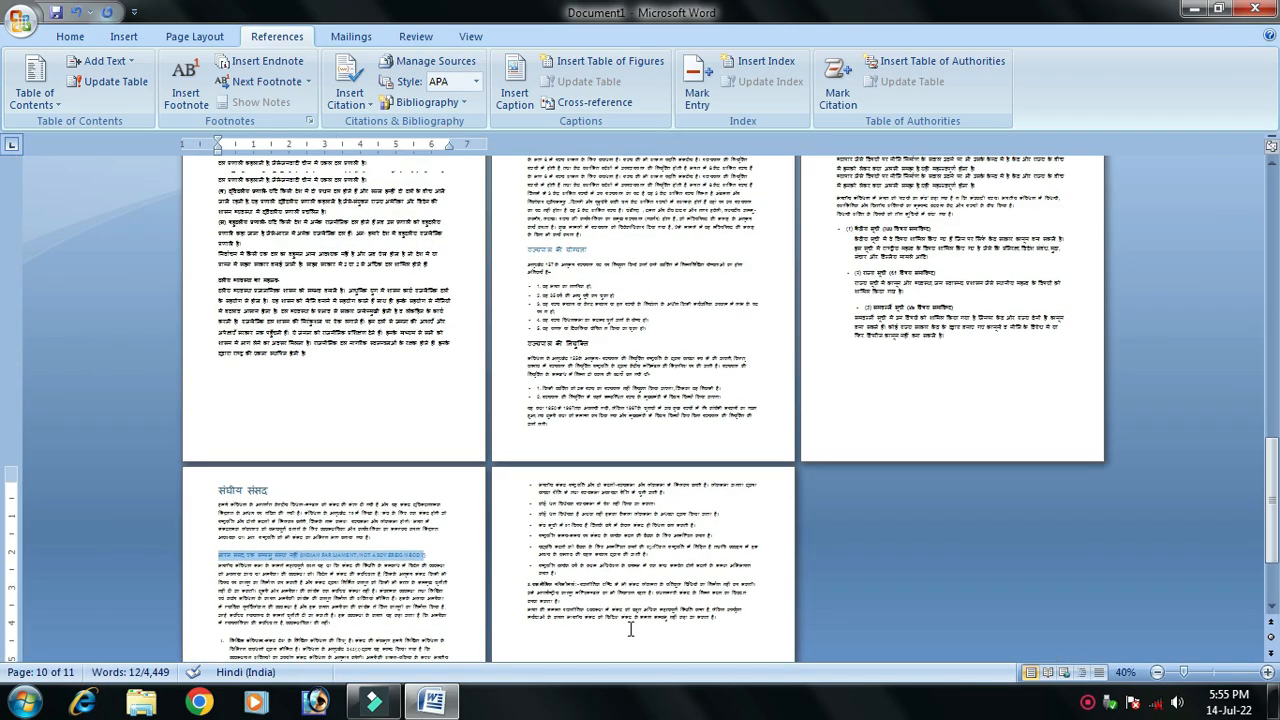
scroll(631, 628, "up", 20)
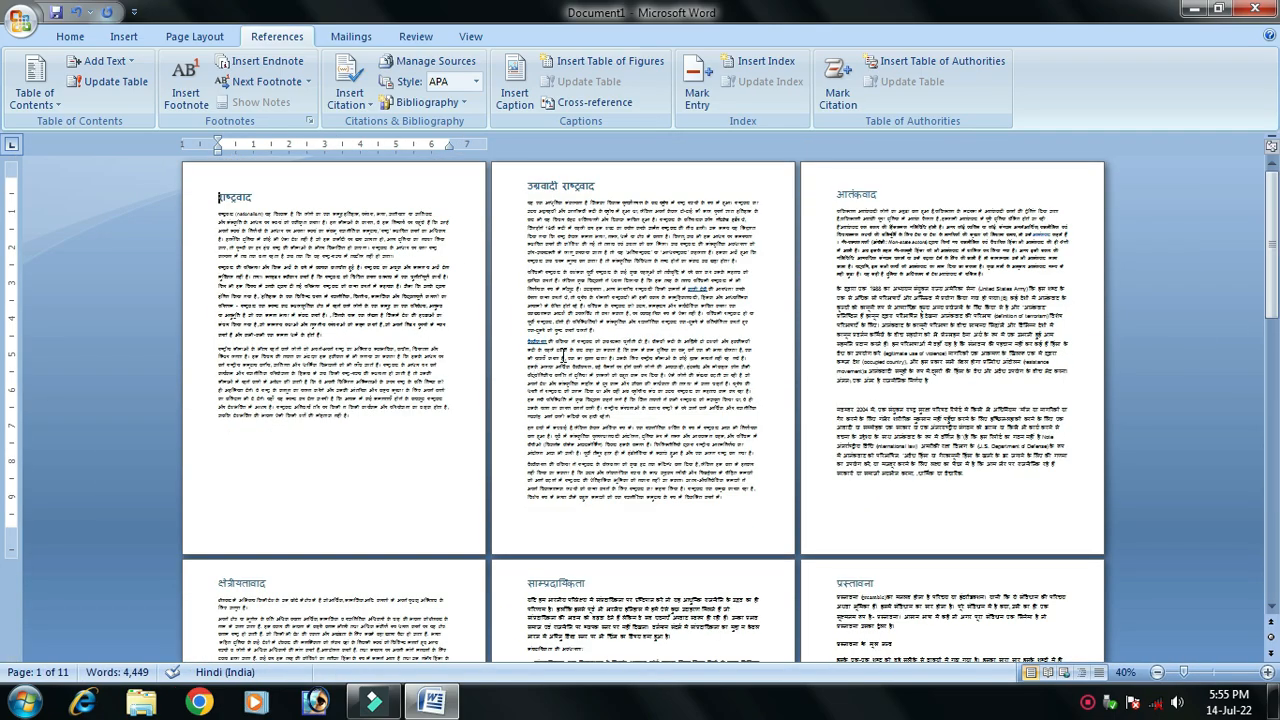
scroll(298, 231, "up", 3, "ctrl")
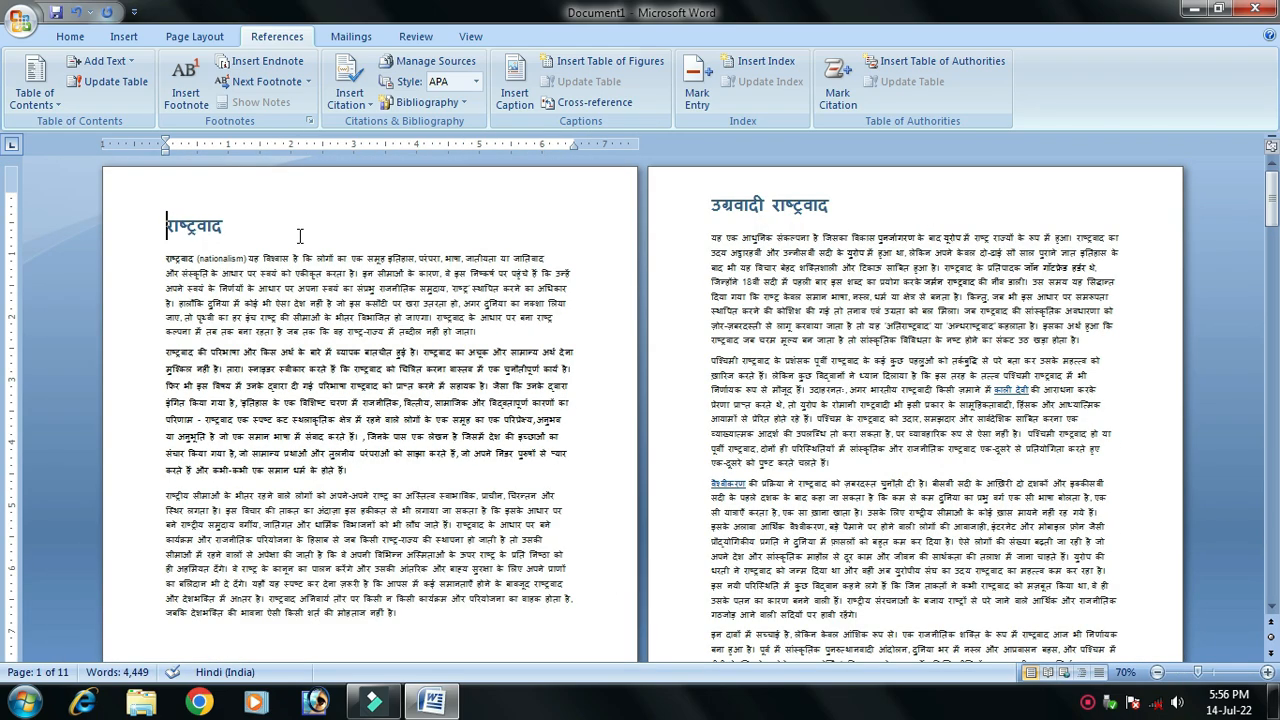
double_click(231, 228)
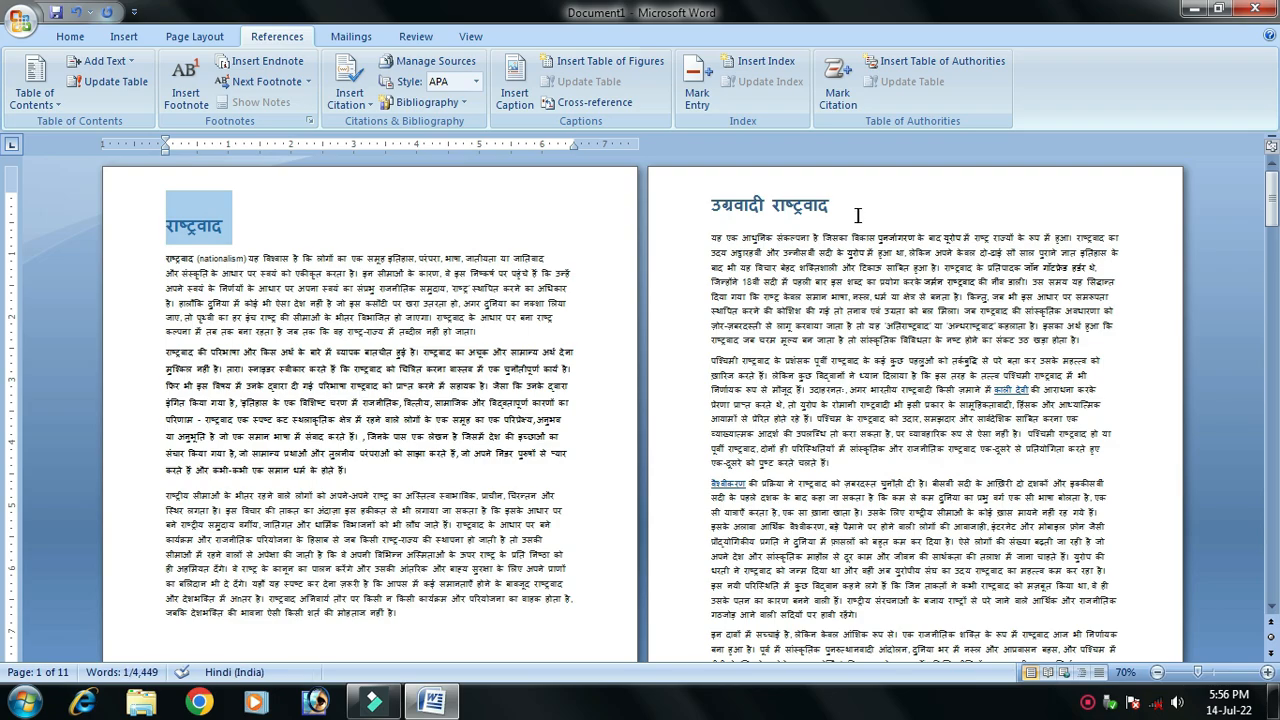
left_click_drag(837, 205, 709, 207)
scroll(634, 342, "down", 8)
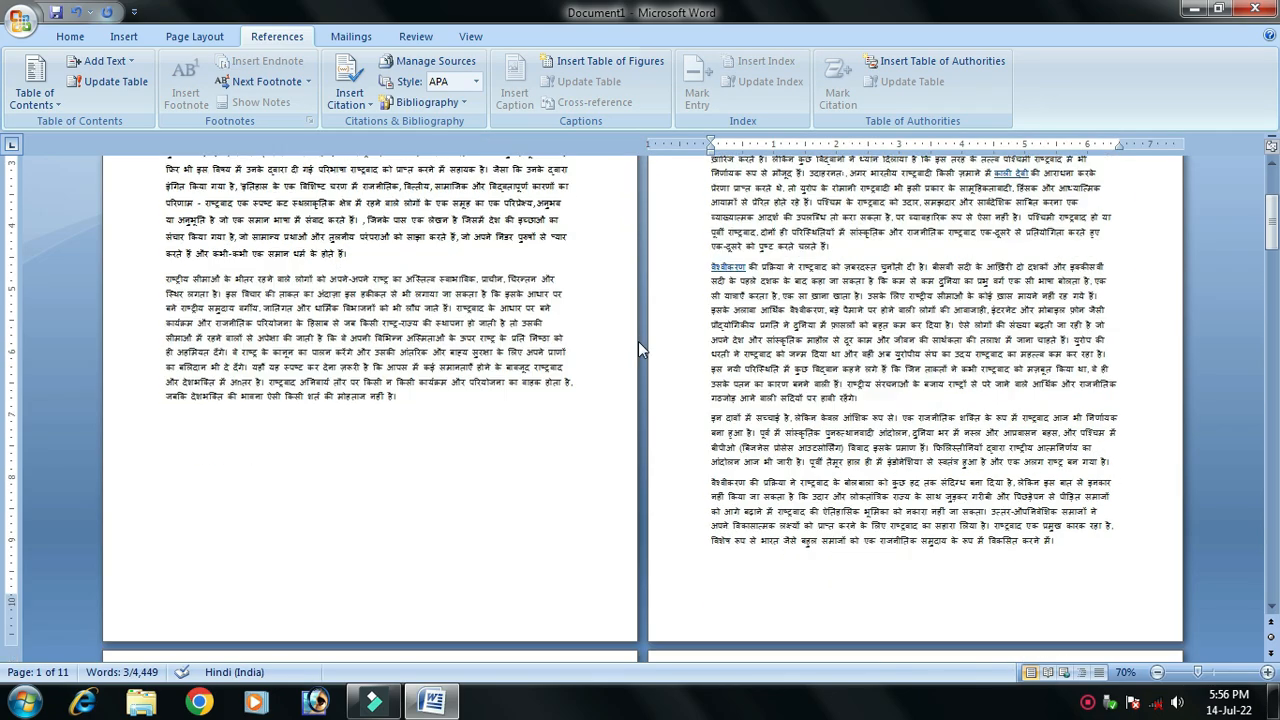
scroll(634, 342, "down", 2)
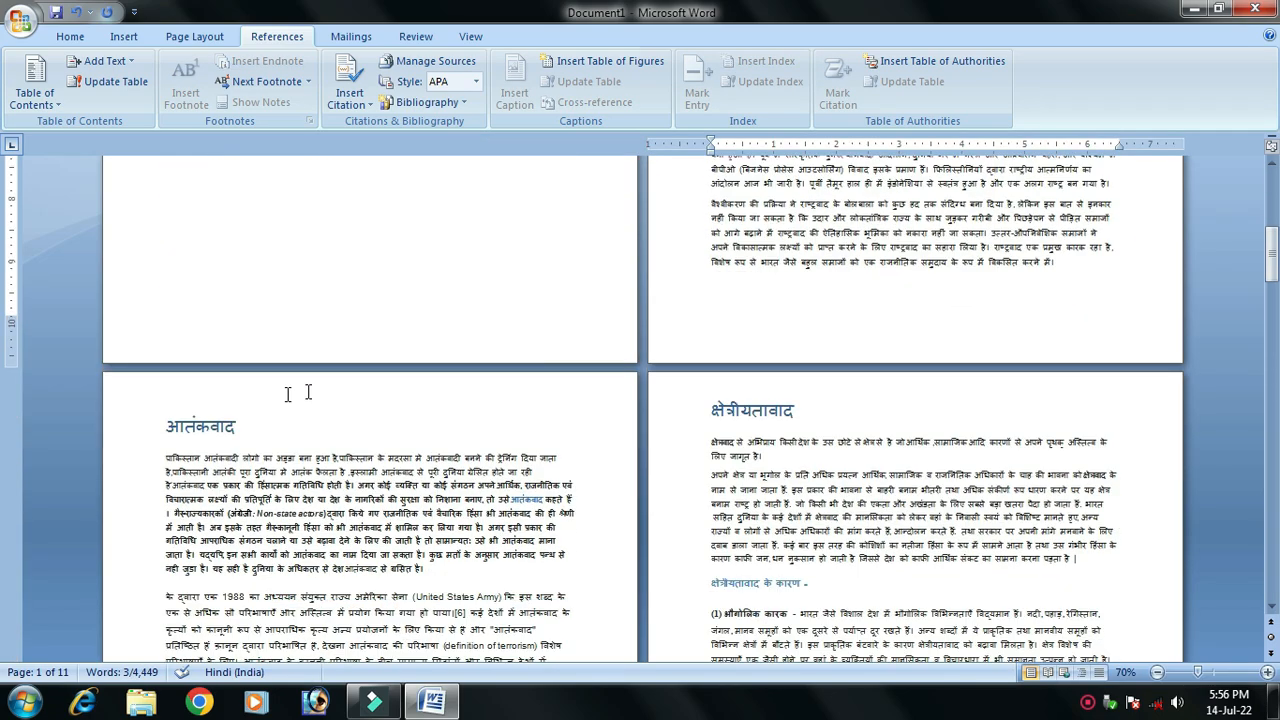
Add the remaining main headings from आतंकवाद to संघीय संसद to the selection, and make all selected headings centered and bold
double_click(248, 427)
double_click(808, 414, "ctrl")
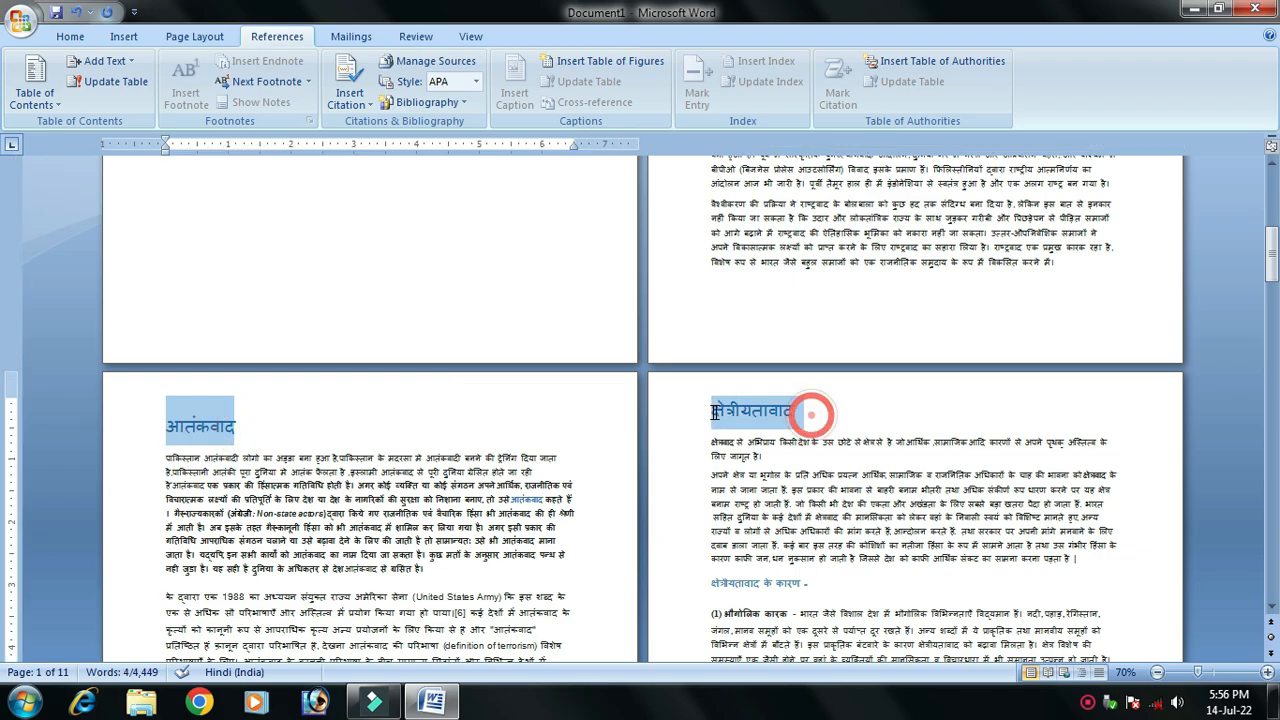
scroll(591, 443, "down", 10)
scroll(533, 446, "down", 3)
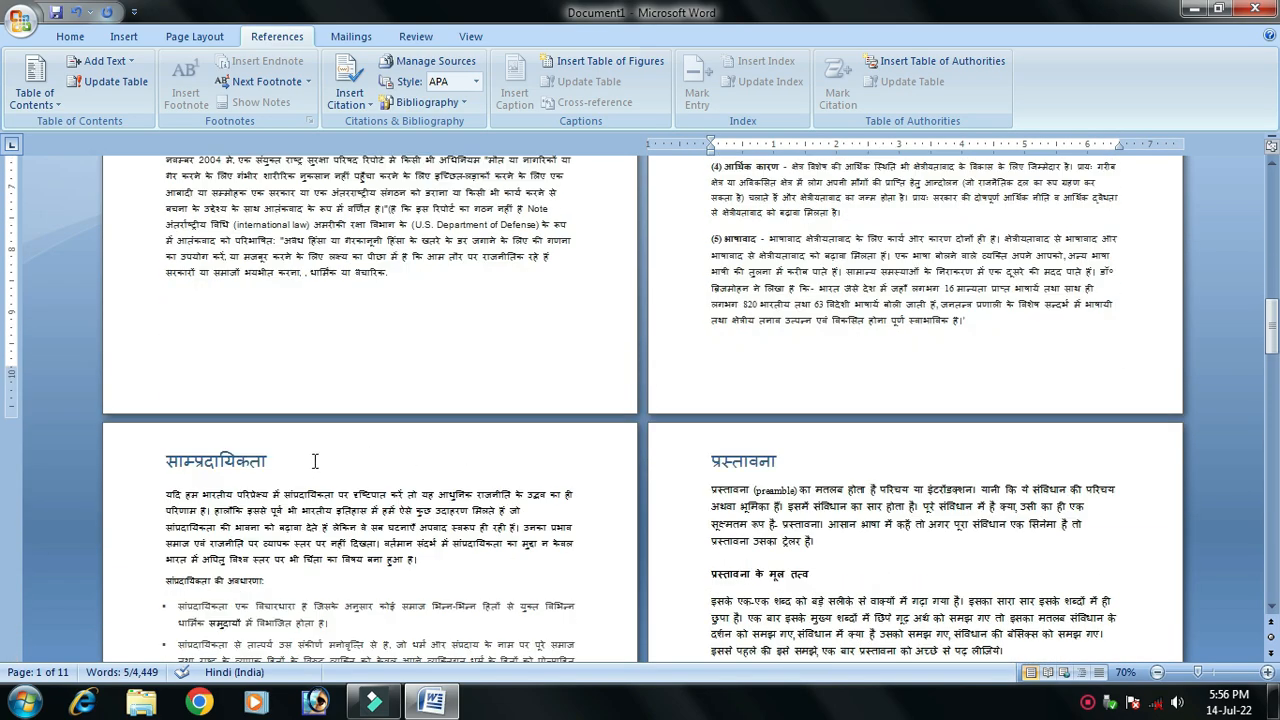
left_click_drag(284, 460, 166, 462)
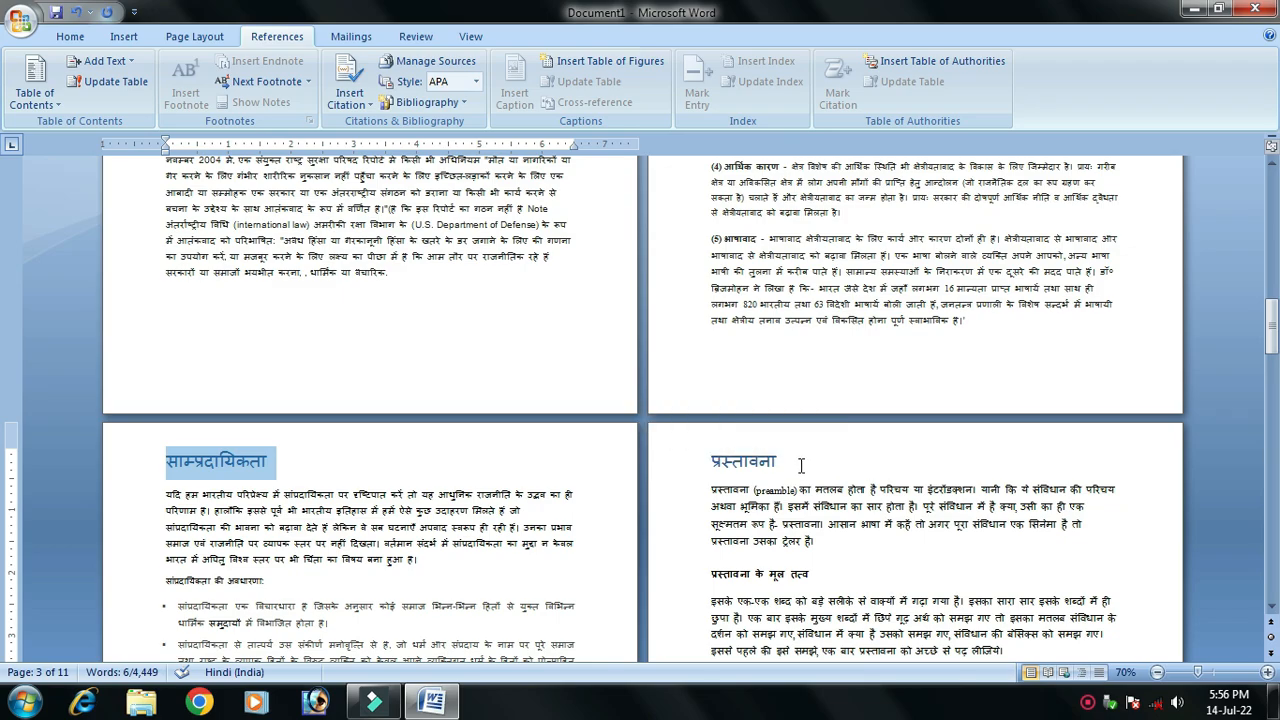
double_click(749, 459, "ctrl")
scroll(745, 462, "down", 9)
scroll(741, 468, "down", 20)
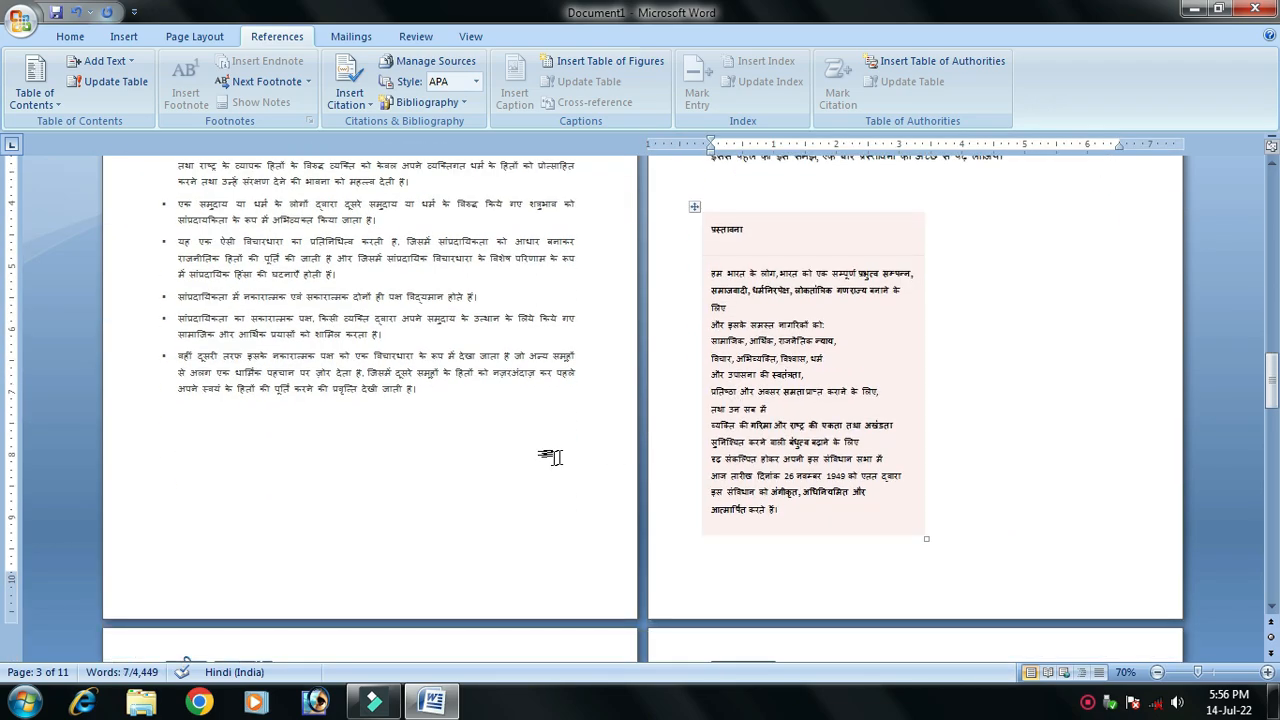
scroll(700, 420, "down", 8)
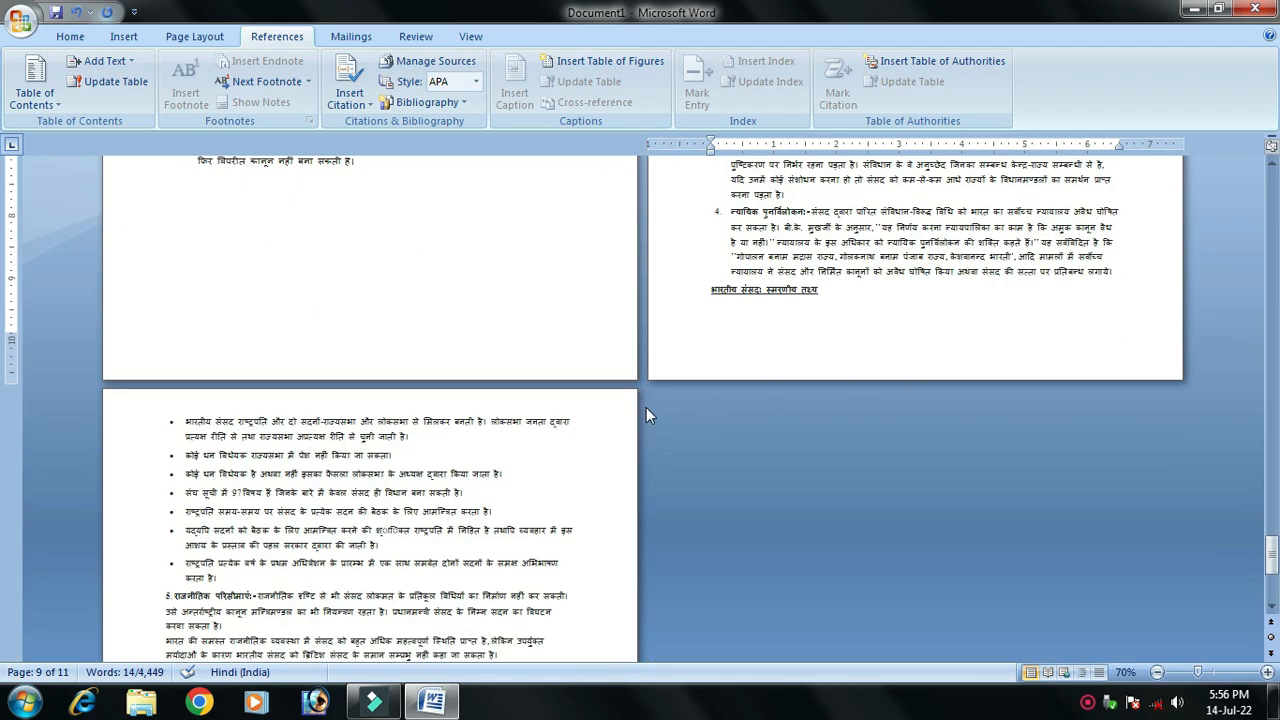
scroll(640, 470, "up", 8)
scroll(690, 490, "up", 10)
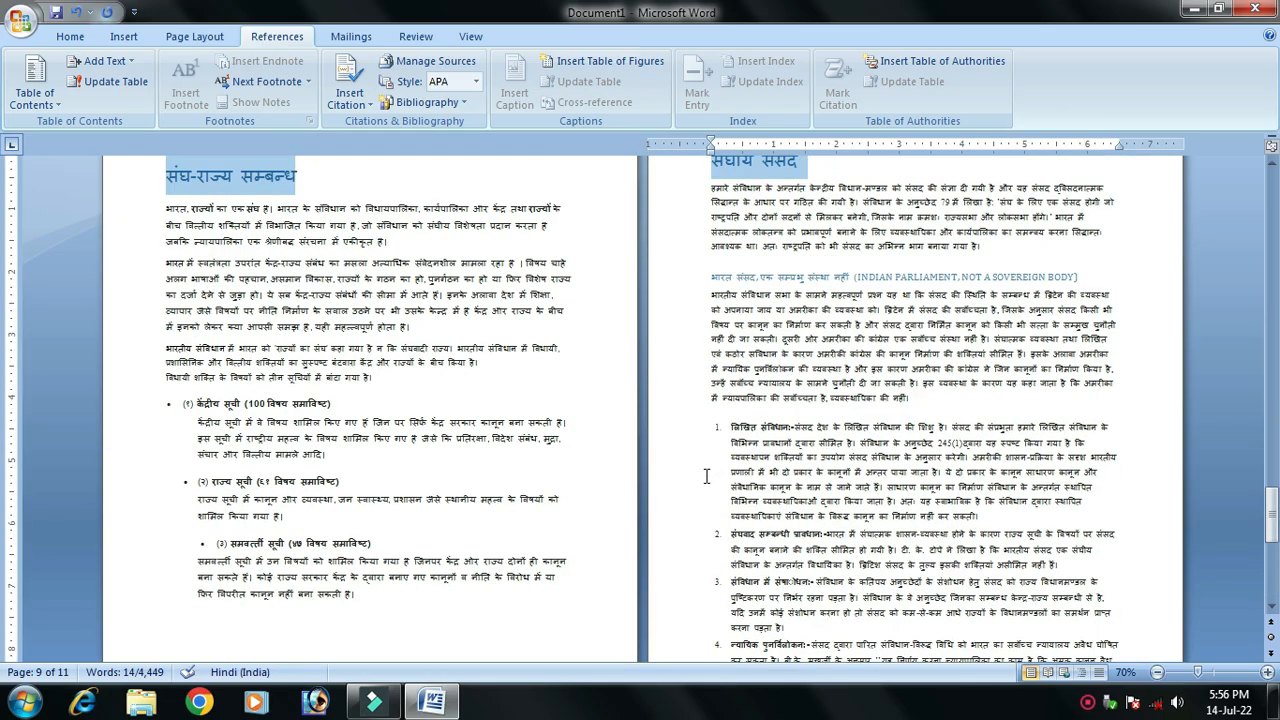
scroll(708, 490, "down", 2, "ctrl")
scroll(690, 510, "up", 5)
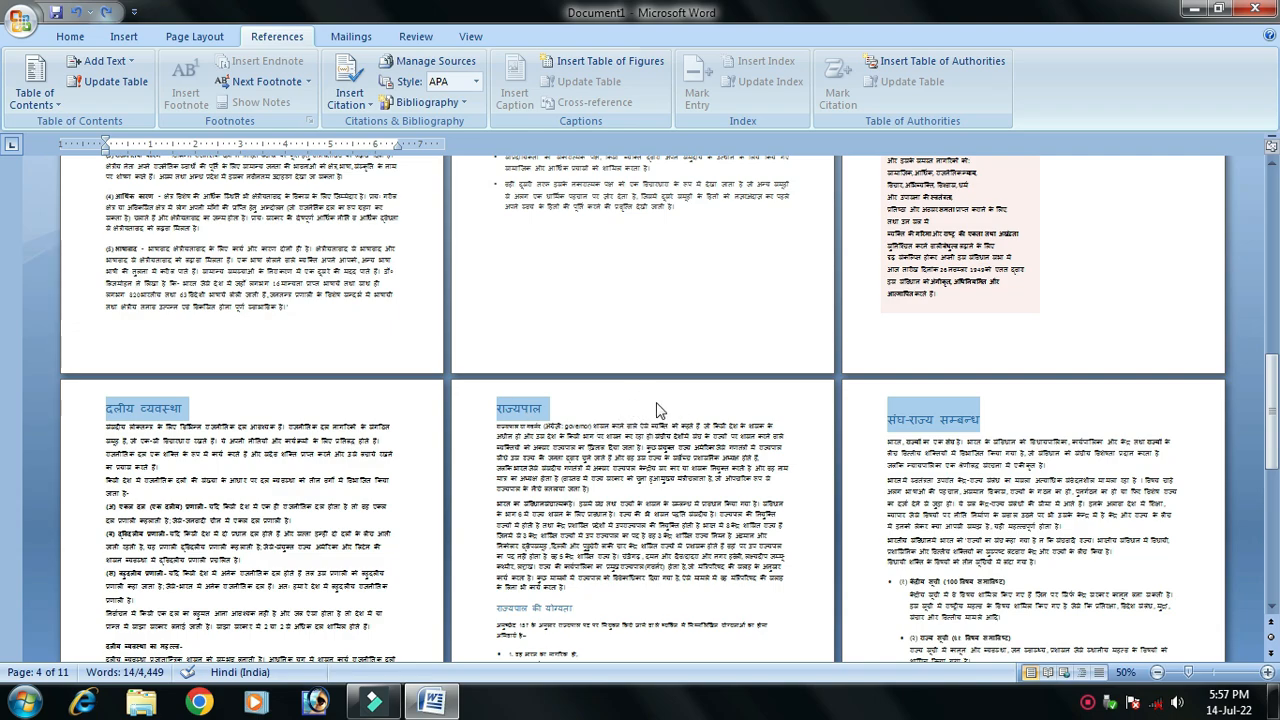
scroll(645, 435, "up", 5)
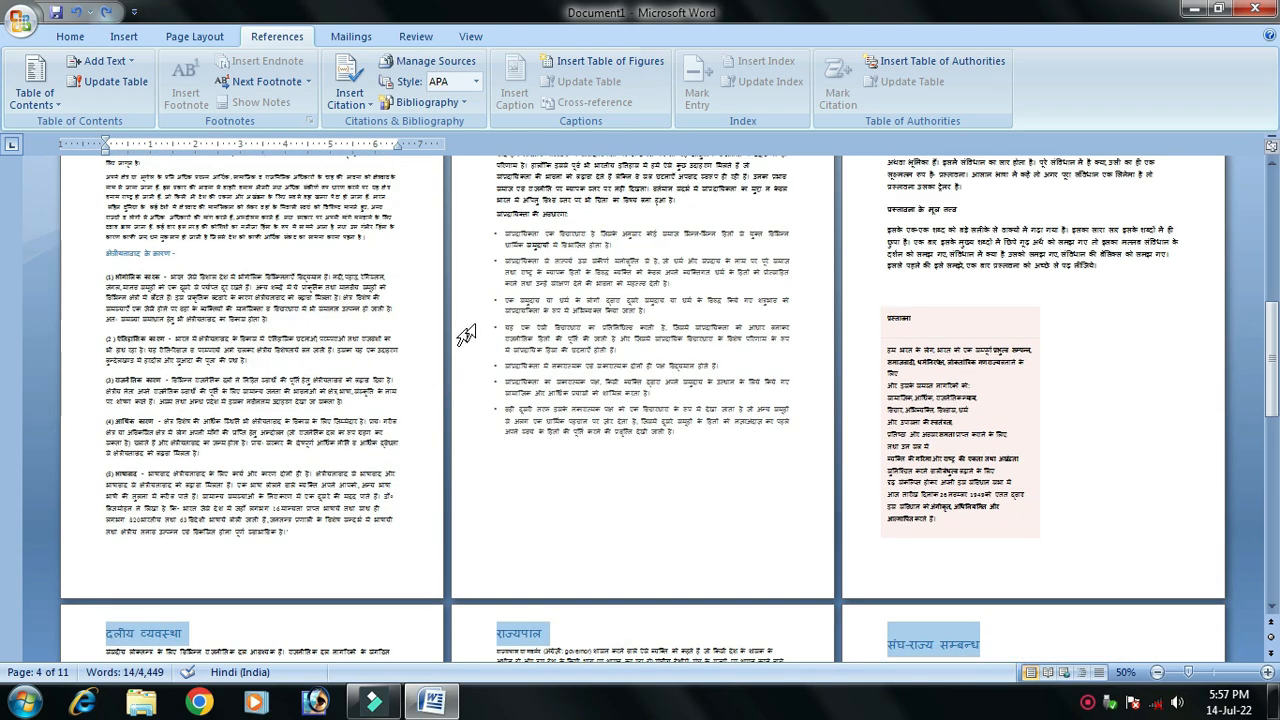
left_click(68, 37)
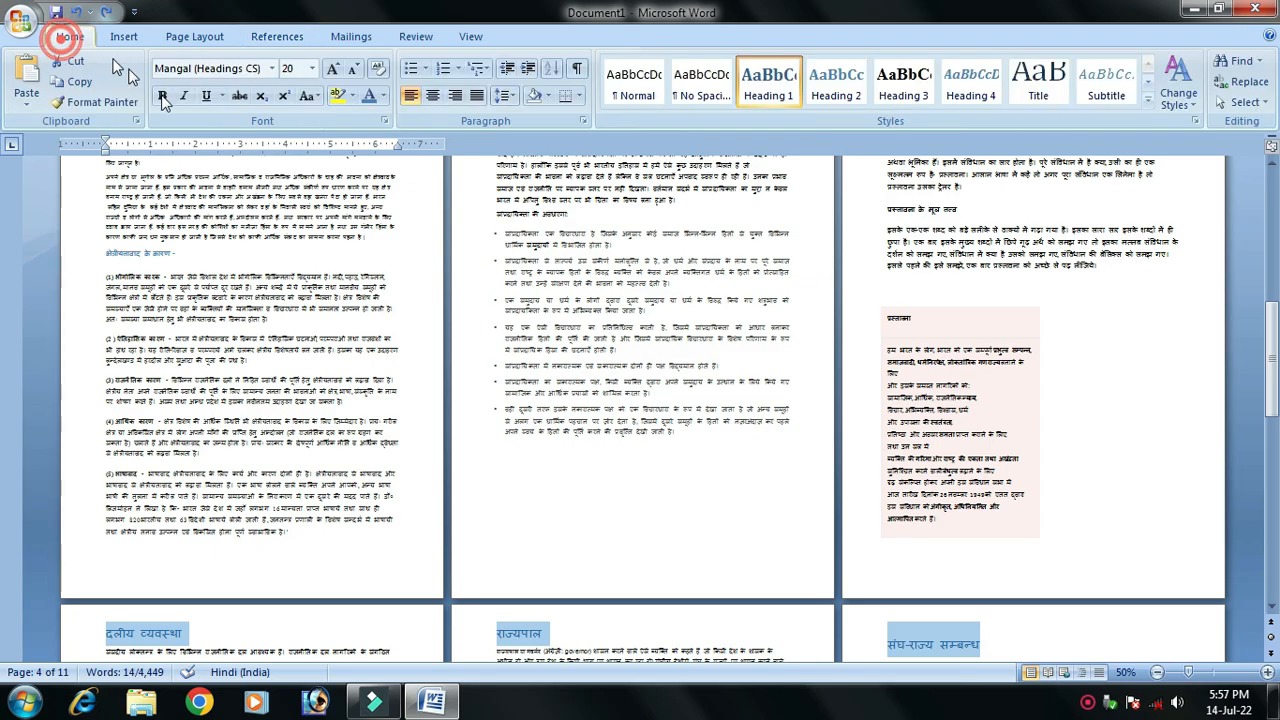
left_click(433, 95)
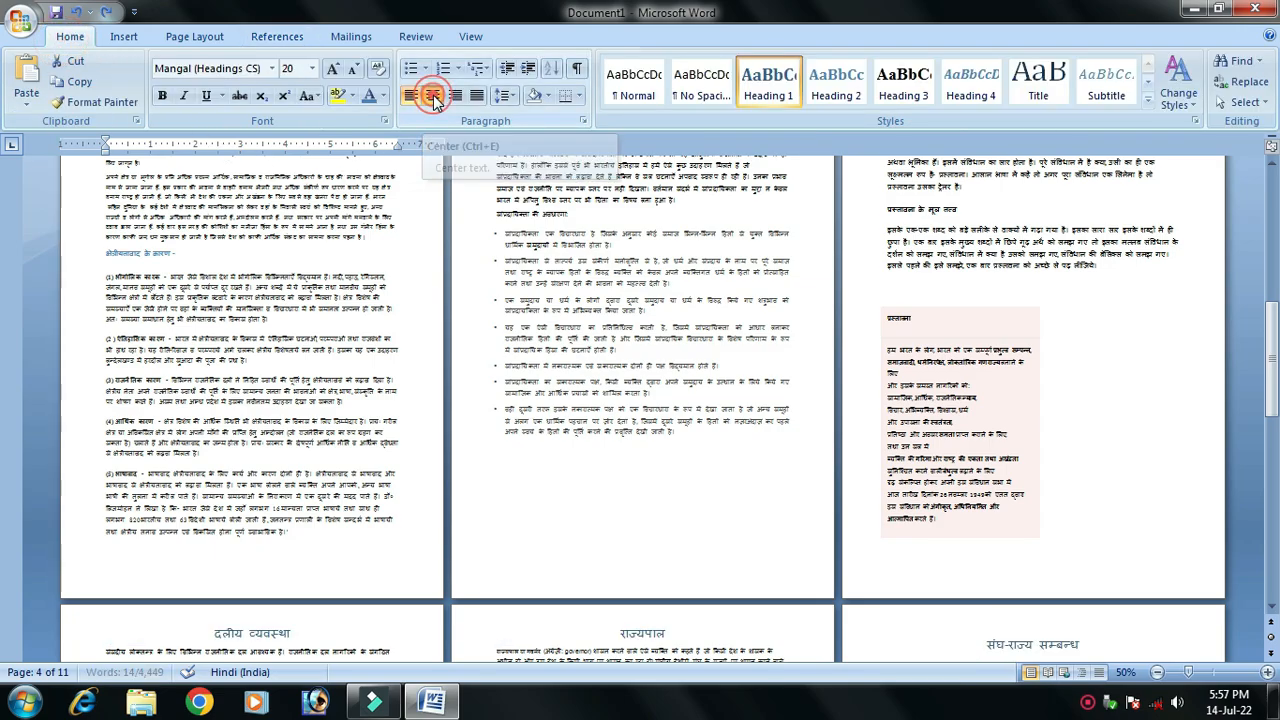
scroll(506, 280, "down", 1)
scroll(450, 340, "up", 6)
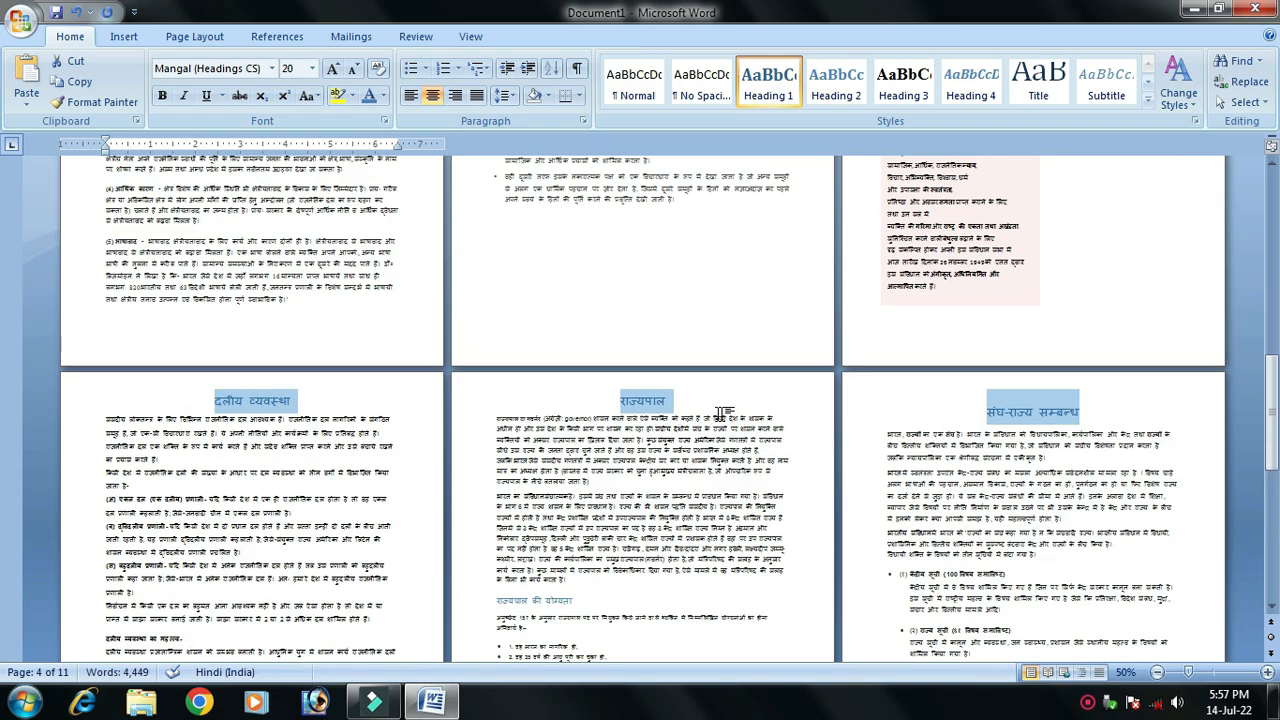
scroll(722, 413, "up", 5)
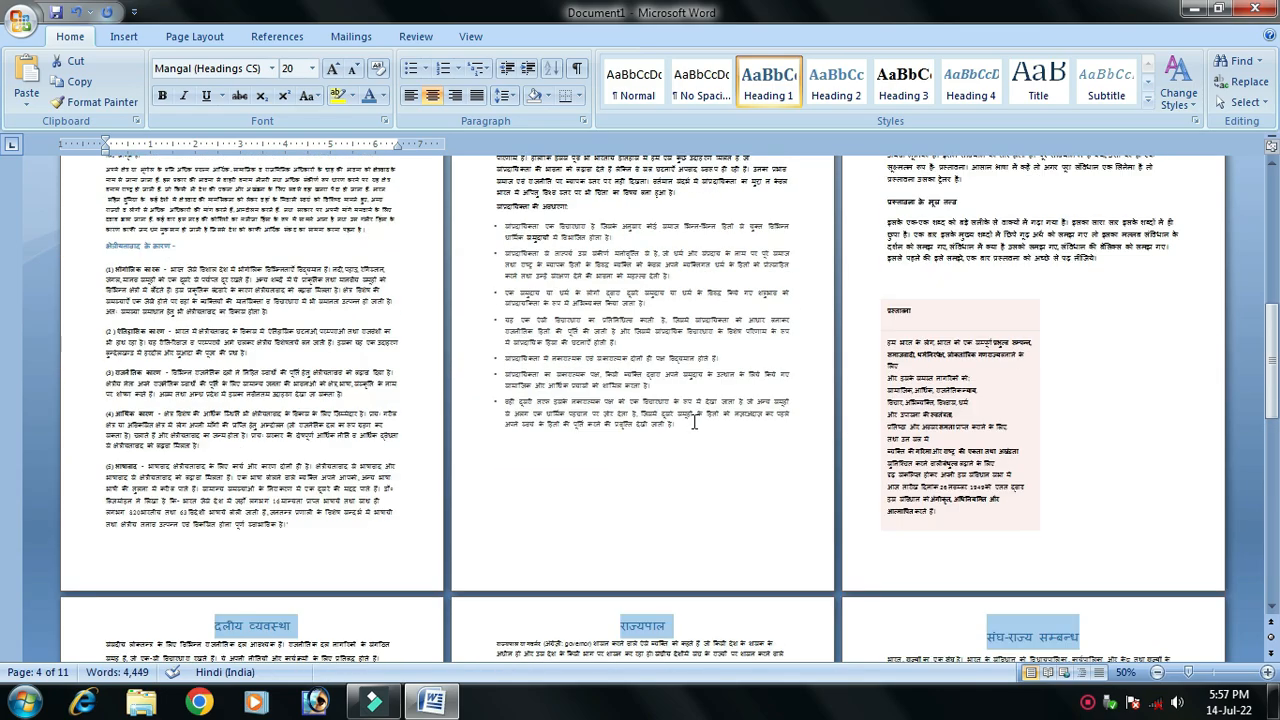
left_click(163, 97)
scroll(676, 577, "down", 7)
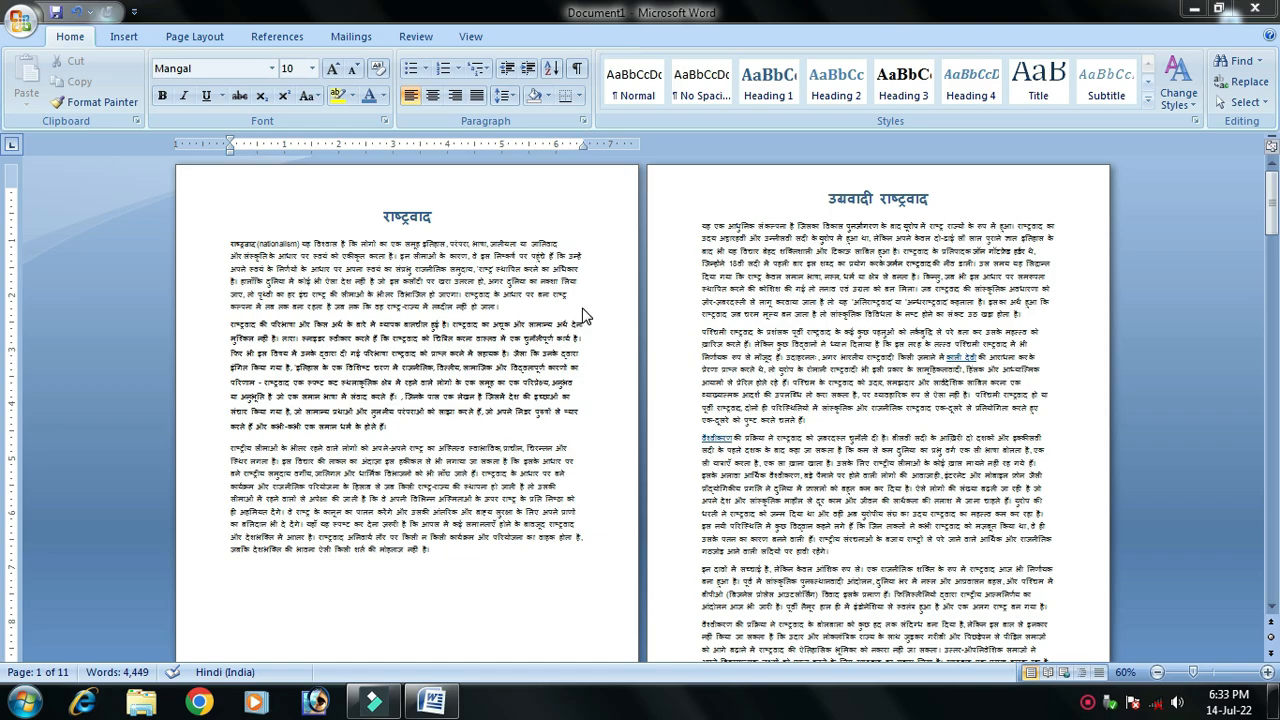
Insert page numbers at the bottom of the pages in the Plain Number 2 style and leave footer editing
scroll(620, 357, "up", 6, "ctrl")
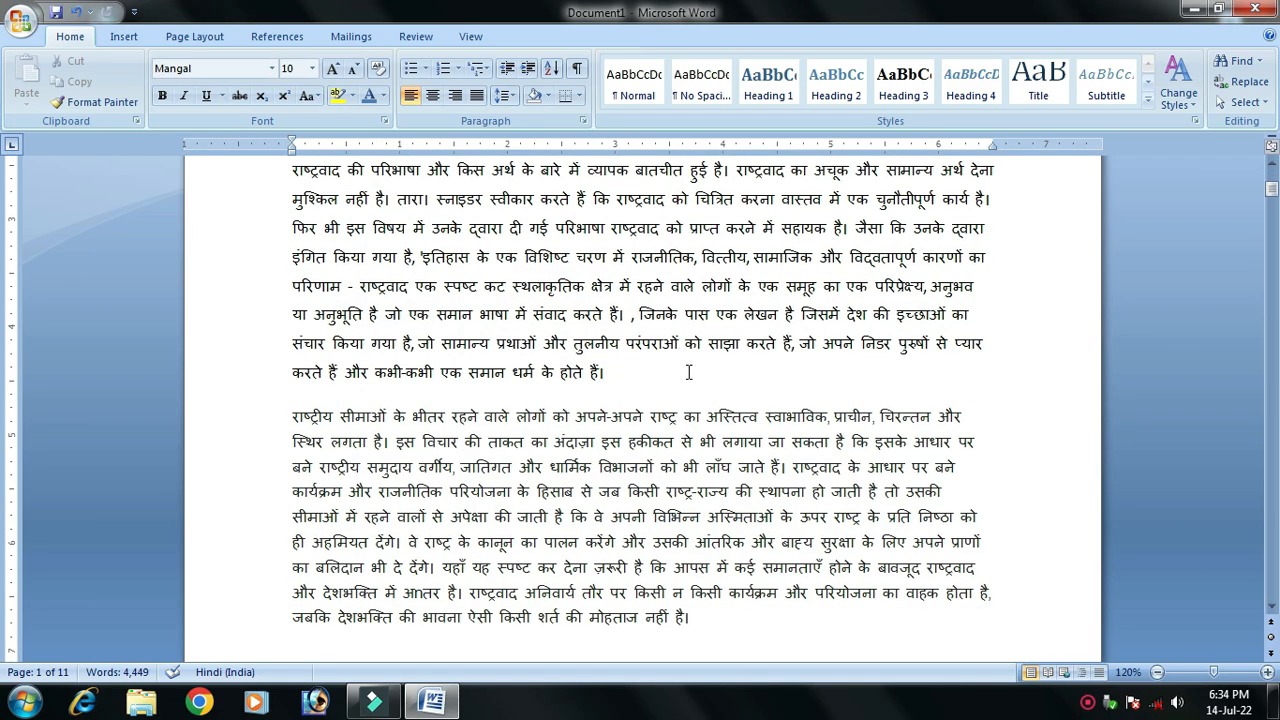
scroll(689, 372, "down", 6)
scroll(689, 372, "down", 2, "ctrl")
scroll(689, 368, "down", 8)
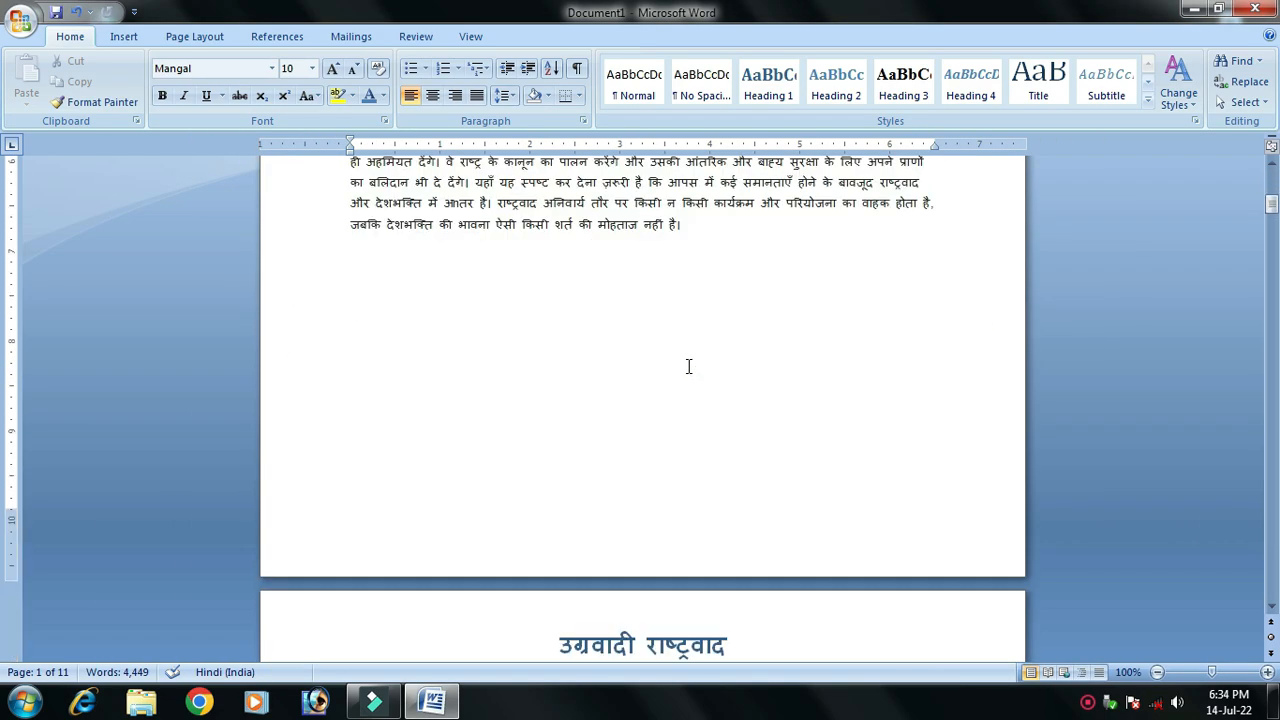
scroll(689, 367, "down", 11)
scroll(690, 368, "up", 17)
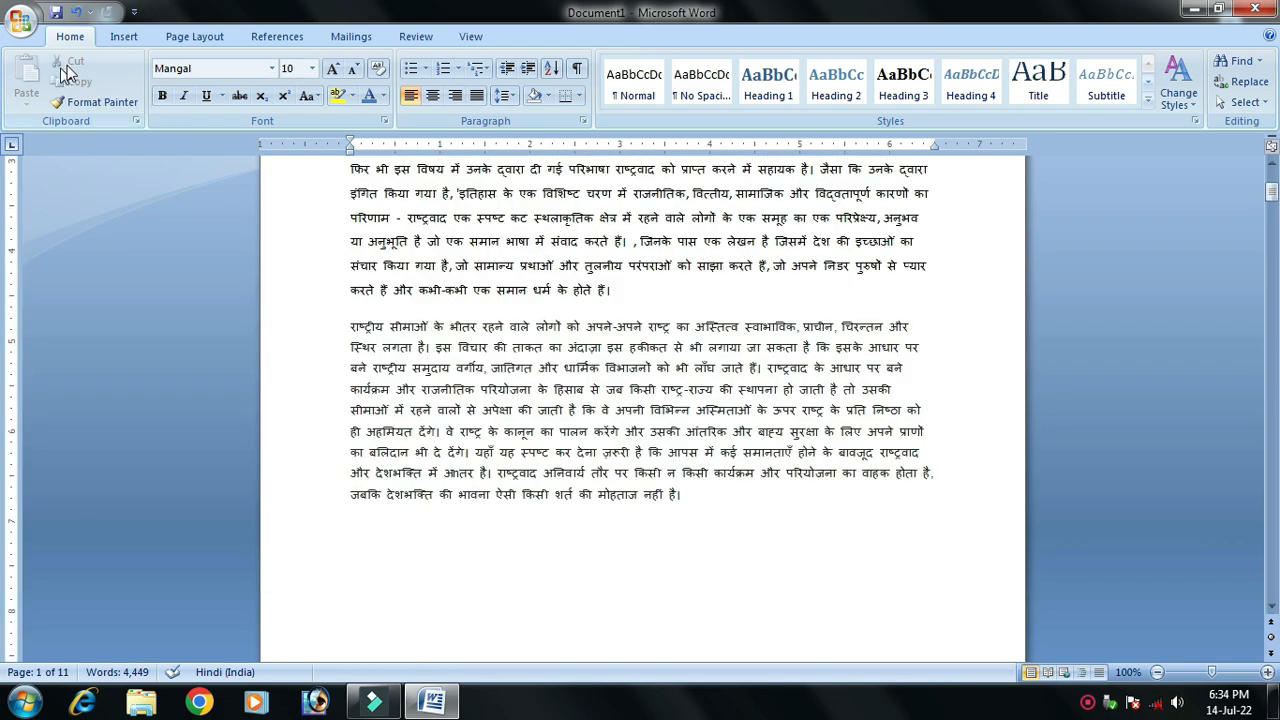
left_click(124, 36)
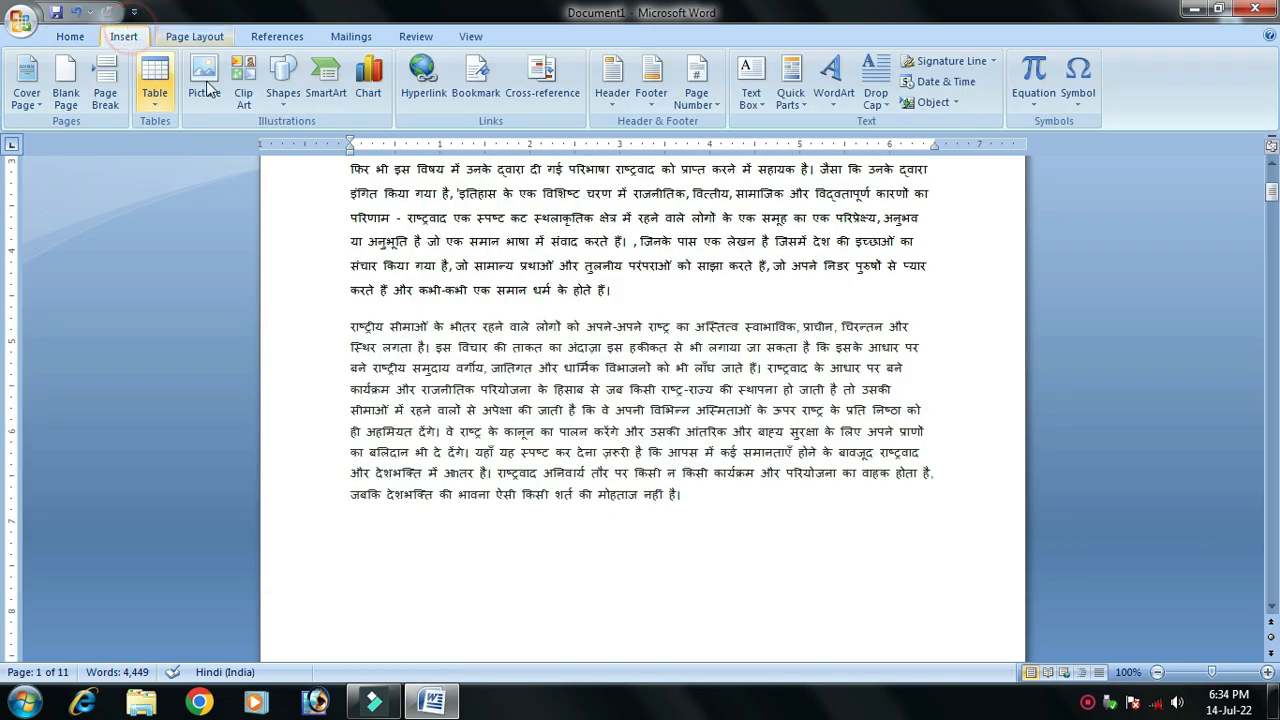
left_click(714, 110)
mouse_move(733, 128)
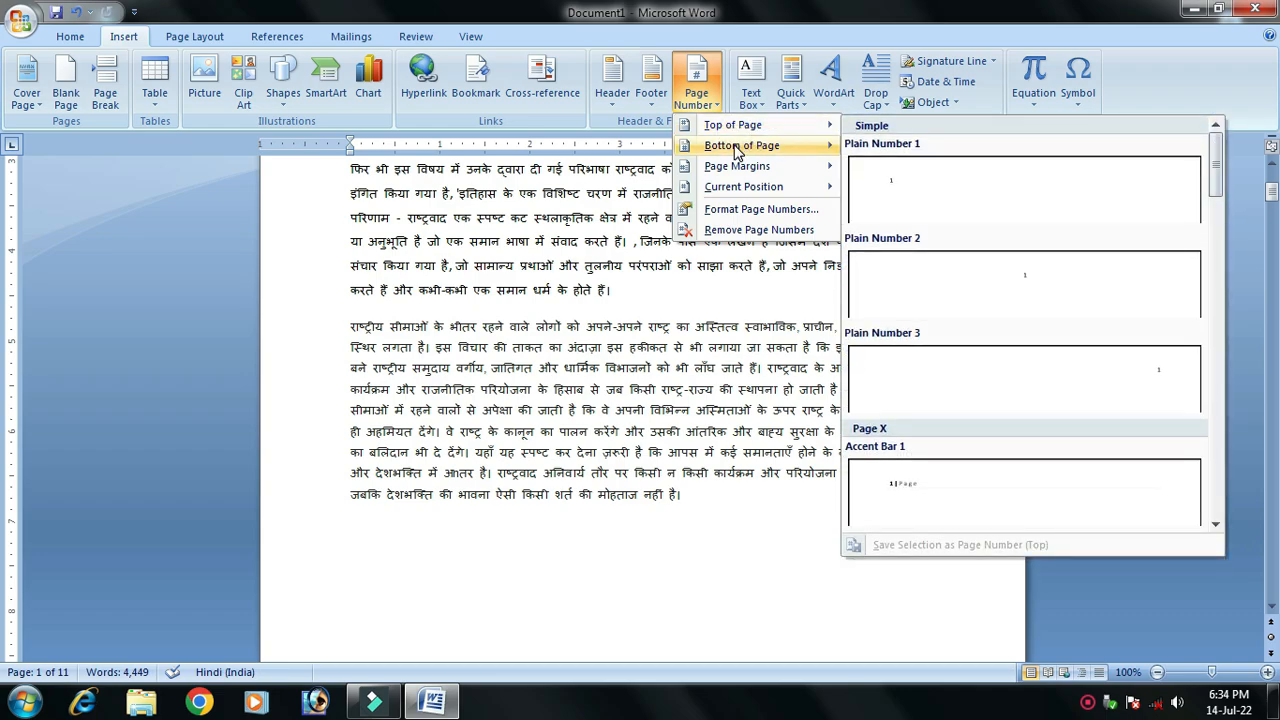
mouse_move(758, 170)
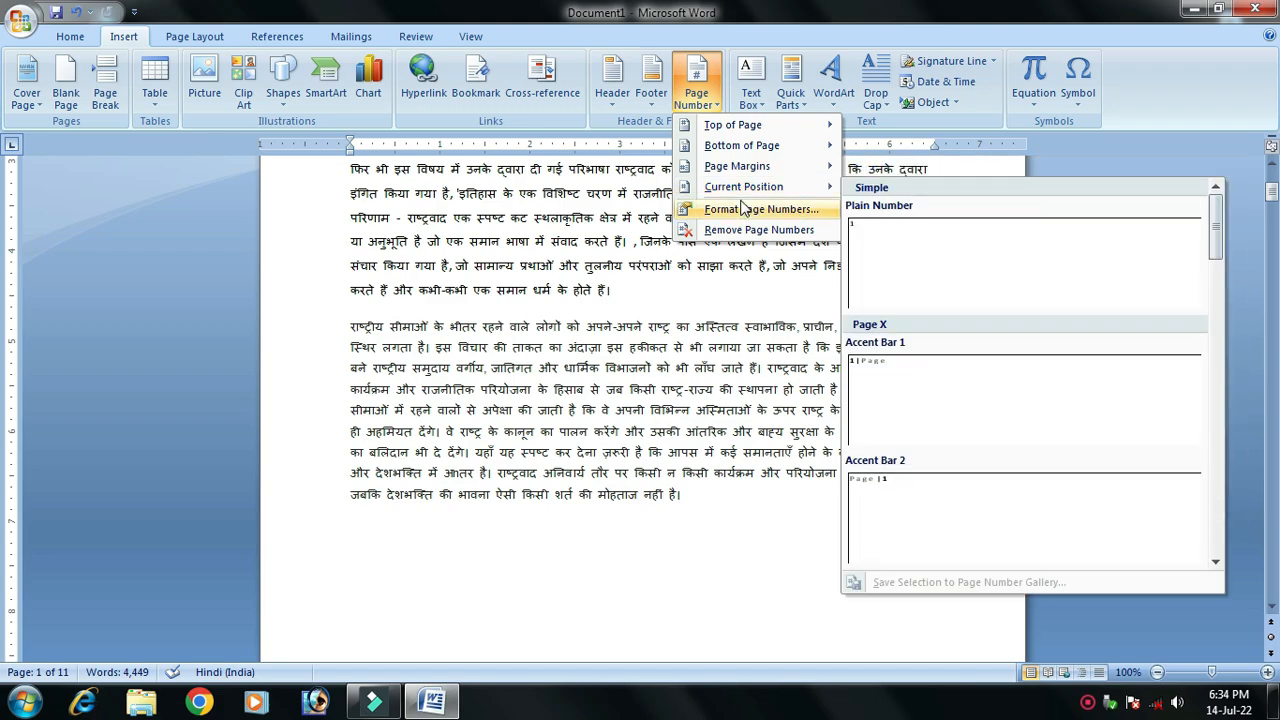
mouse_move(736, 150)
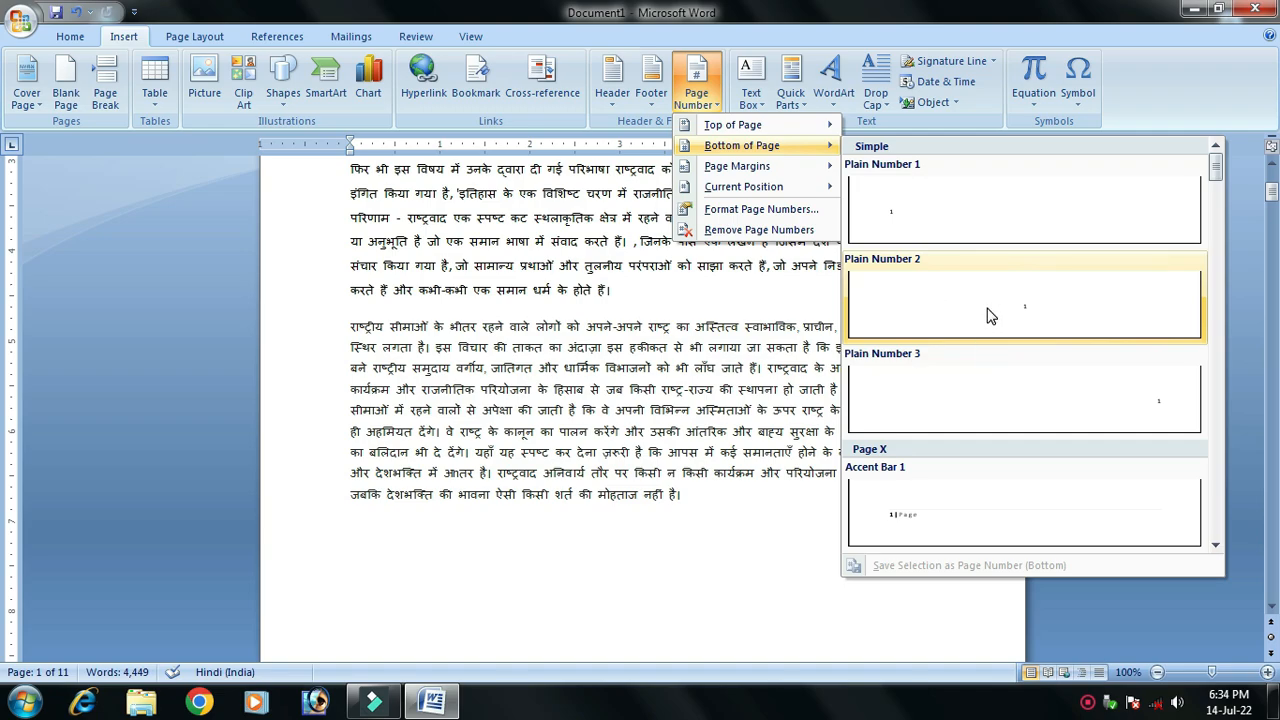
left_click(1029, 318)
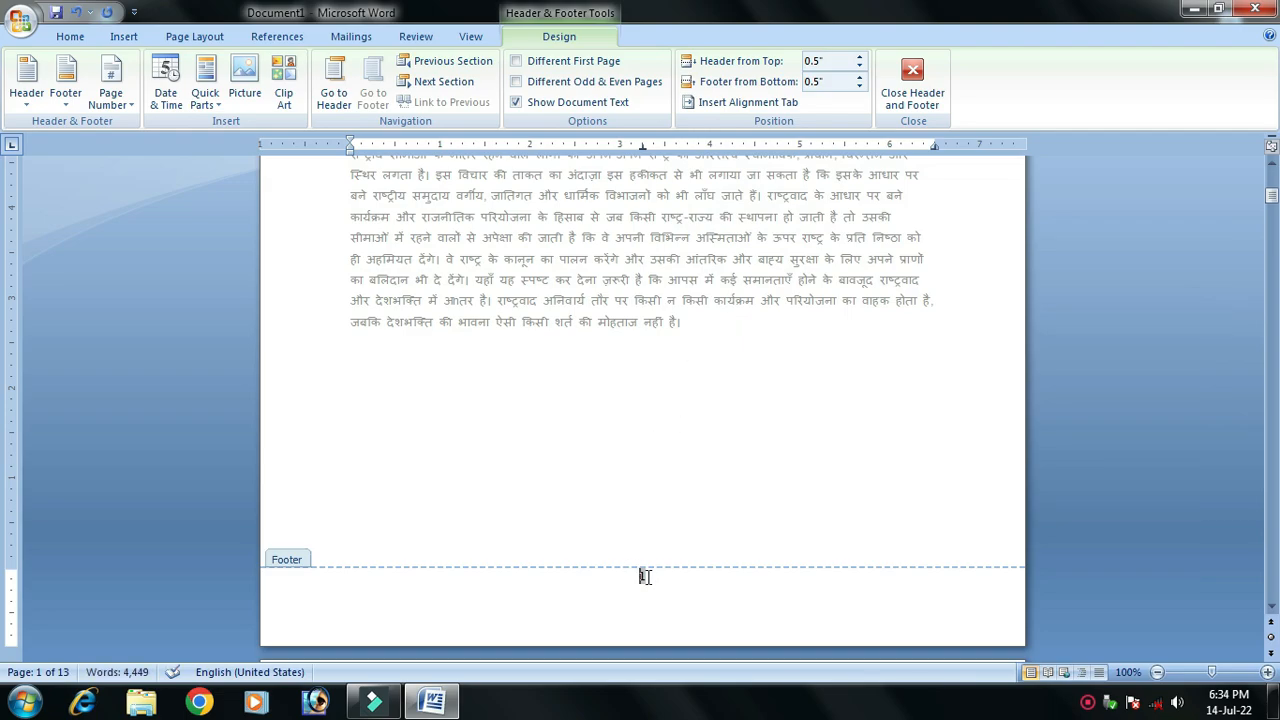
scroll(645, 577, "down", 20)
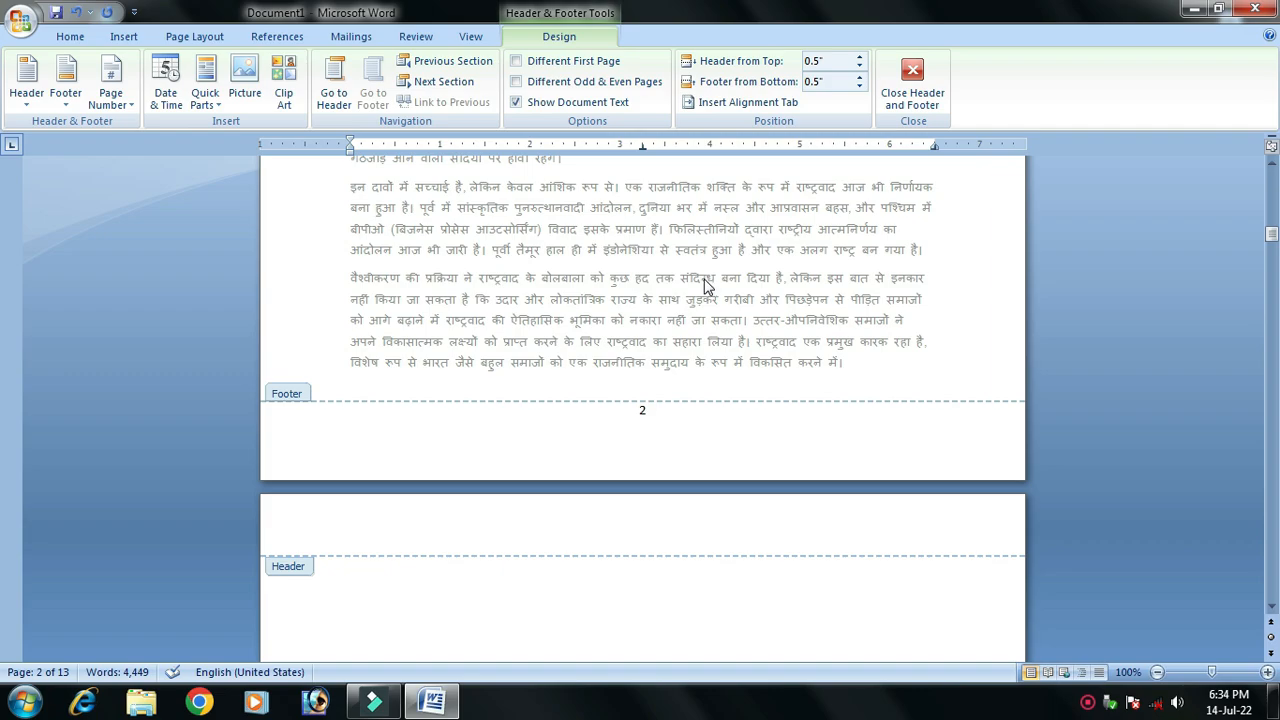
left_click(924, 98)
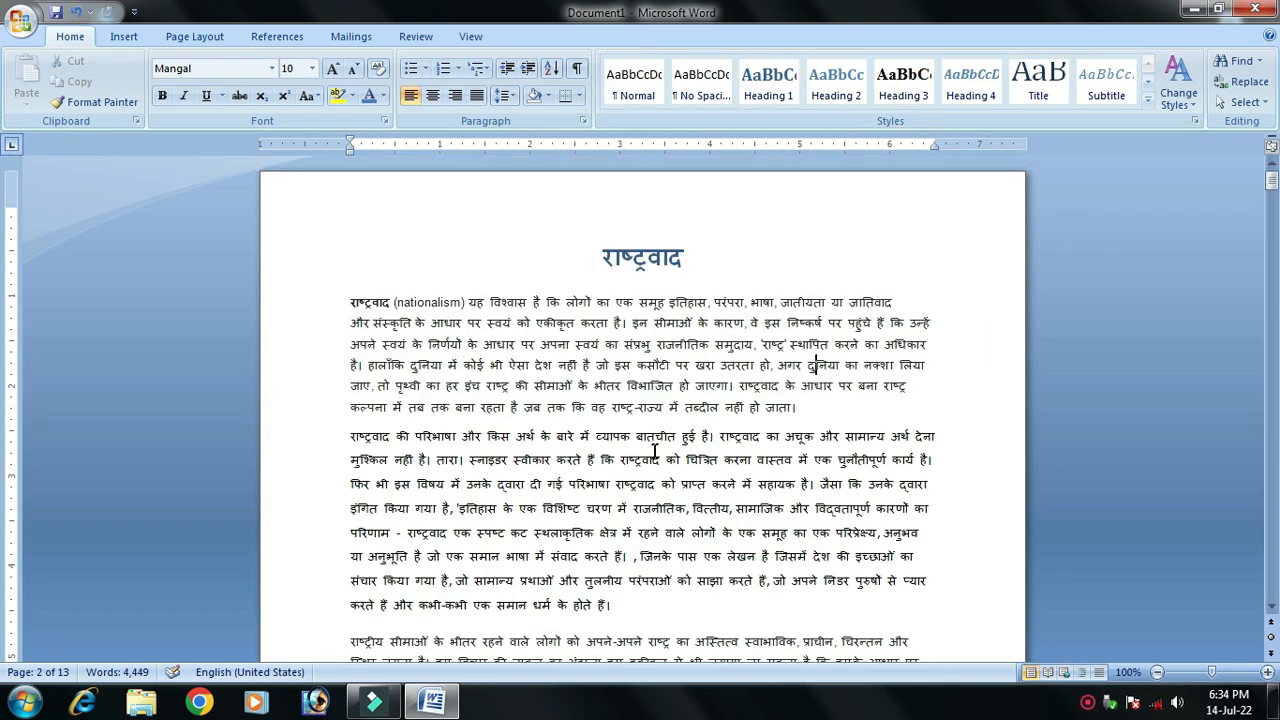
Check the page numbers in the footers of the first several pages and return to the first page
scroll(655, 452, "down", 10)
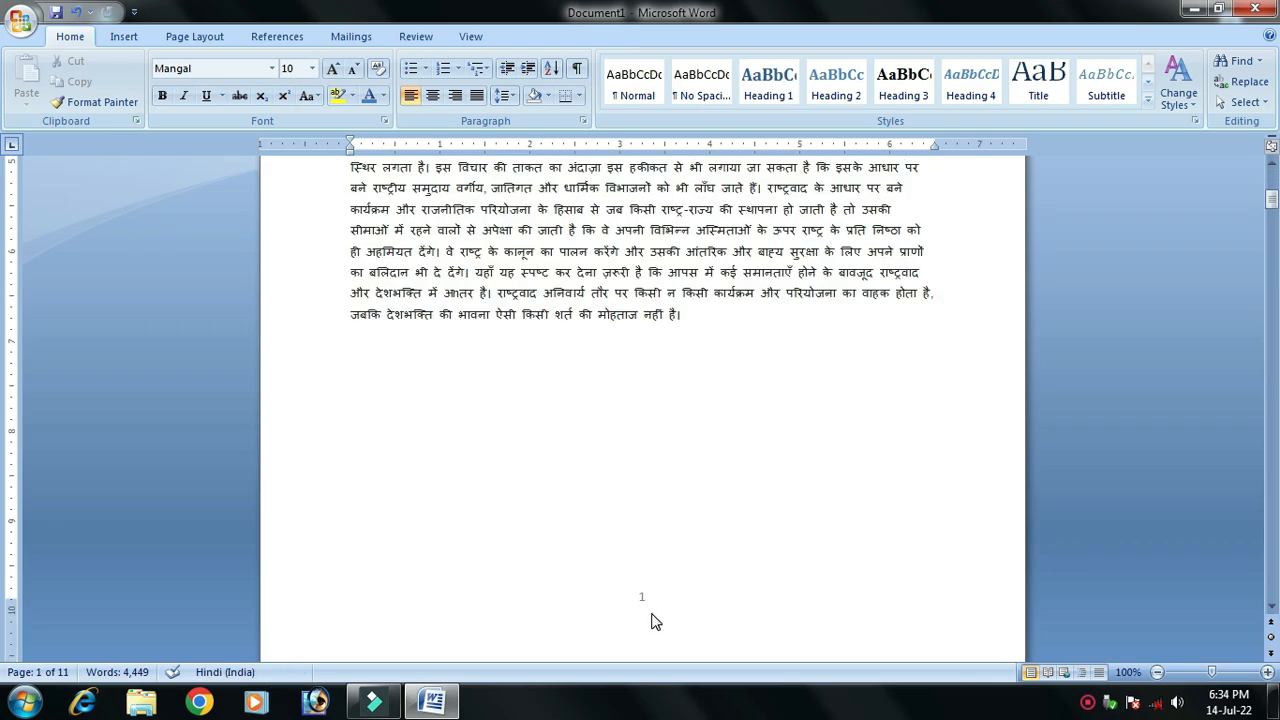
scroll(651, 530, "up", 3)
scroll(660, 562, "down", 20)
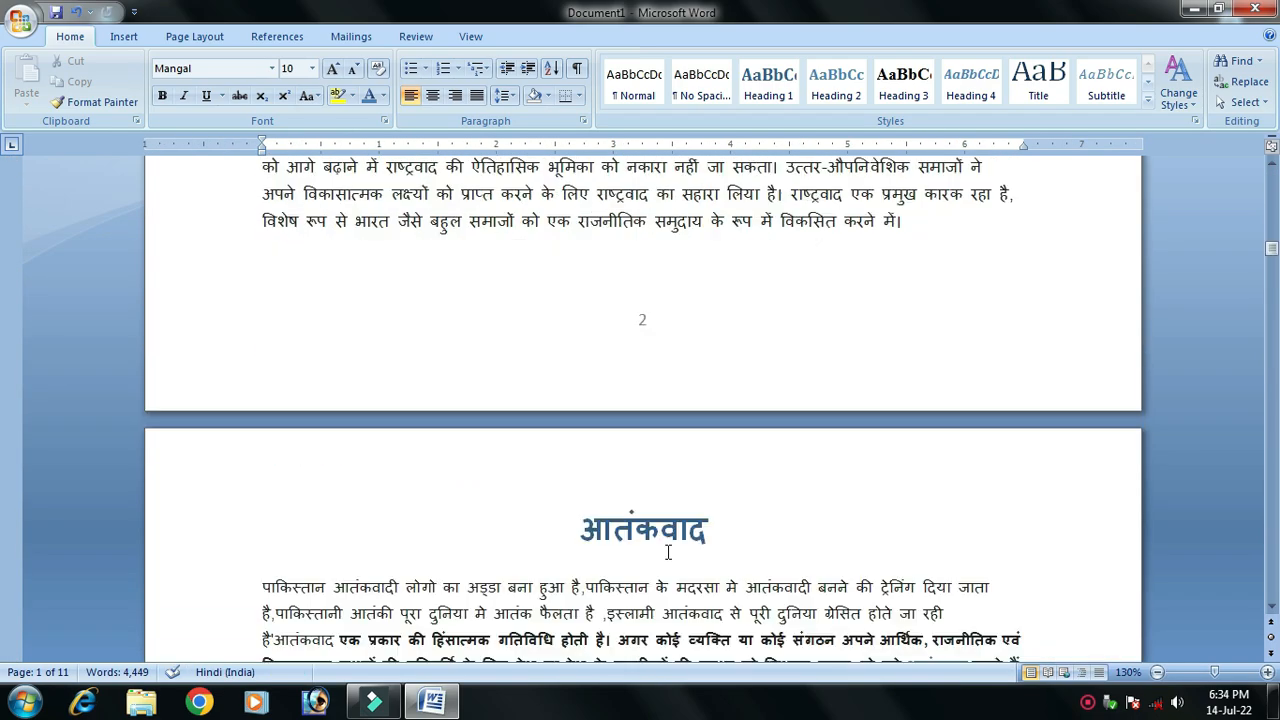
scroll(638, 325, "down", 20)
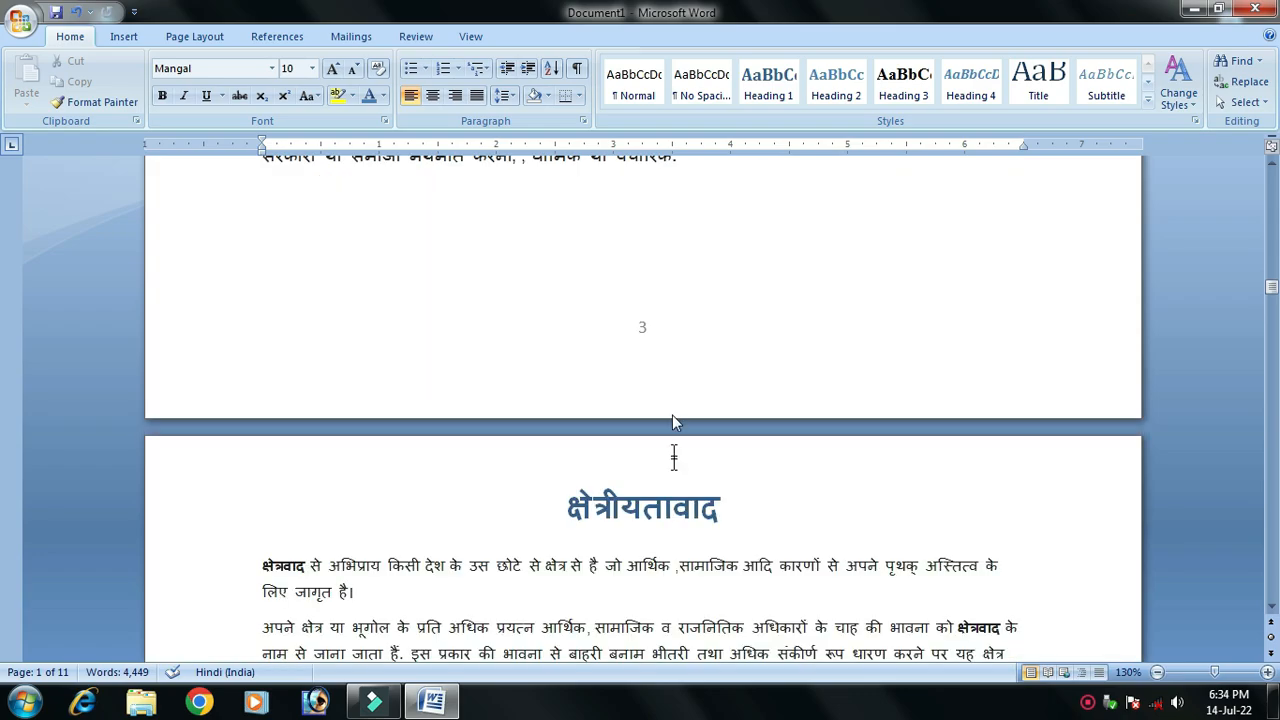
scroll(660, 400, "down", 20)
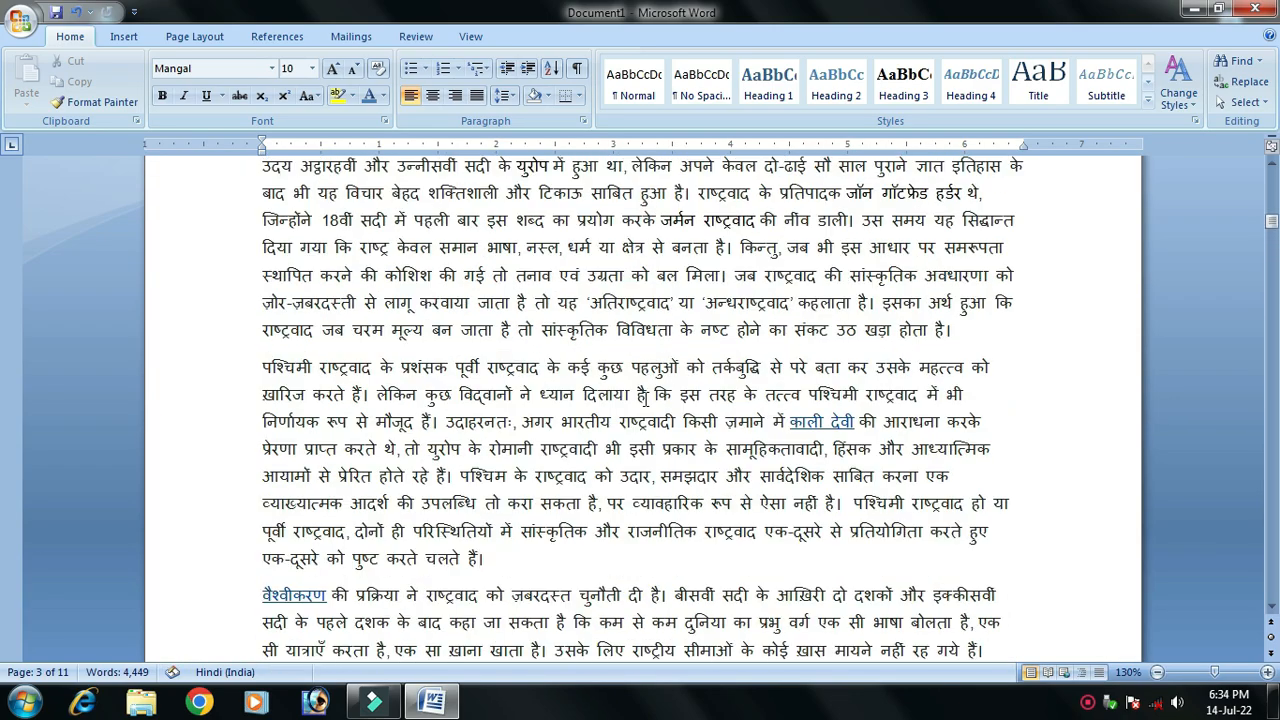
scroll(641, 360, "up", 15)
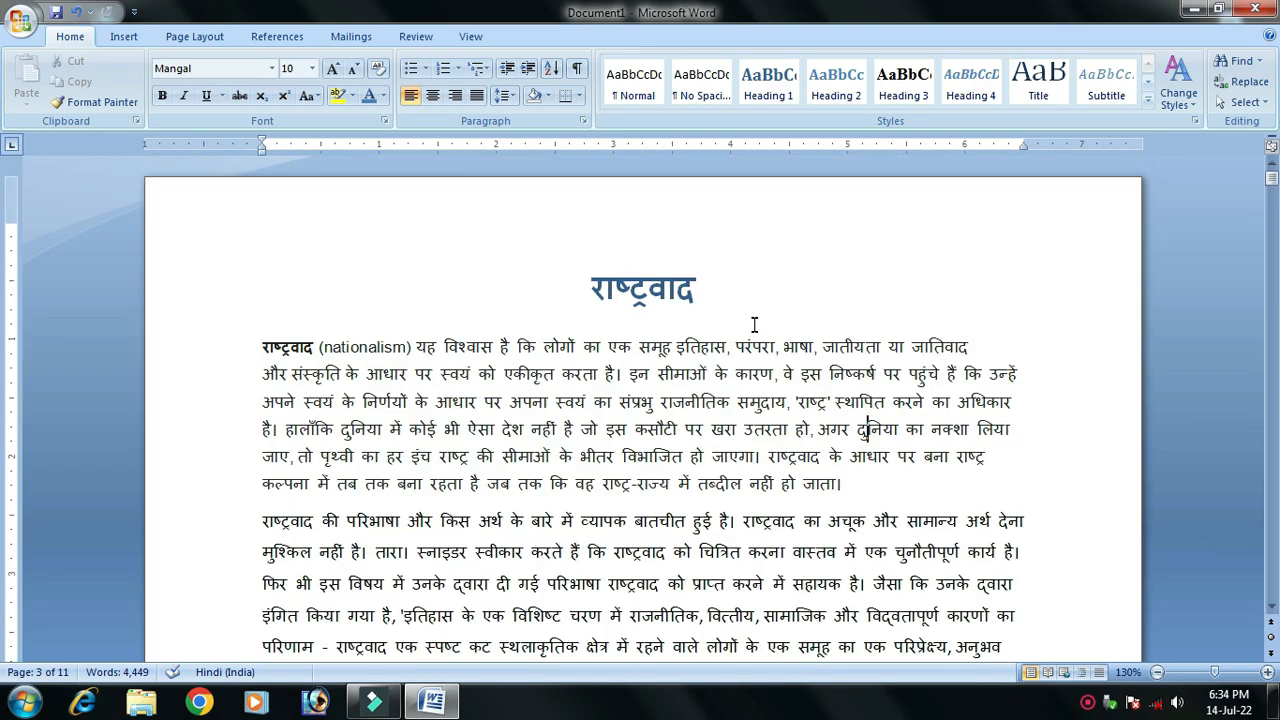
scroll(754, 325, "down", 3)
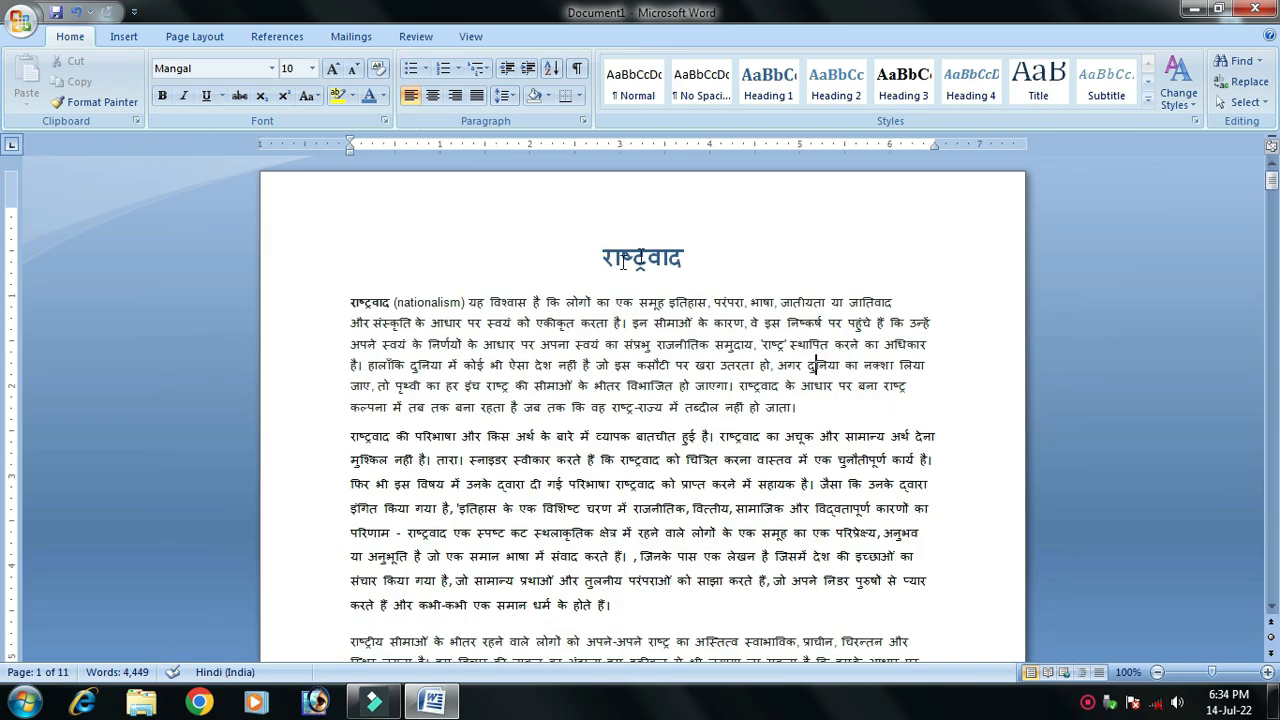
Insert a blank page before the first heading "राष्ट्रवाद"
left_click(597, 258)
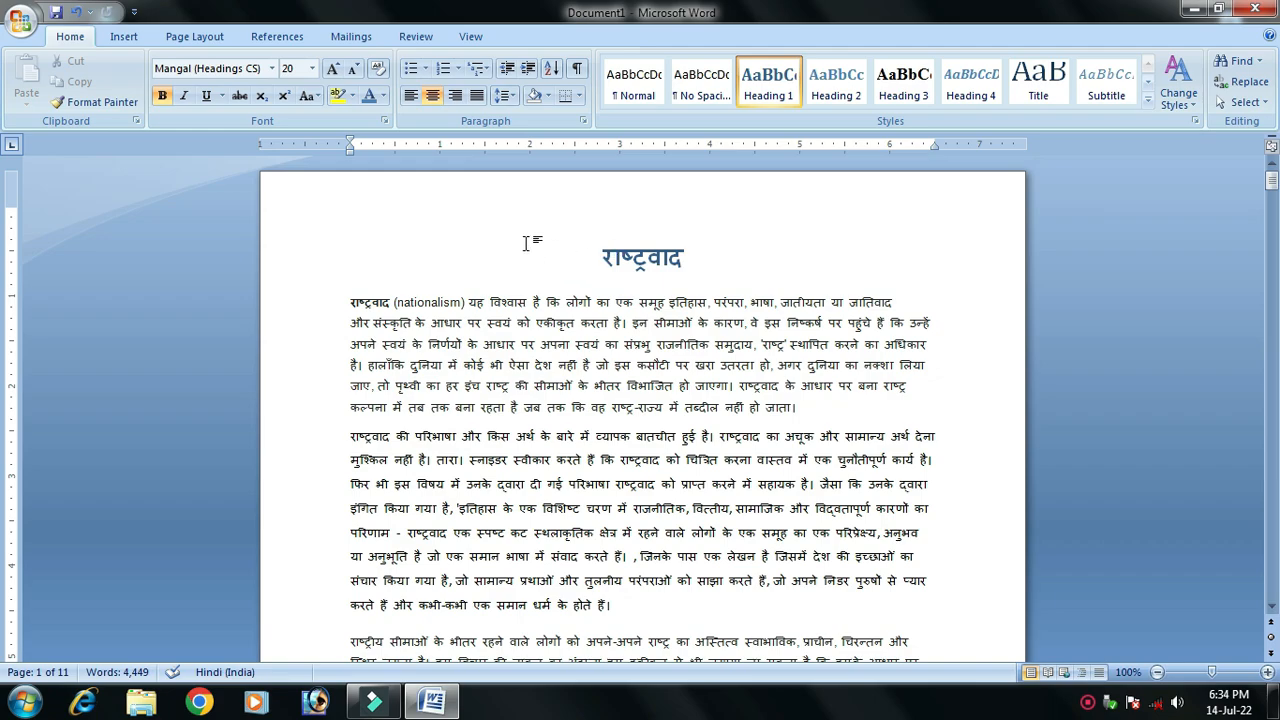
left_click(124, 36)
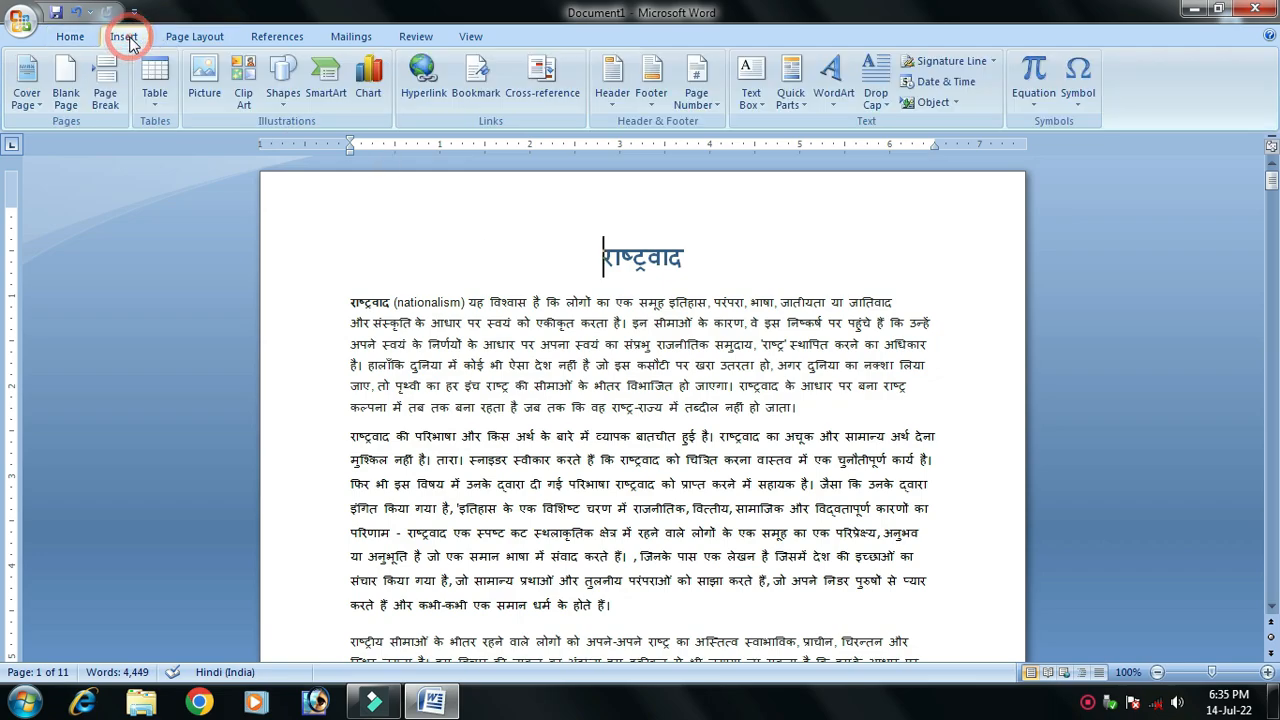
left_click(65, 100)
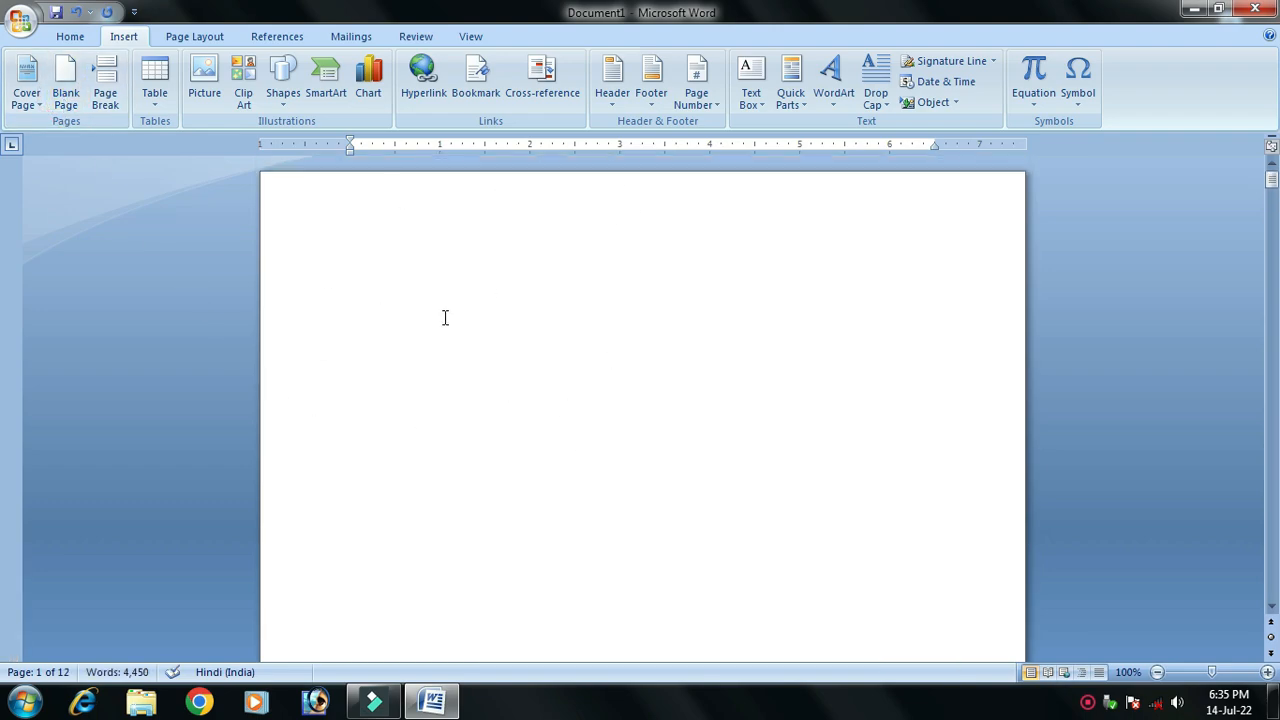
Left-align the empty first line of the new blank page
left_click(435, 279)
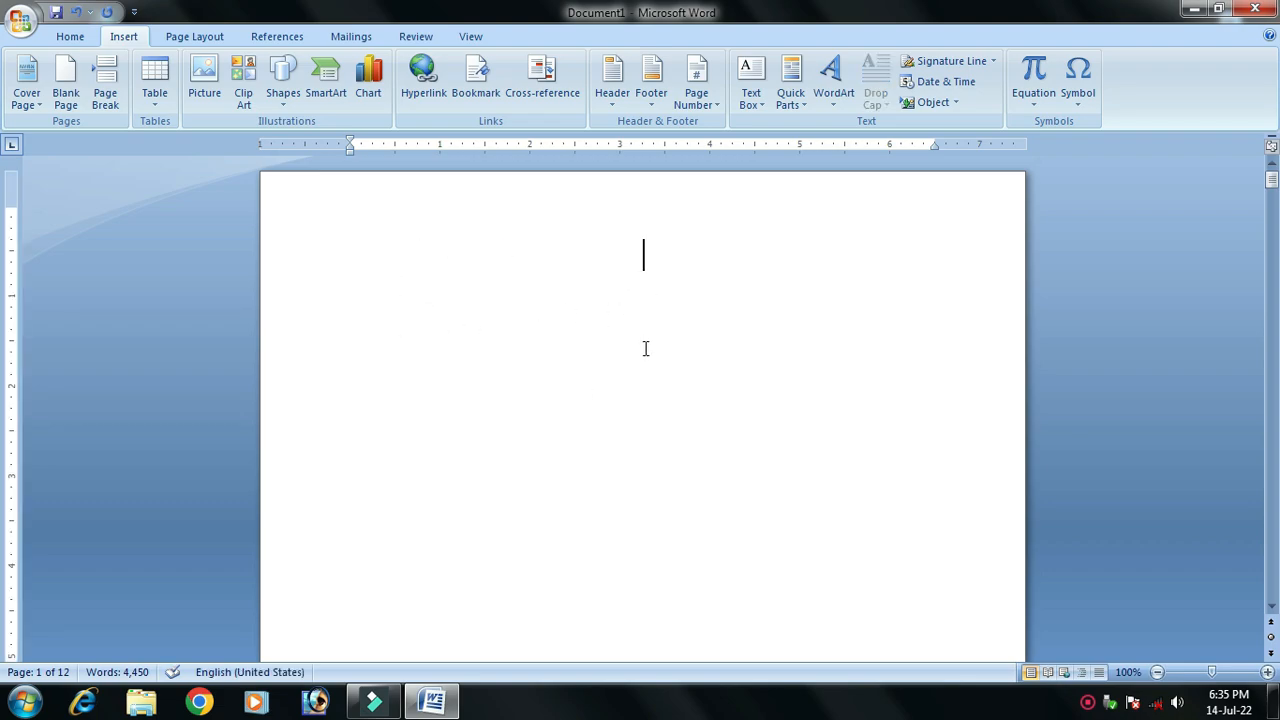
left_click(70, 36)
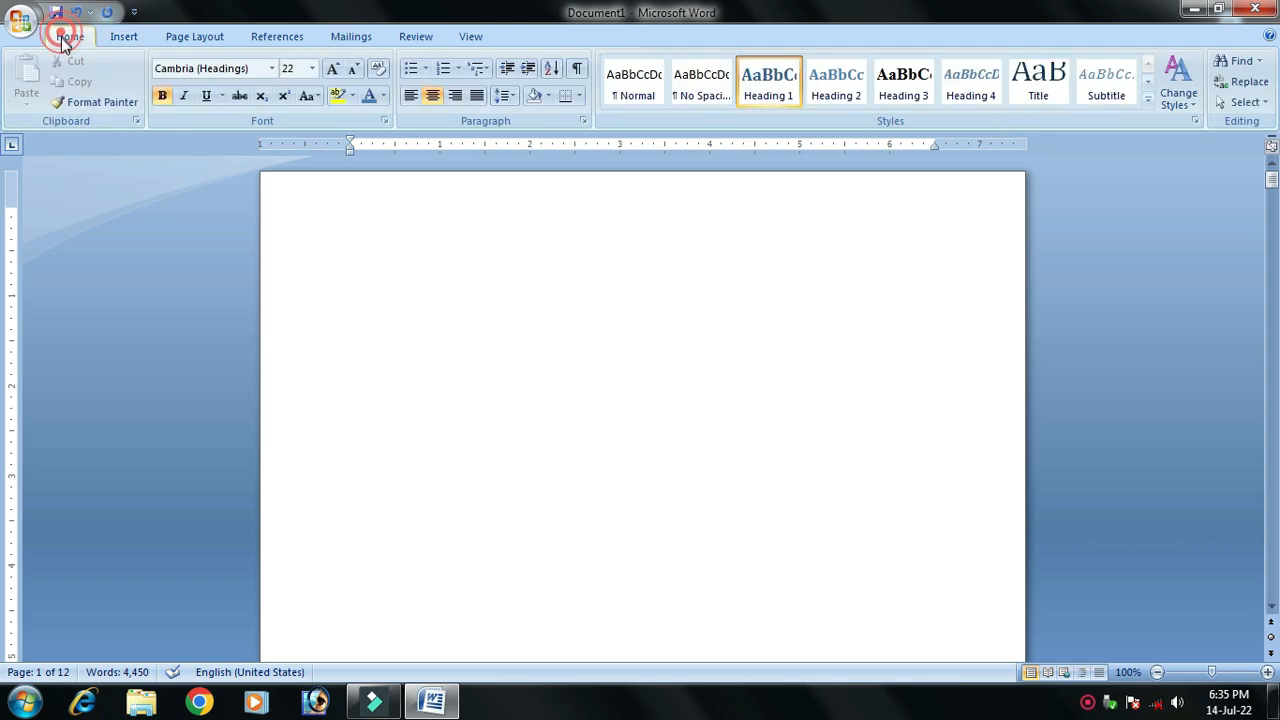
left_click(410, 95)
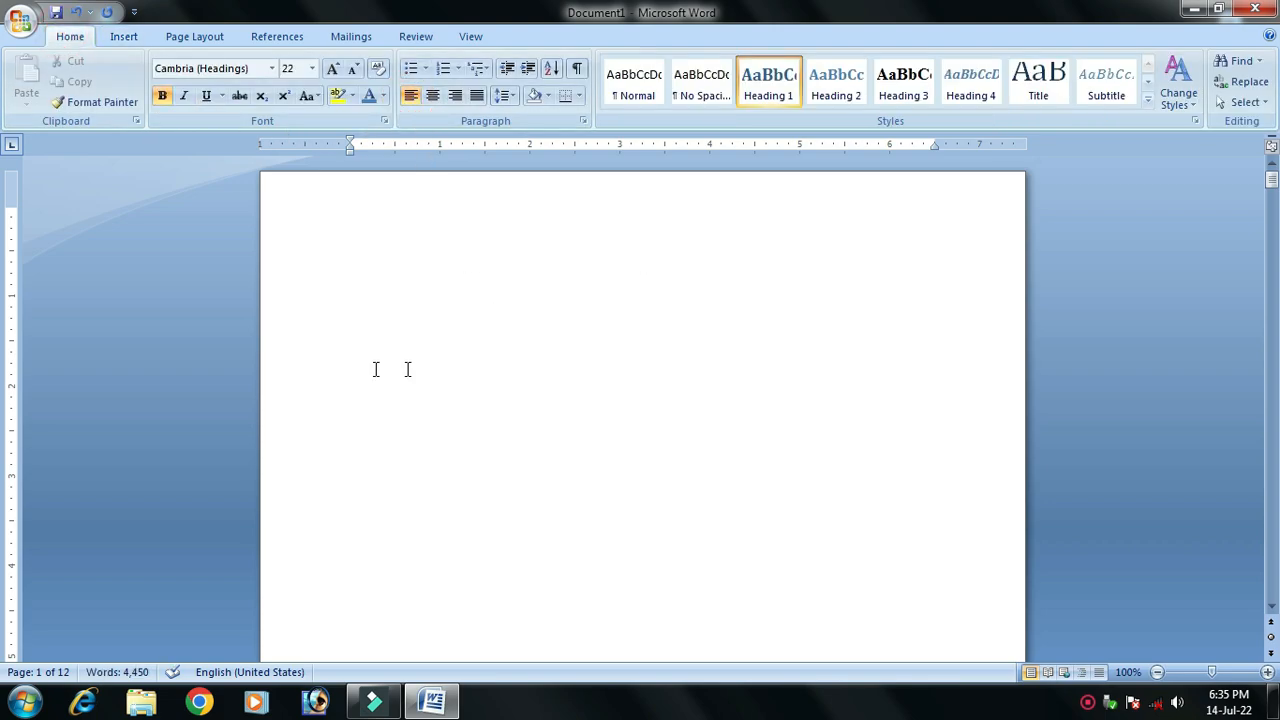
Insert an Automatic Table 1 table of contents on the blank first page
left_click(276, 37)
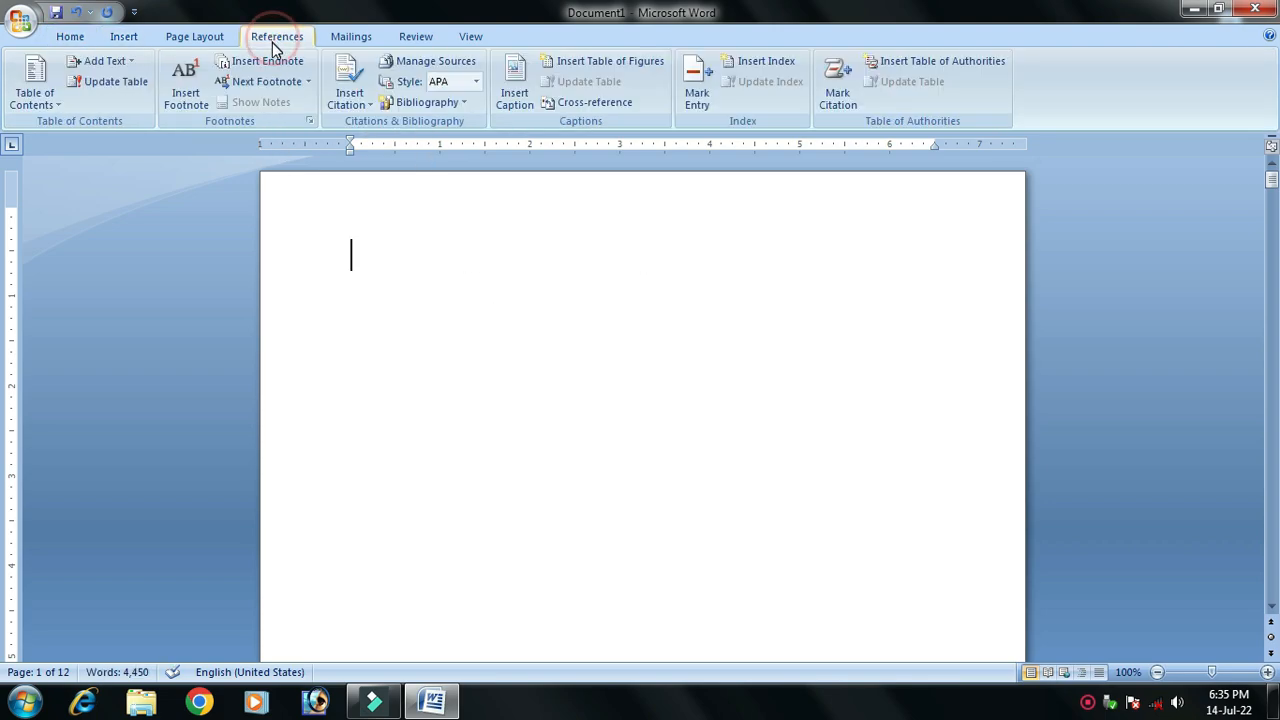
left_click(56, 106)
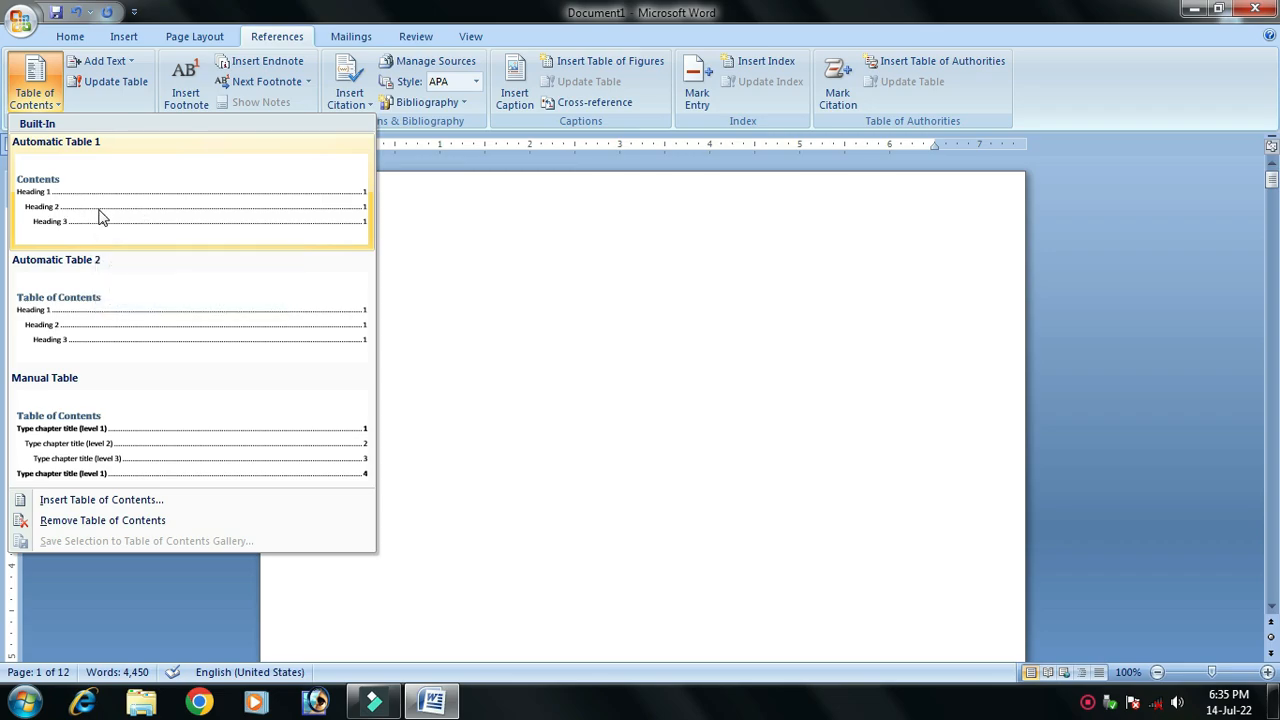
left_click(100, 217)
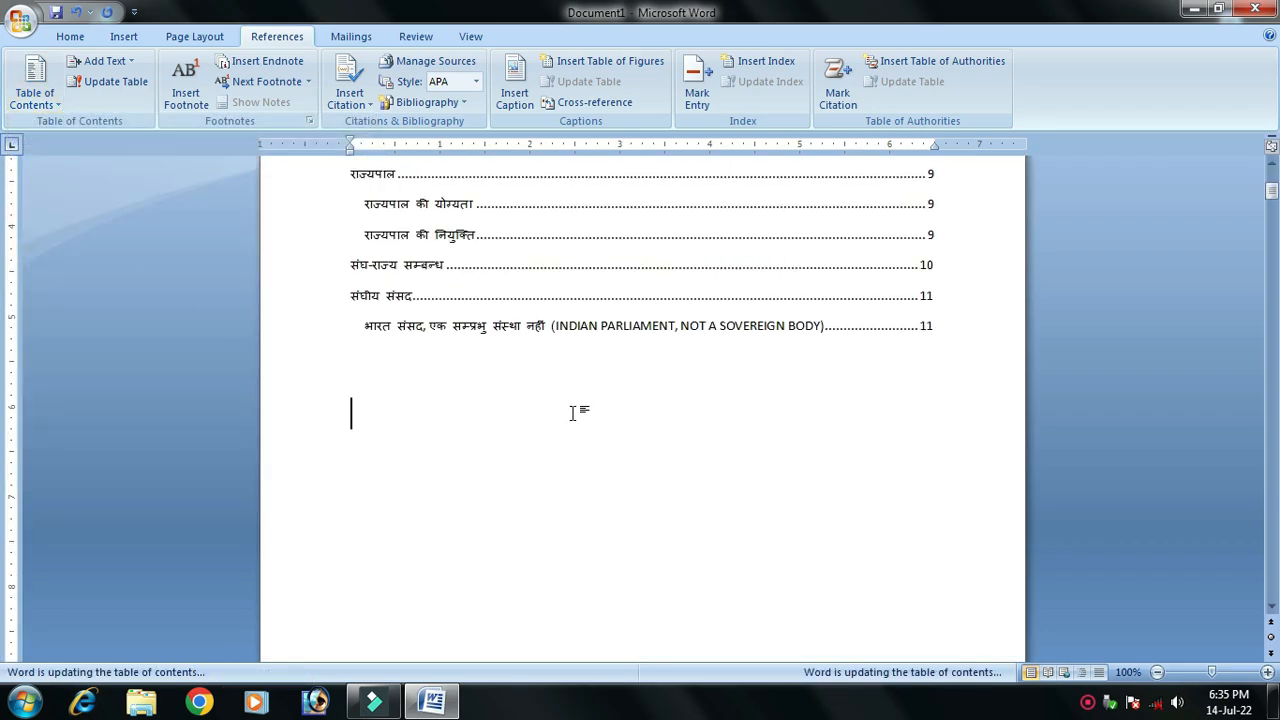
scroll(573, 413, "up", 6)
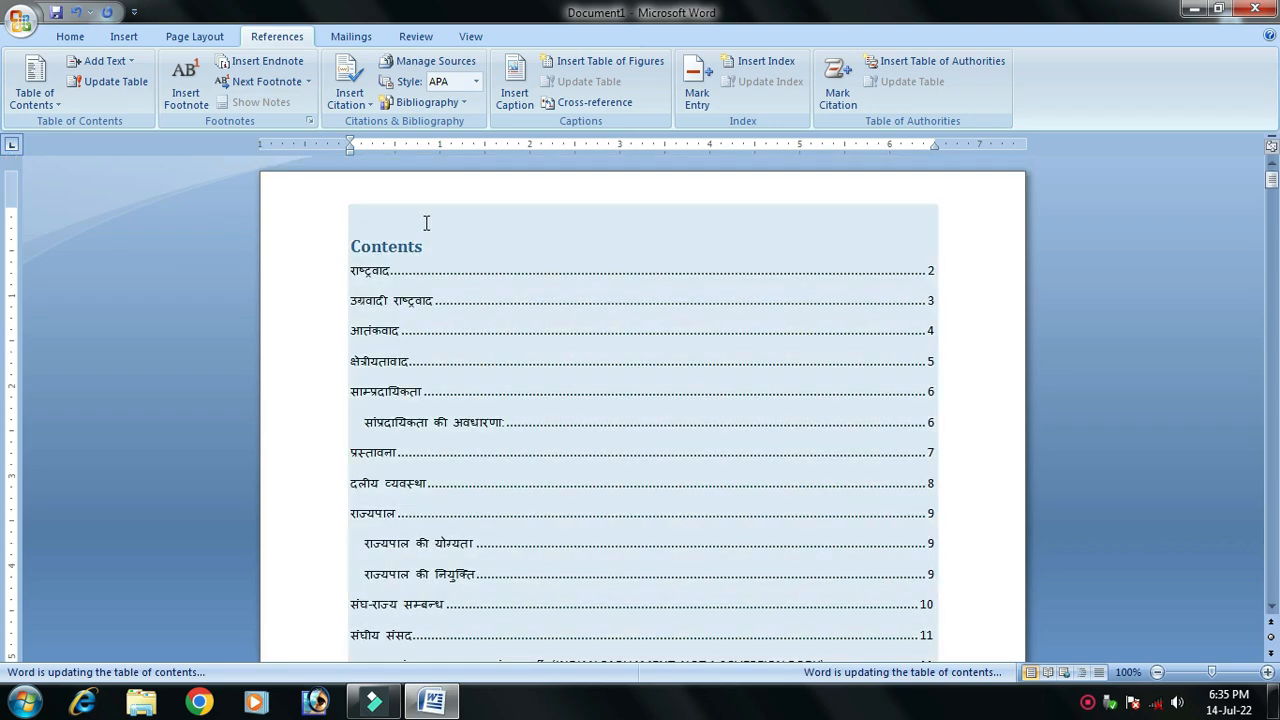
scroll(766, 420, "down", 2)
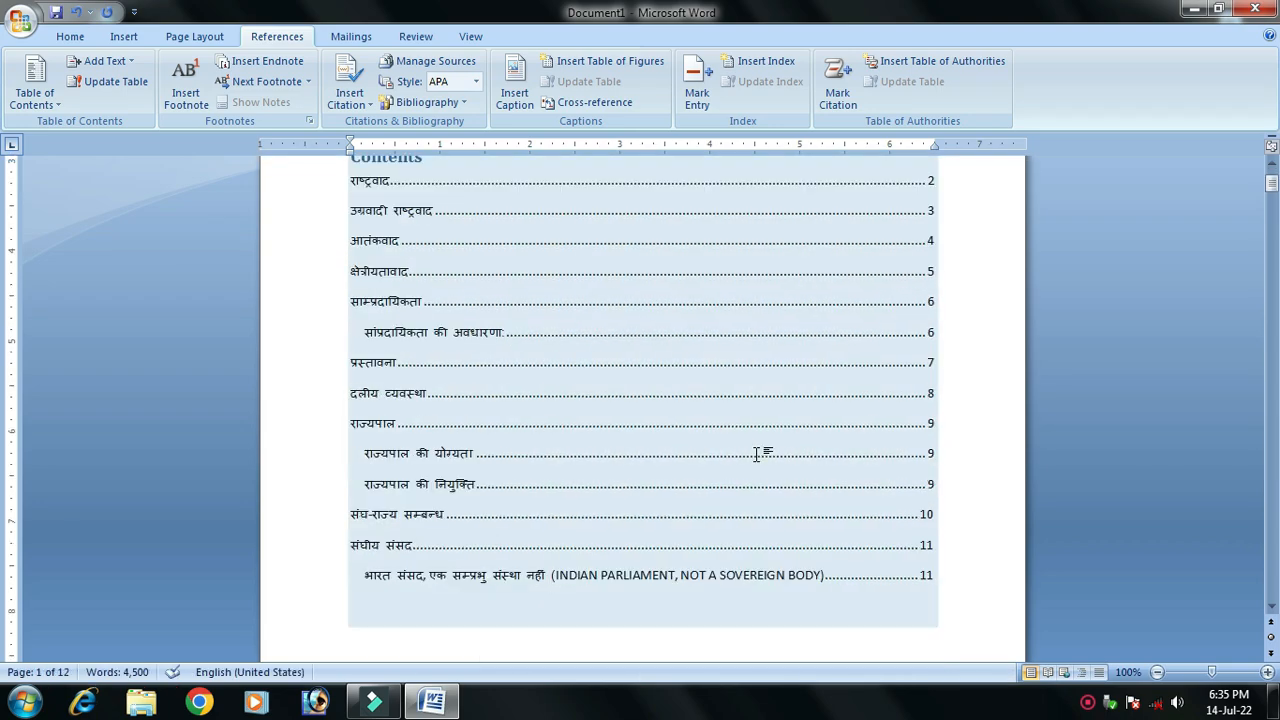
Make all the entries in the table of contents bold and increase their font size by two steps
left_click(757, 452)
scroll(757, 452, "up", 2)
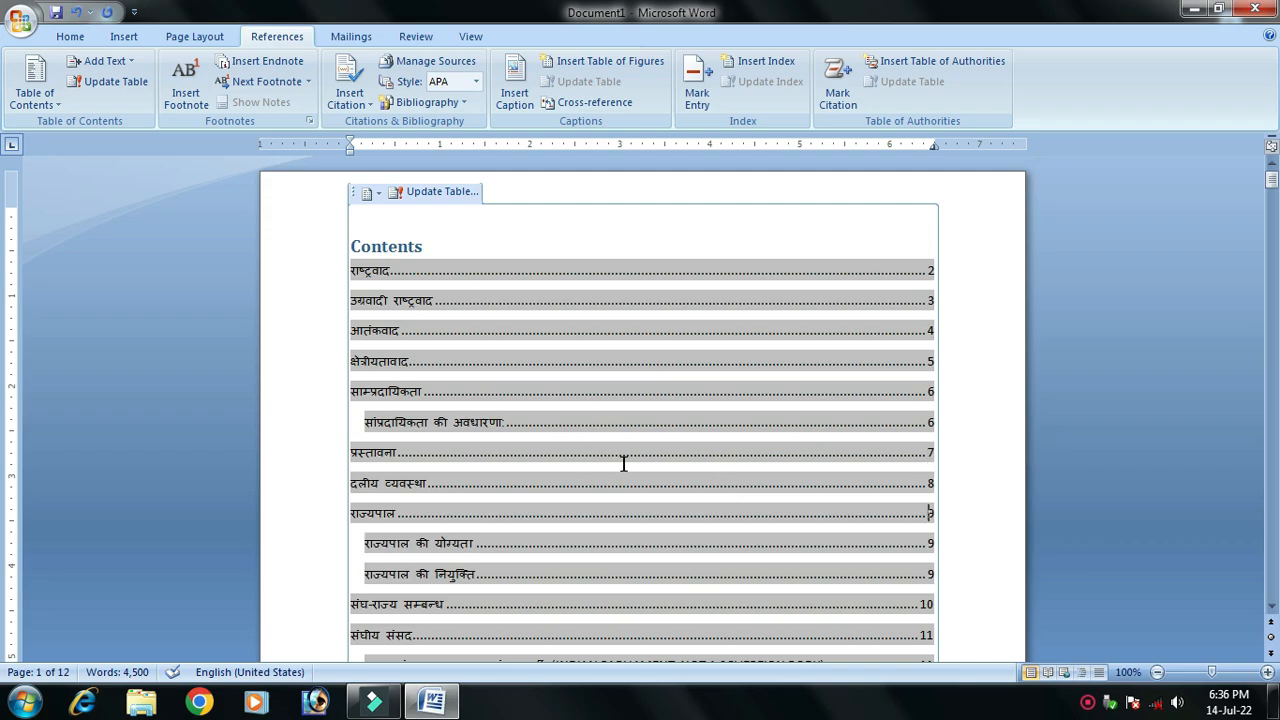
scroll(623, 460, "down", 2)
left_click_drag(768, 601, 517, 191)
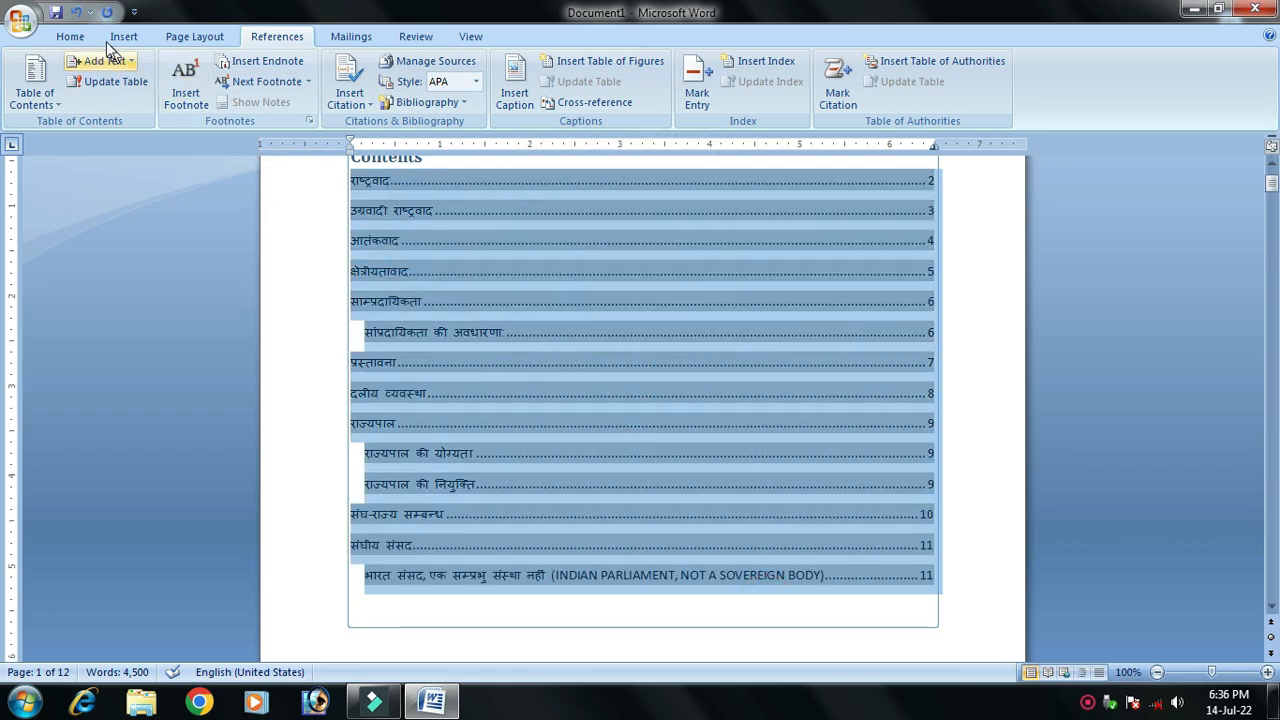
left_click(66, 36)
left_click(162, 95)
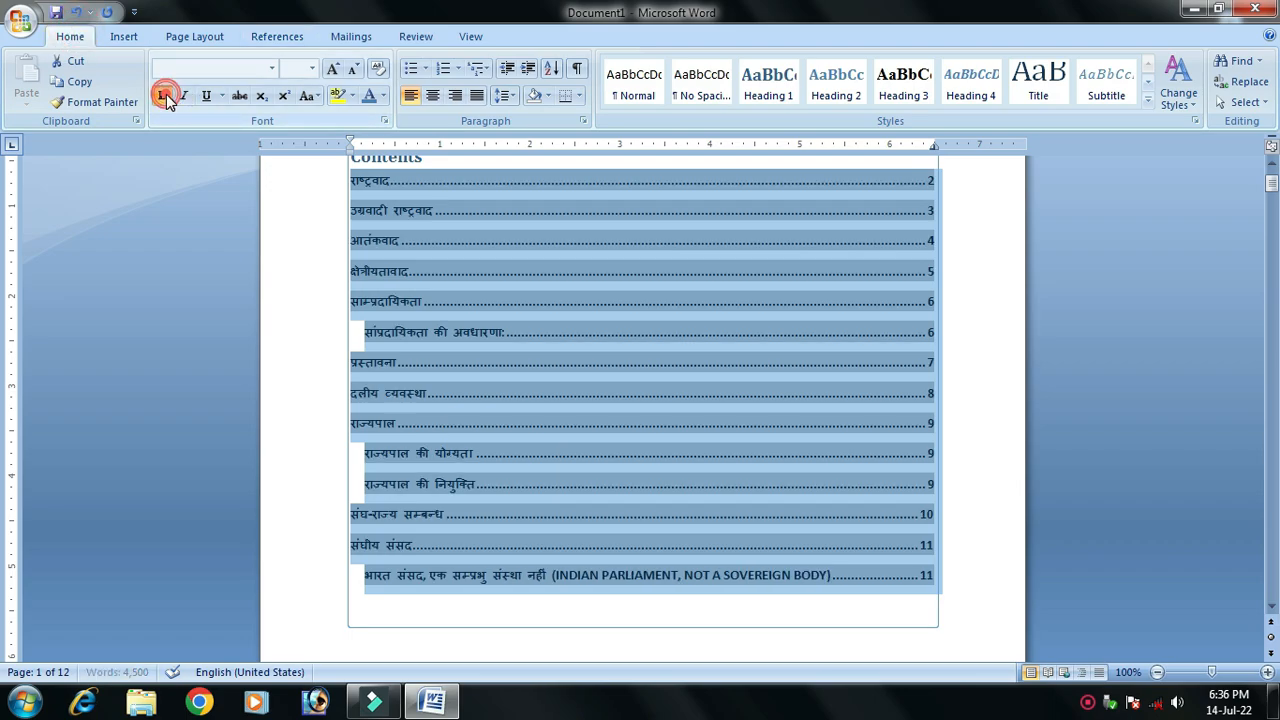
left_click(332, 66)
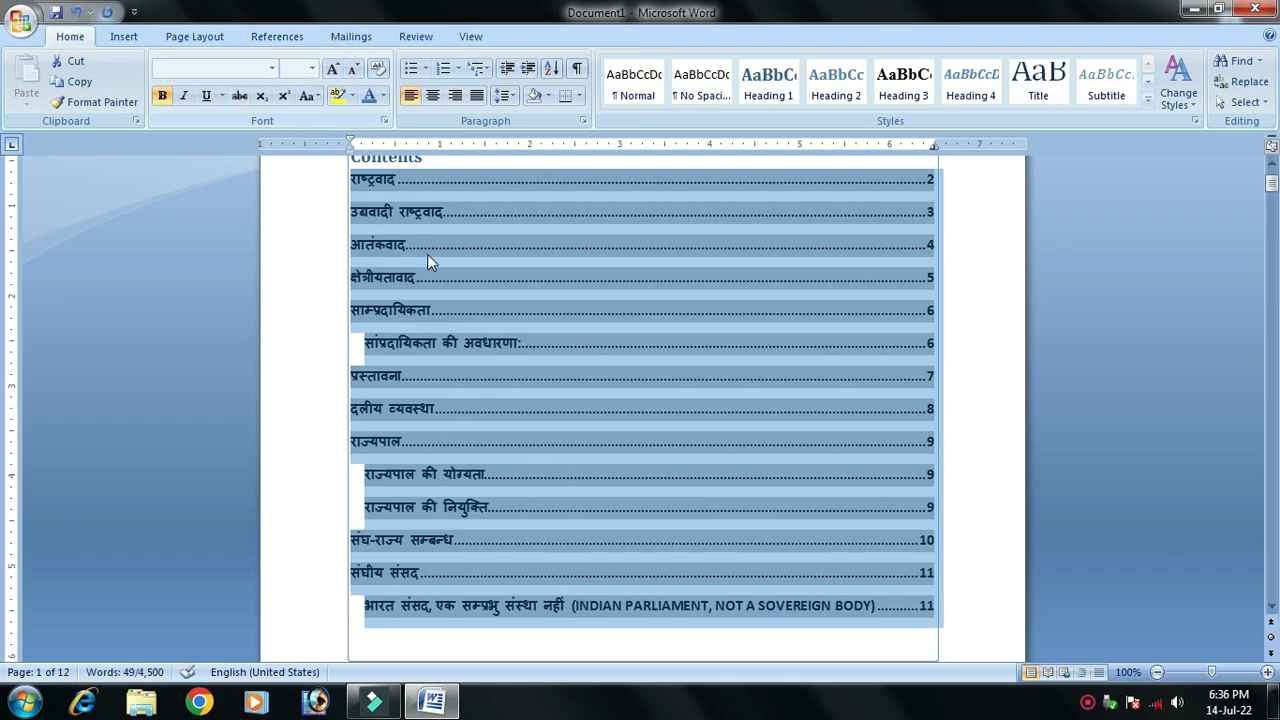
left_click(334, 69)
left_click(603, 377)
scroll(645, 441, "up", 2)
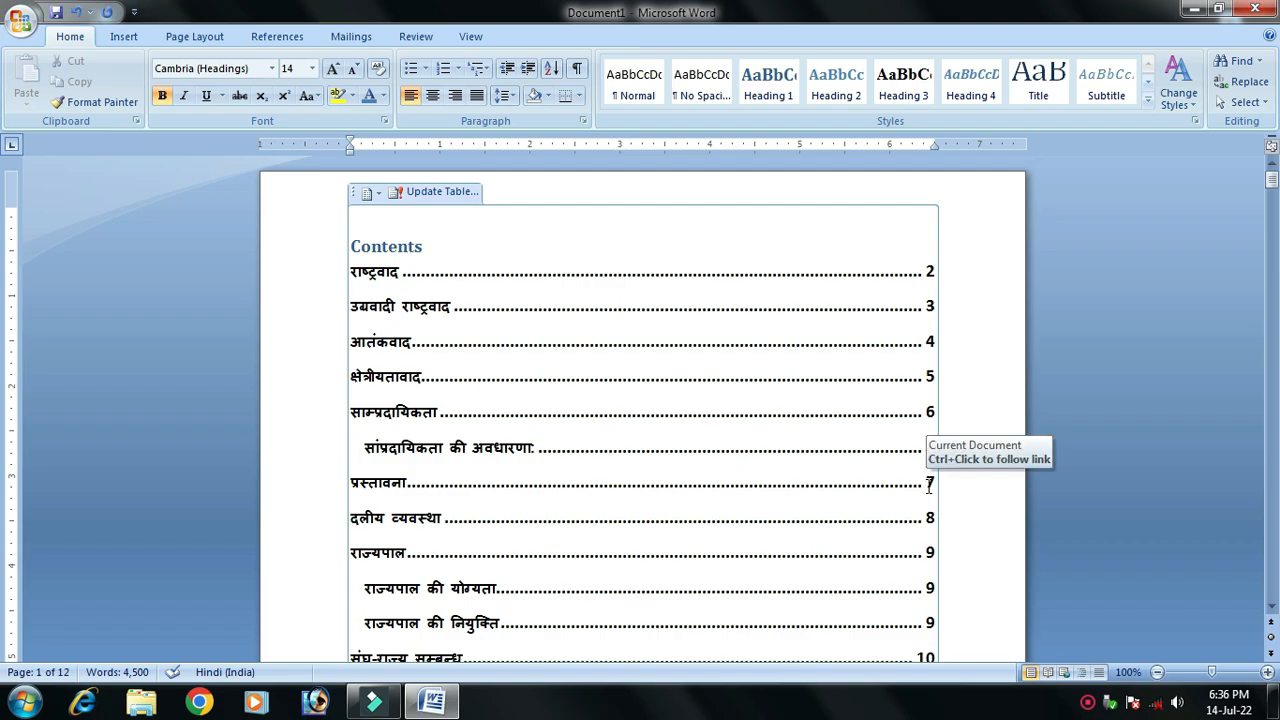
Review the headings, indented subheadings and page numbers listed in the table of contents
scroll(621, 517, "down", 2)
scroll(621, 517, "up", 2)
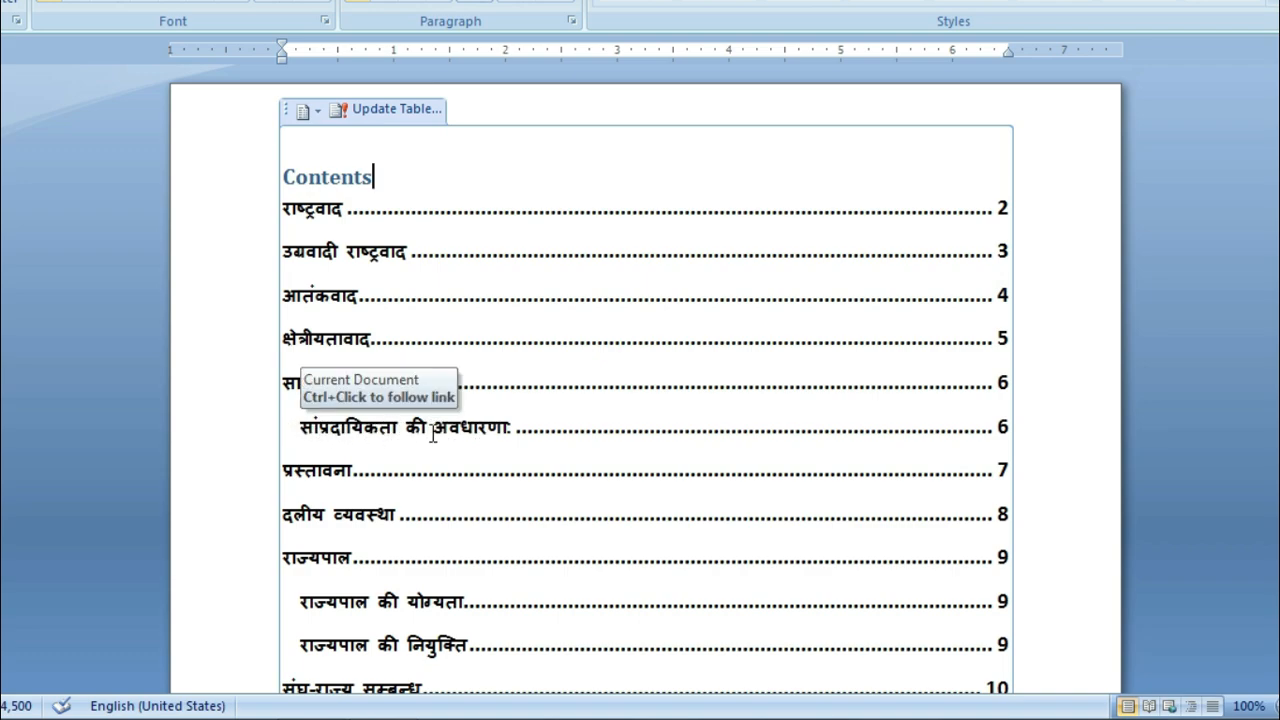
scroll(445, 440, "down", 1)
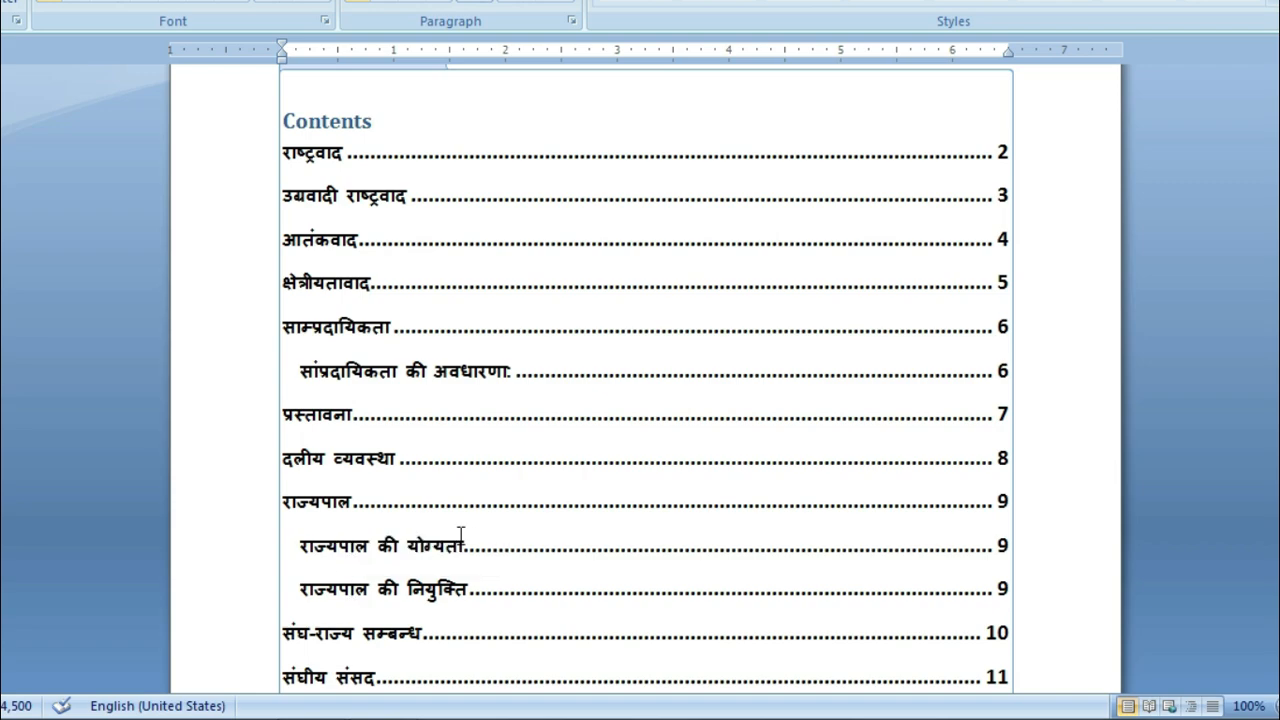
scroll(470, 534, "down", 4)
scroll(407, 450, "up", 1)
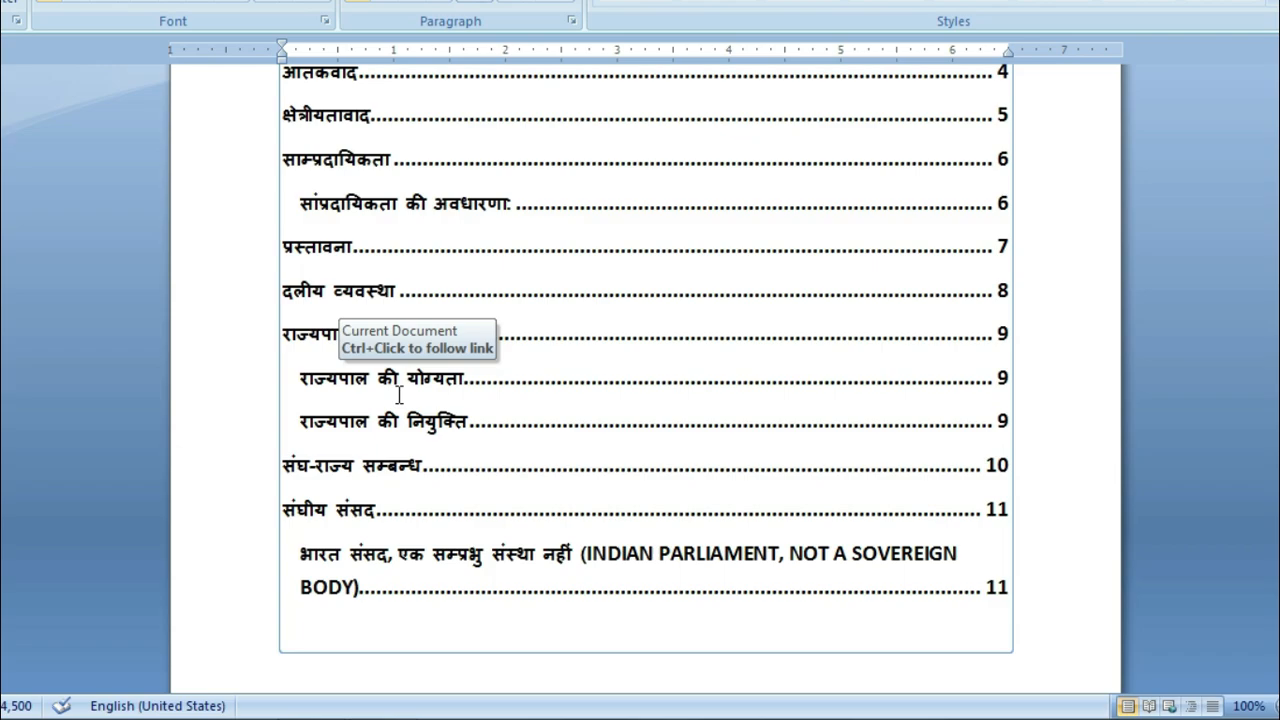
scroll(1100, 444, "up", 4)
left_click(1082, 439)
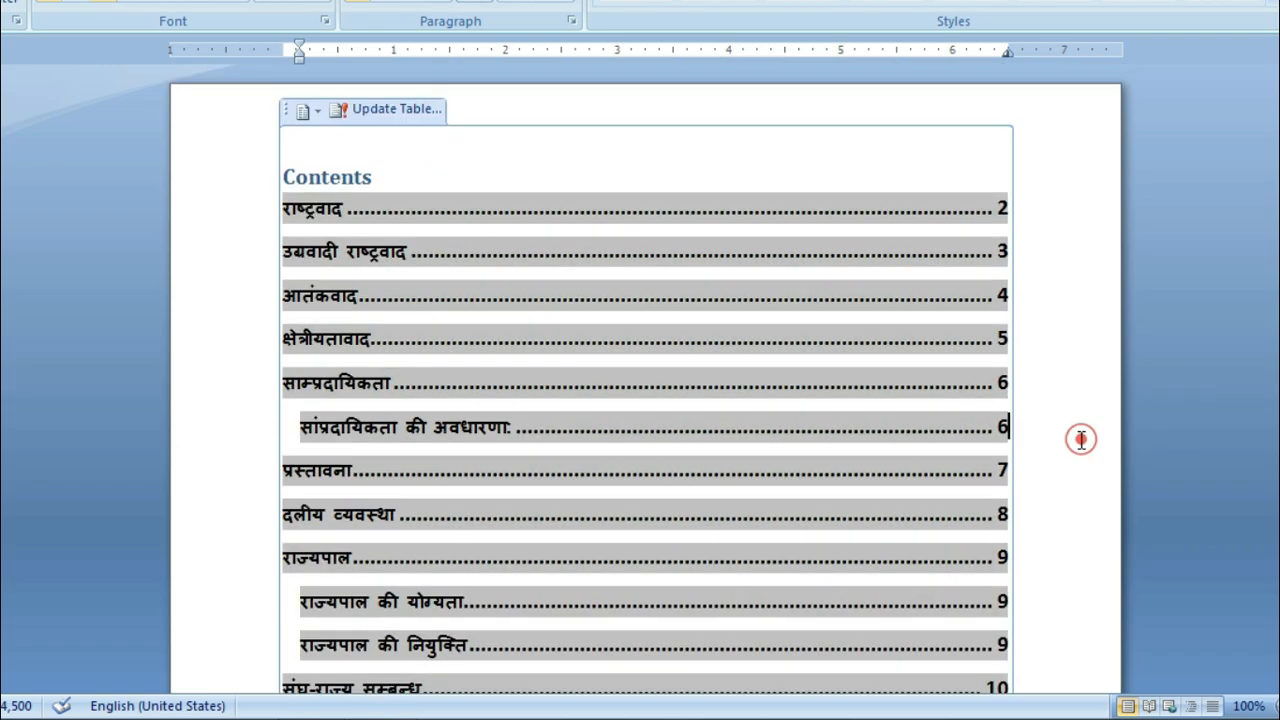
scroll(742, 355, "down", 4)
left_click(909, 670)
scroll(909, 670, "down", 1)
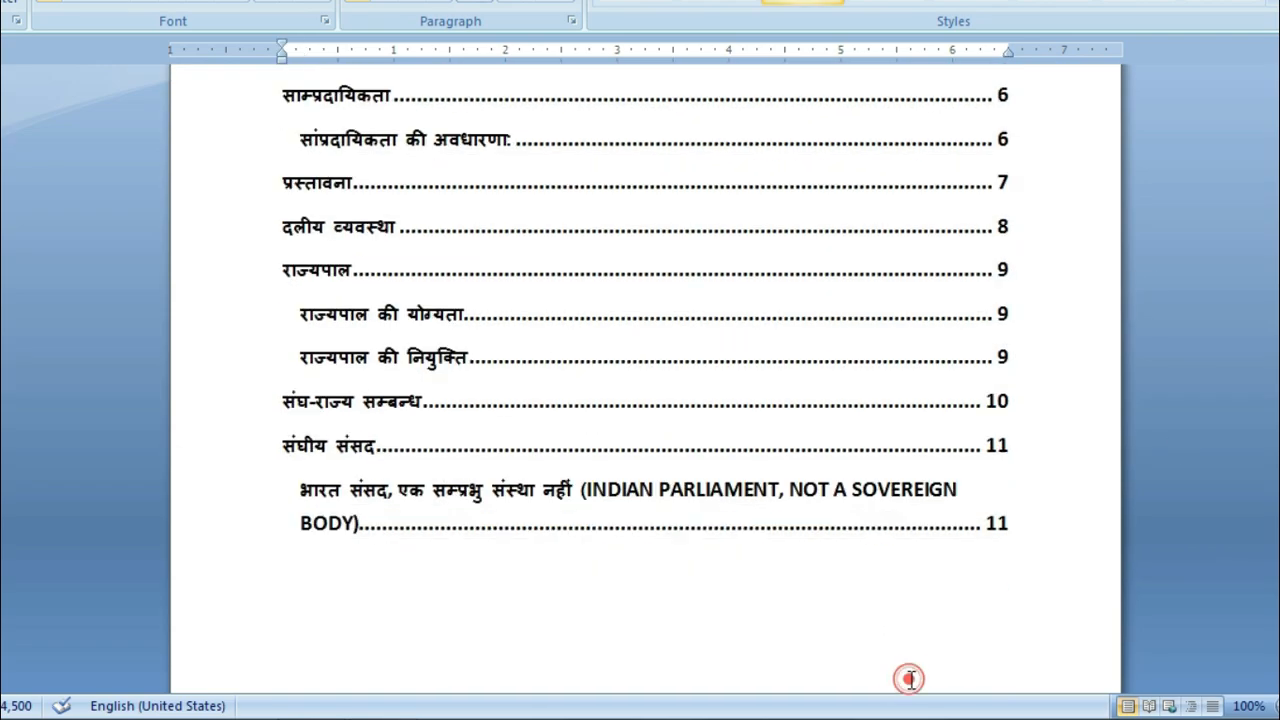
scroll(515, 390, "up", 3)
Assign Level 2 to the subheading "क्षेत्रीयतावाद के कारण -" on the क्षेत्रीयतावाद page and make it bold
scroll(540, 410, "down", 20)
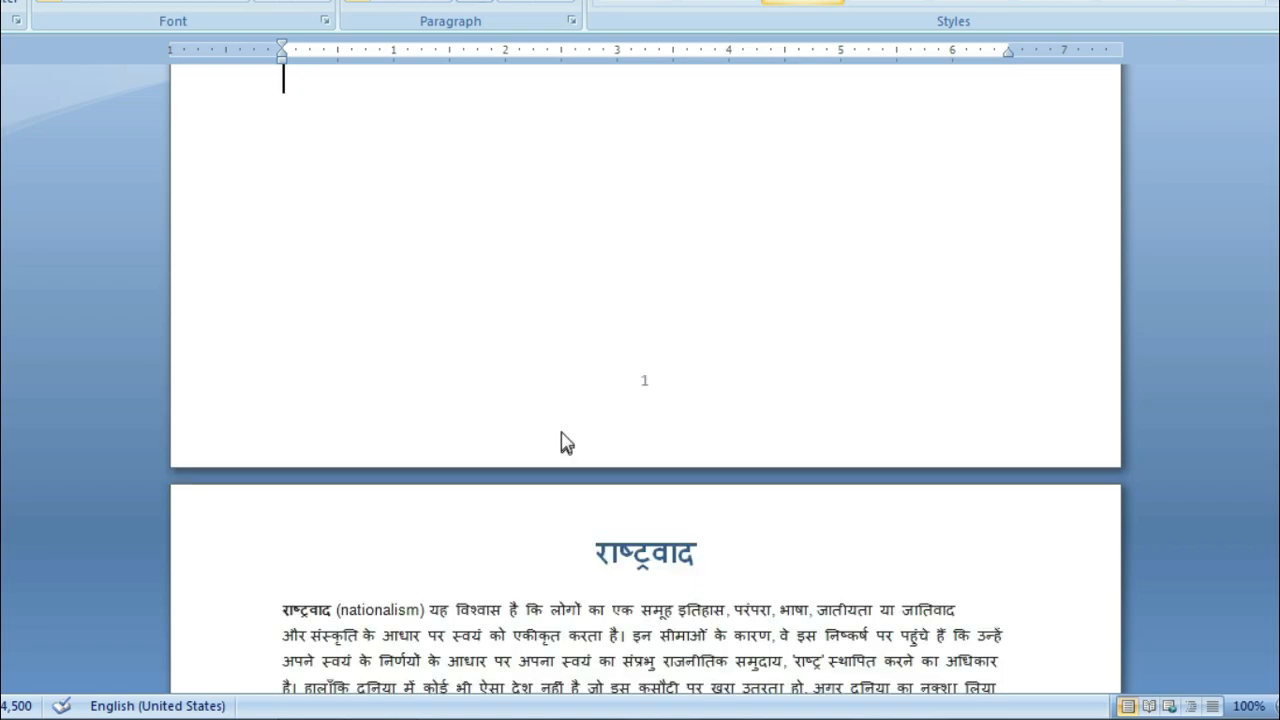
scroll(623, 434, "down", 15)
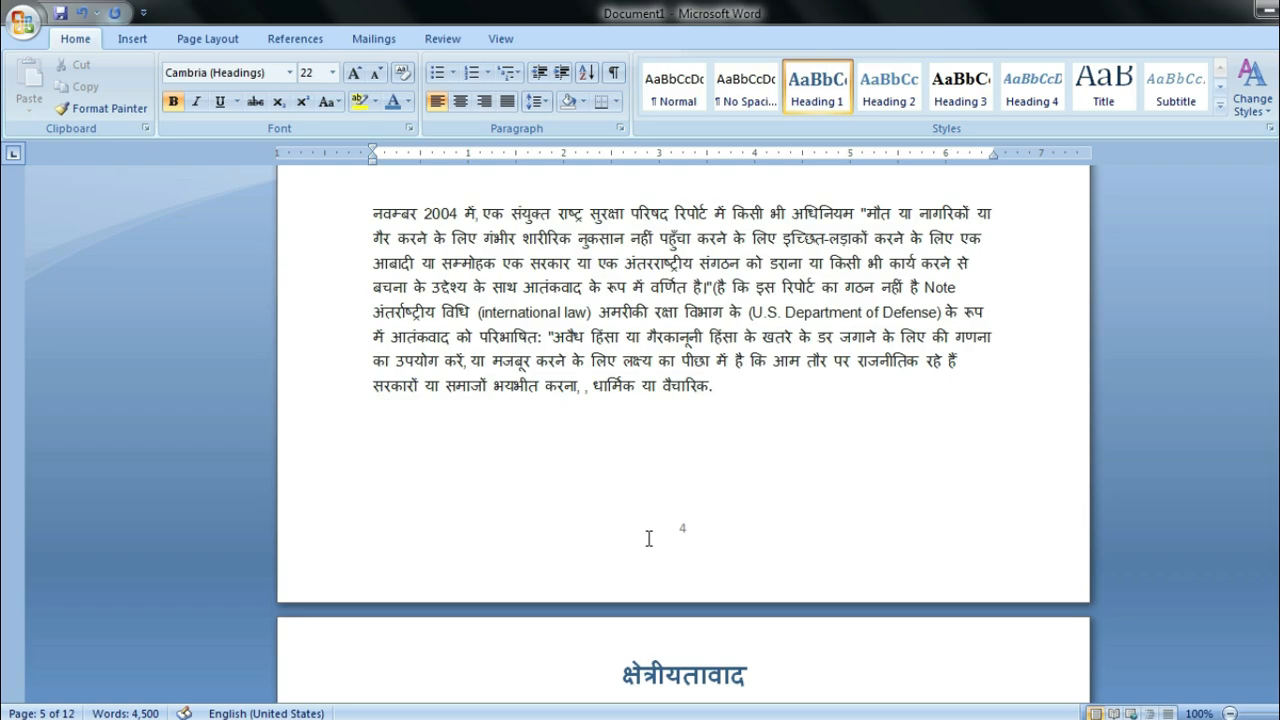
scroll(649, 539, "down", 9)
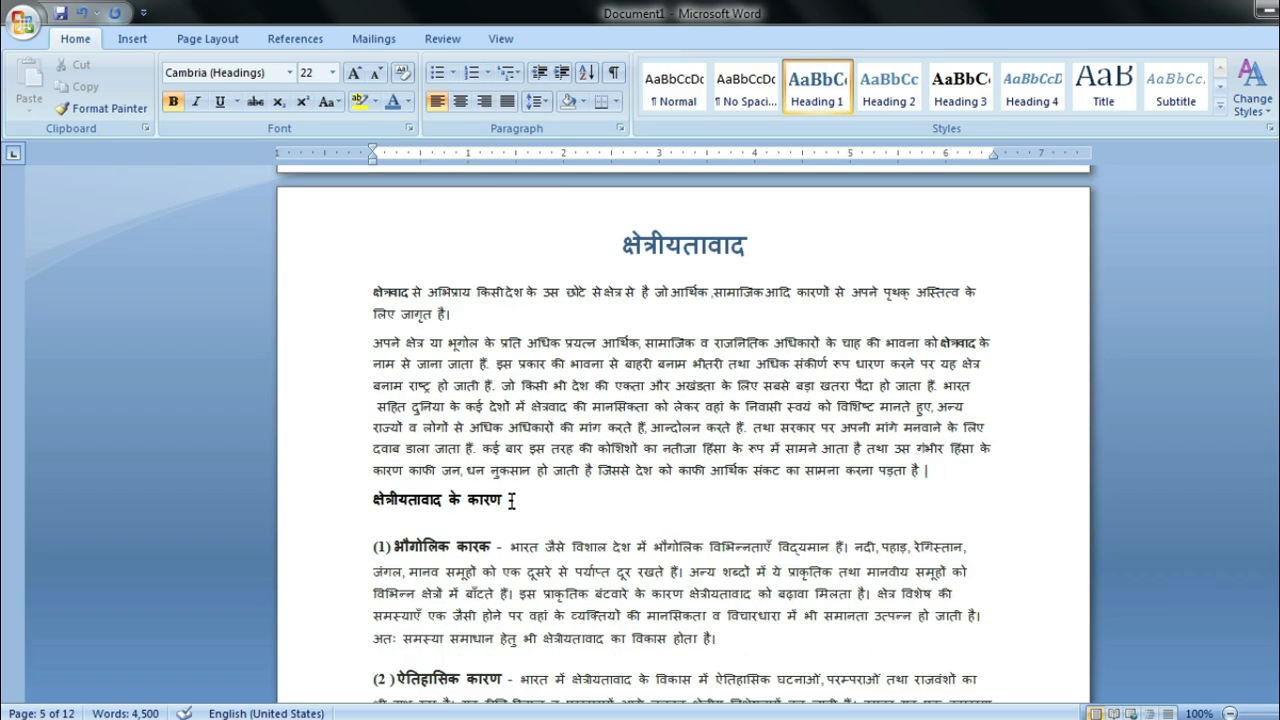
triple_click(516, 499)
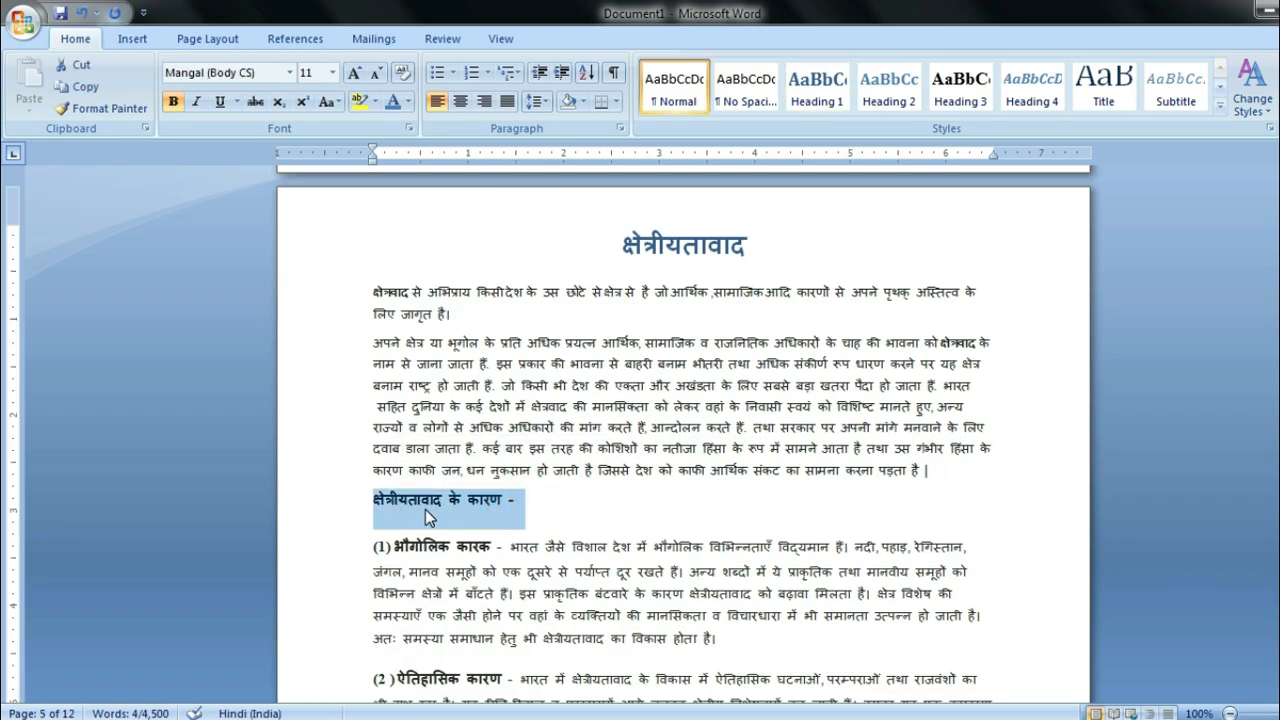
left_click(290, 38)
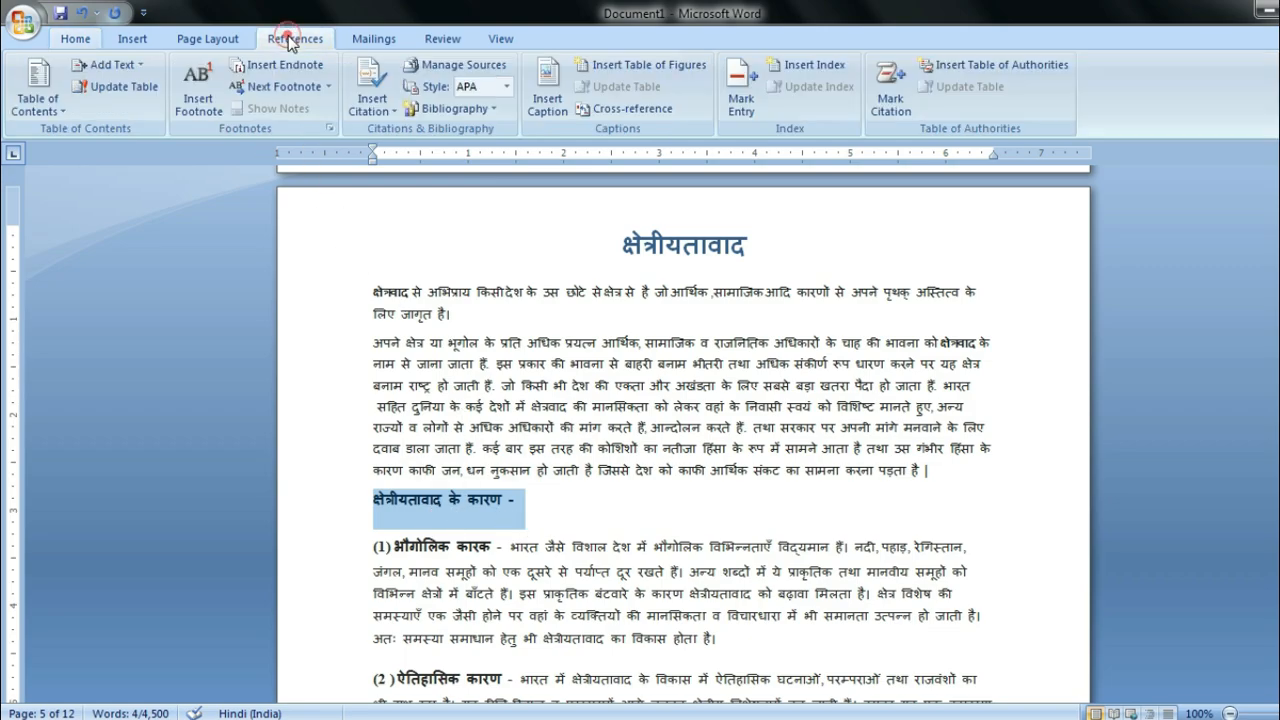
left_click(141, 66)
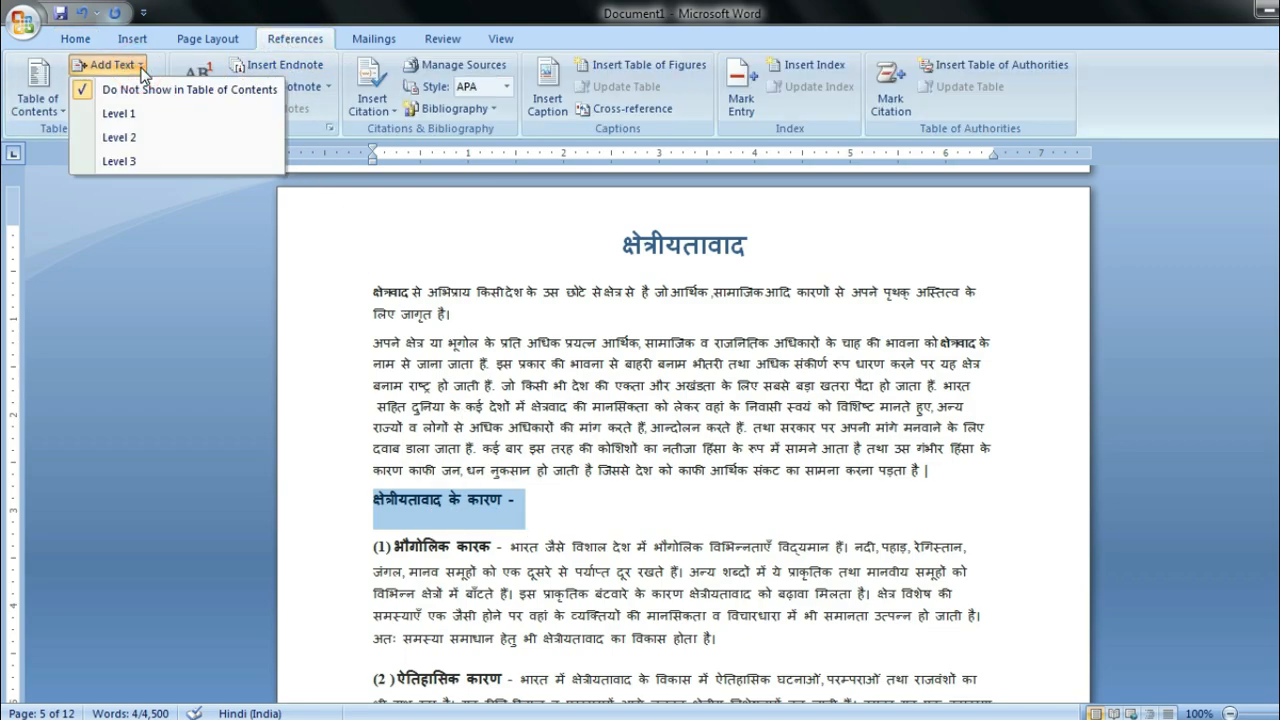
left_click(120, 138)
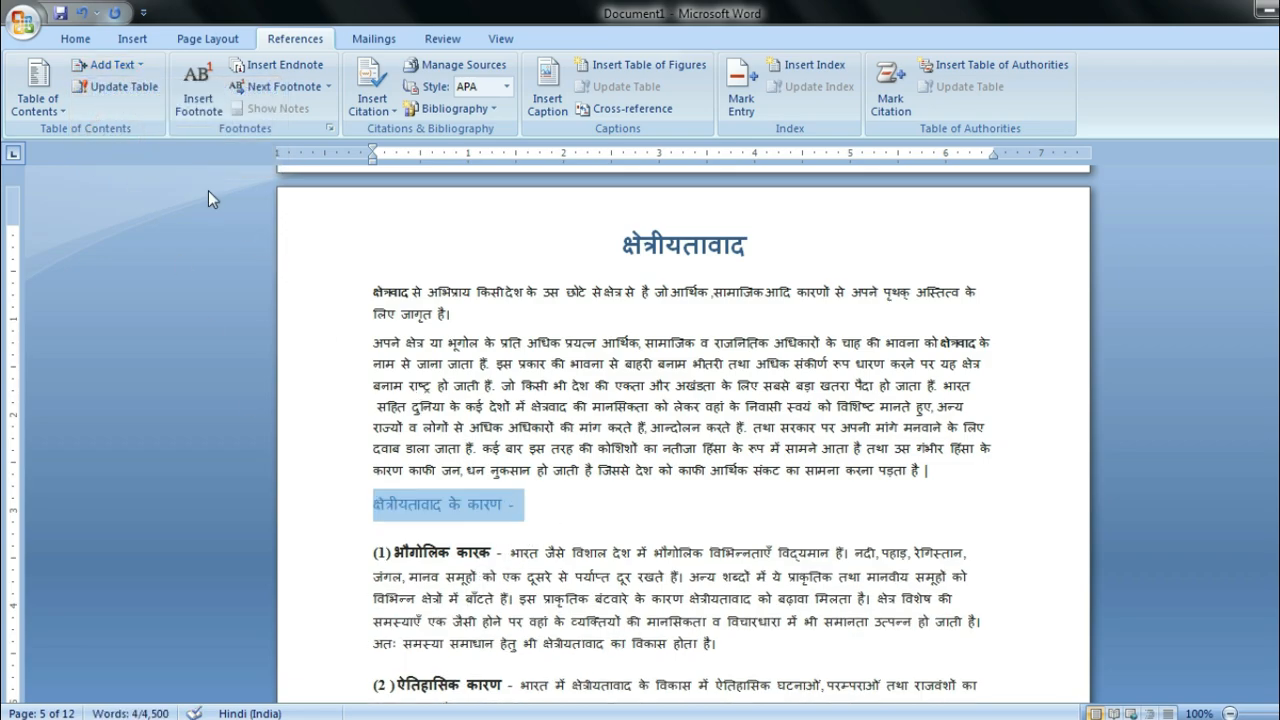
left_click(75, 38)
left_click(173, 105)
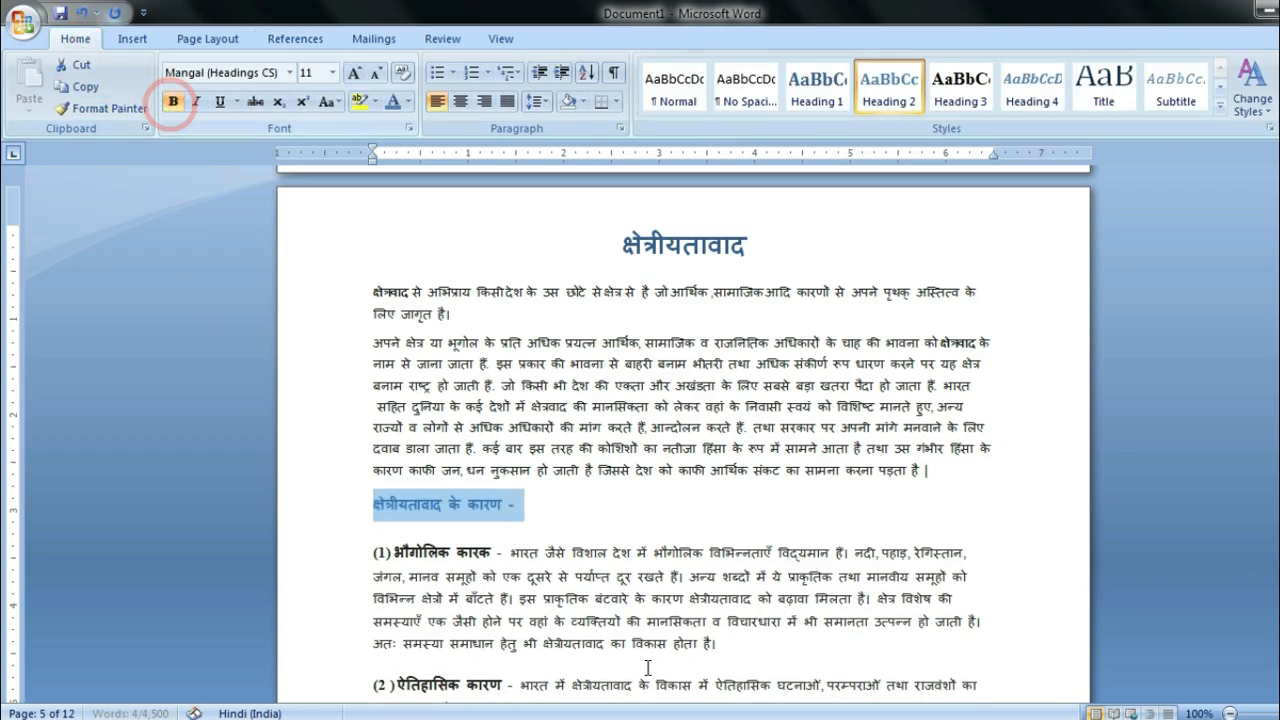
left_click(645, 664)
Update the entire table of contents on the first page, including its headings as well as page numbers
scroll(607, 634, "up", 20)
scroll(609, 604, "up", 10)
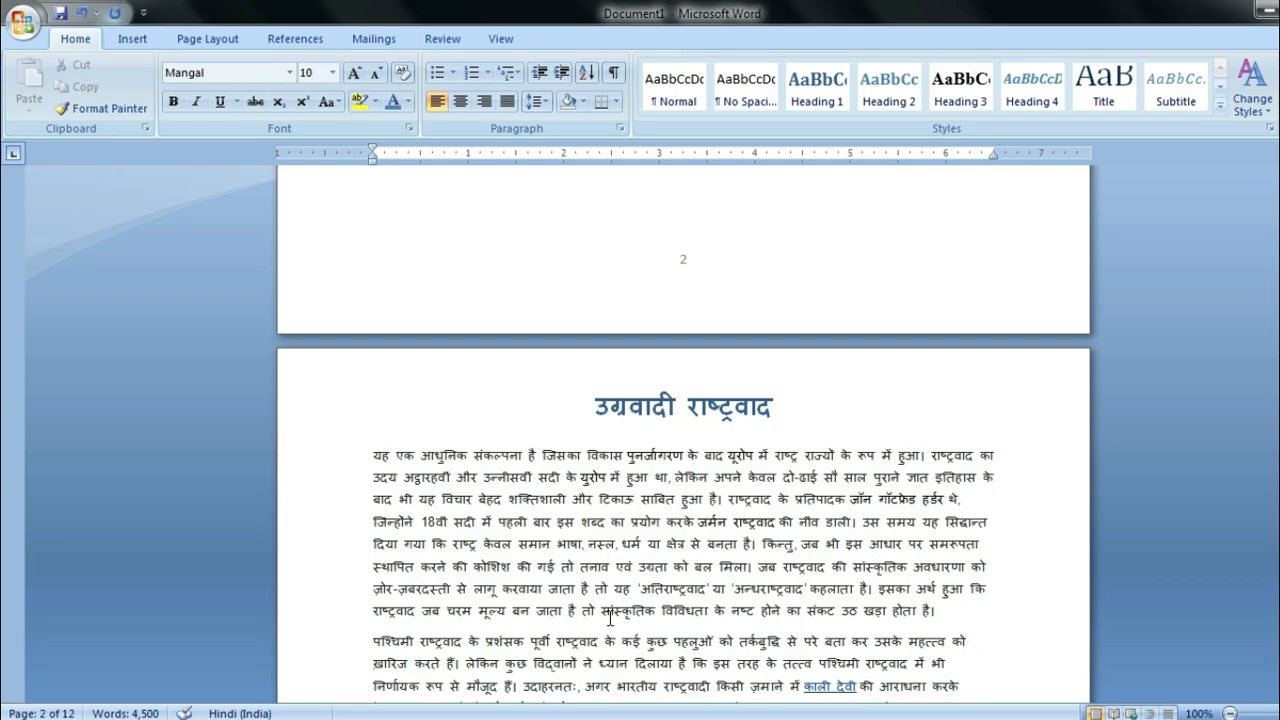
scroll(609, 620, "up", 20)
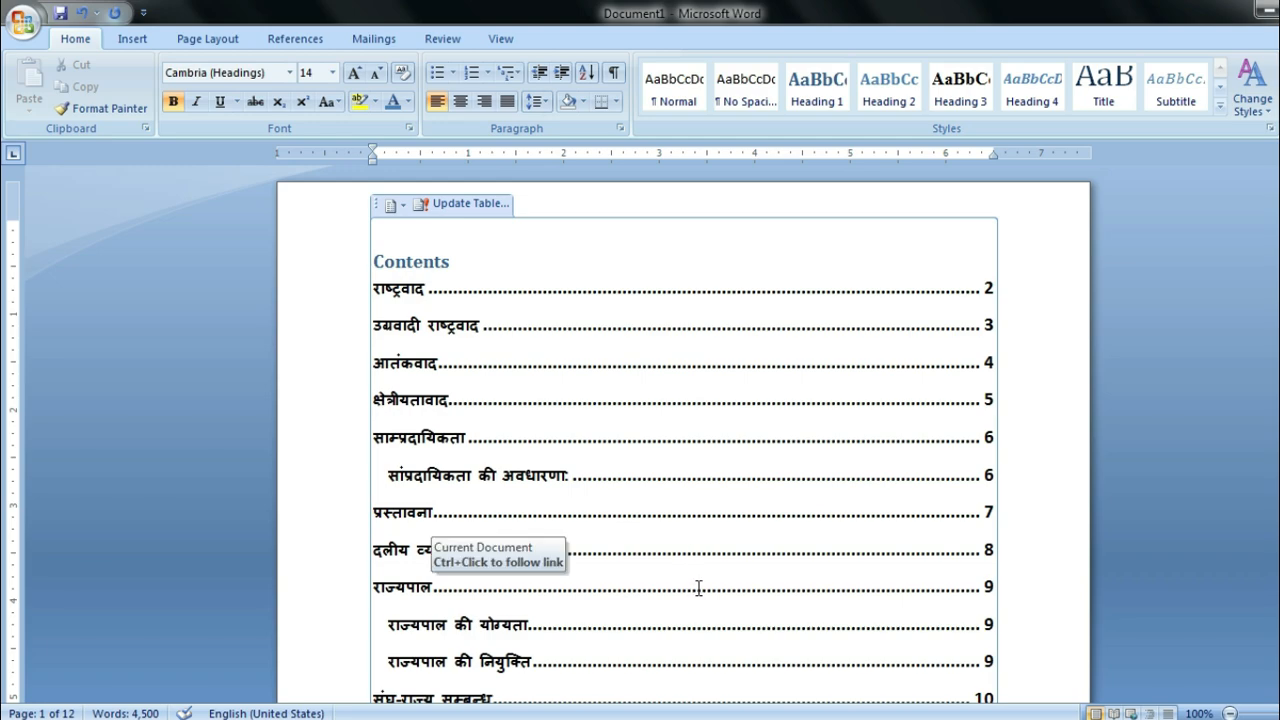
scroll(698, 587, "down", 3)
scroll(709, 600, "down", 2, "ctrl")
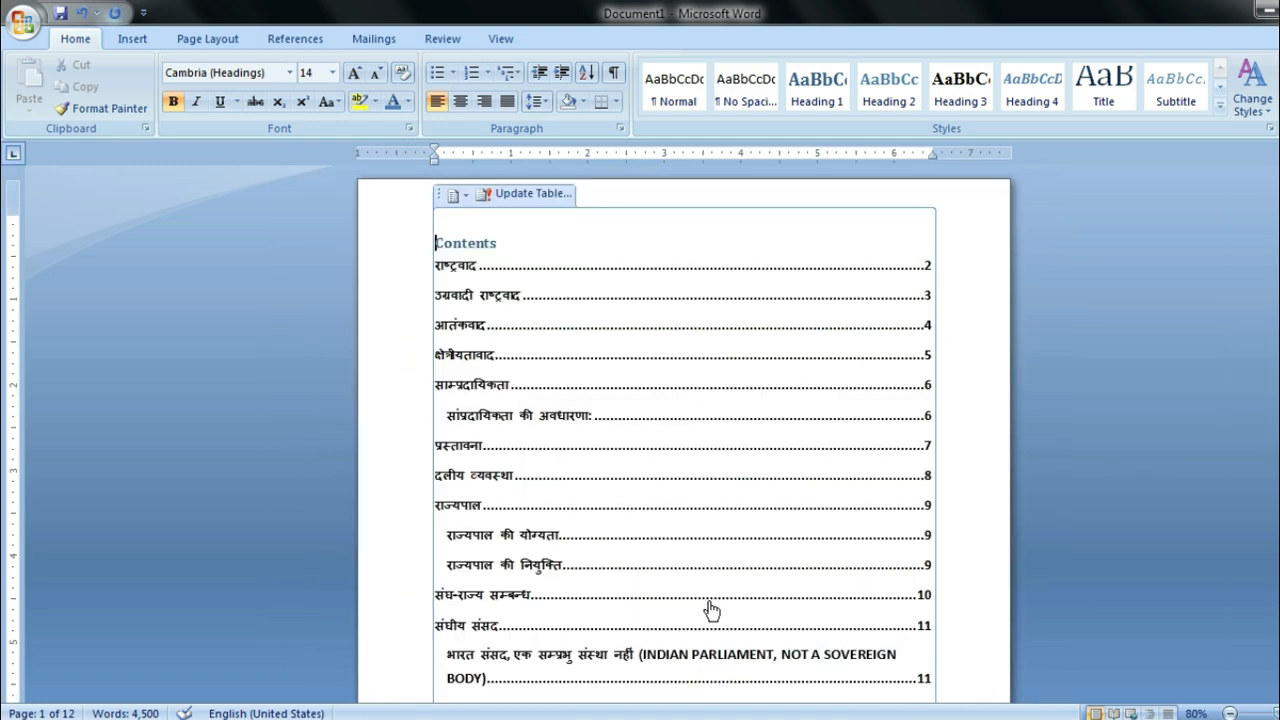
scroll(720, 610, "down", 1)
left_click_drag(757, 624, 582, 200)
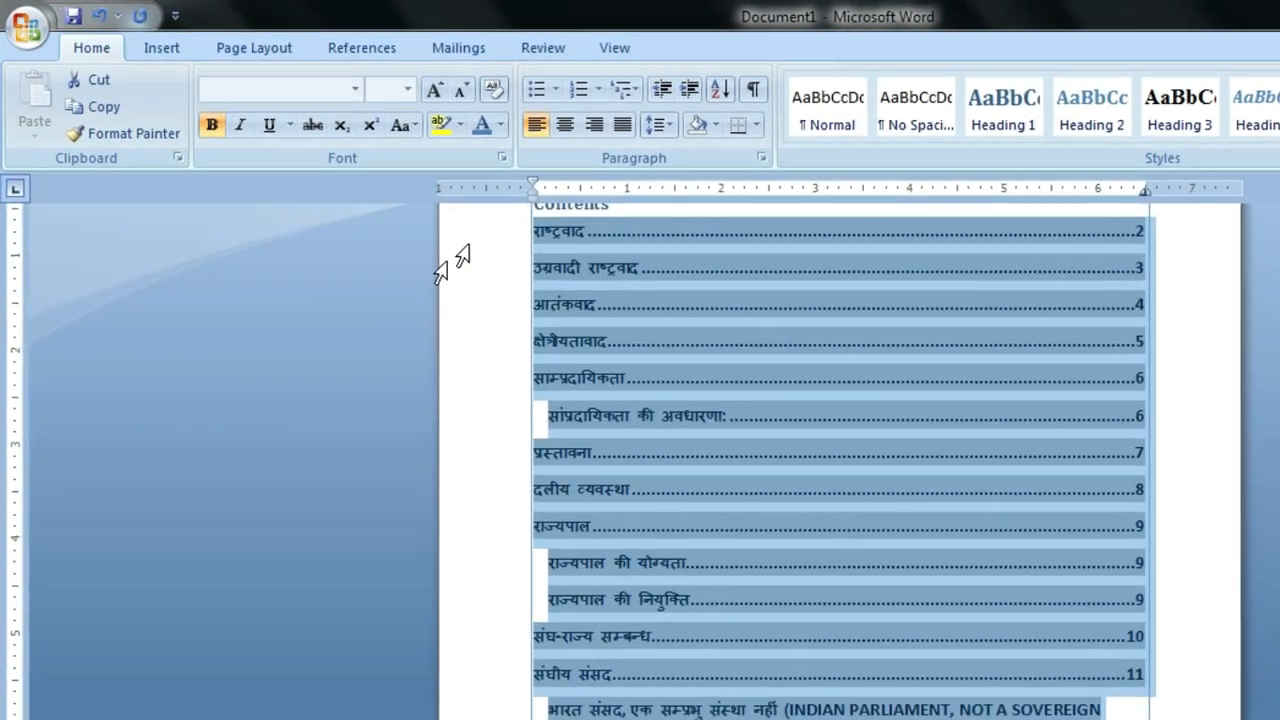
scroll(720, 334, "up", 1)
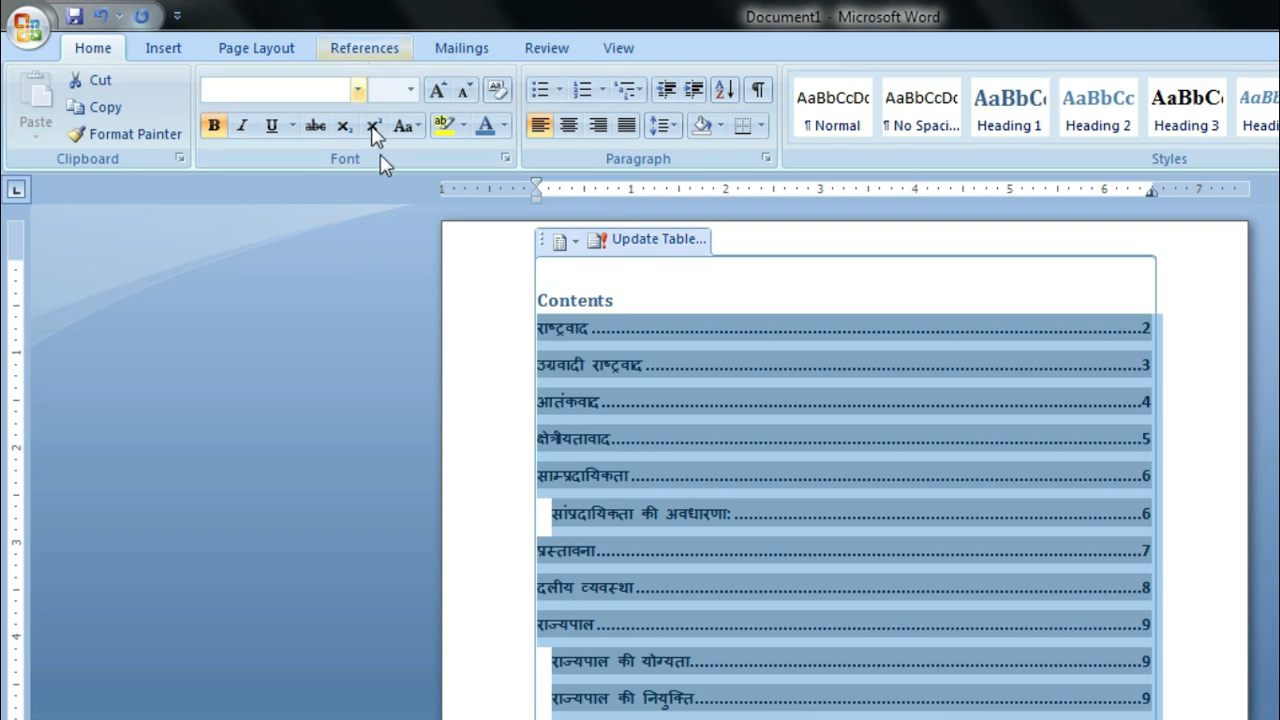
left_click(370, 46)
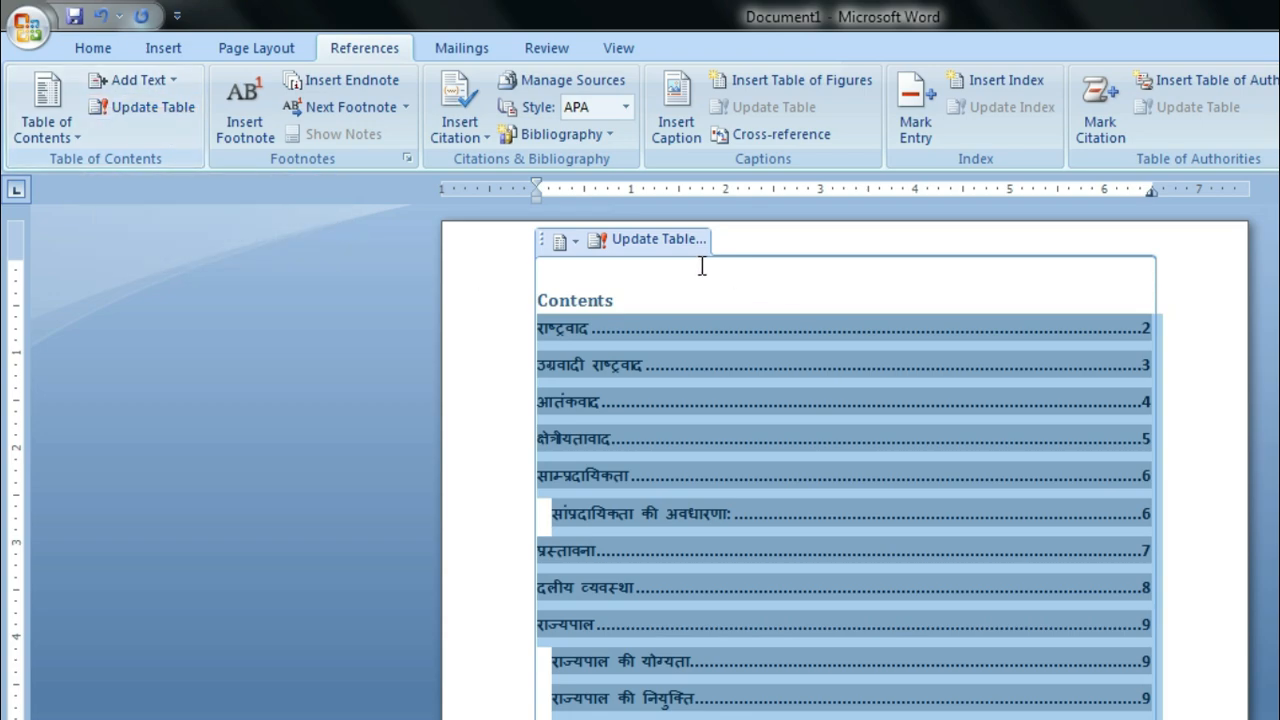
left_click(143, 107)
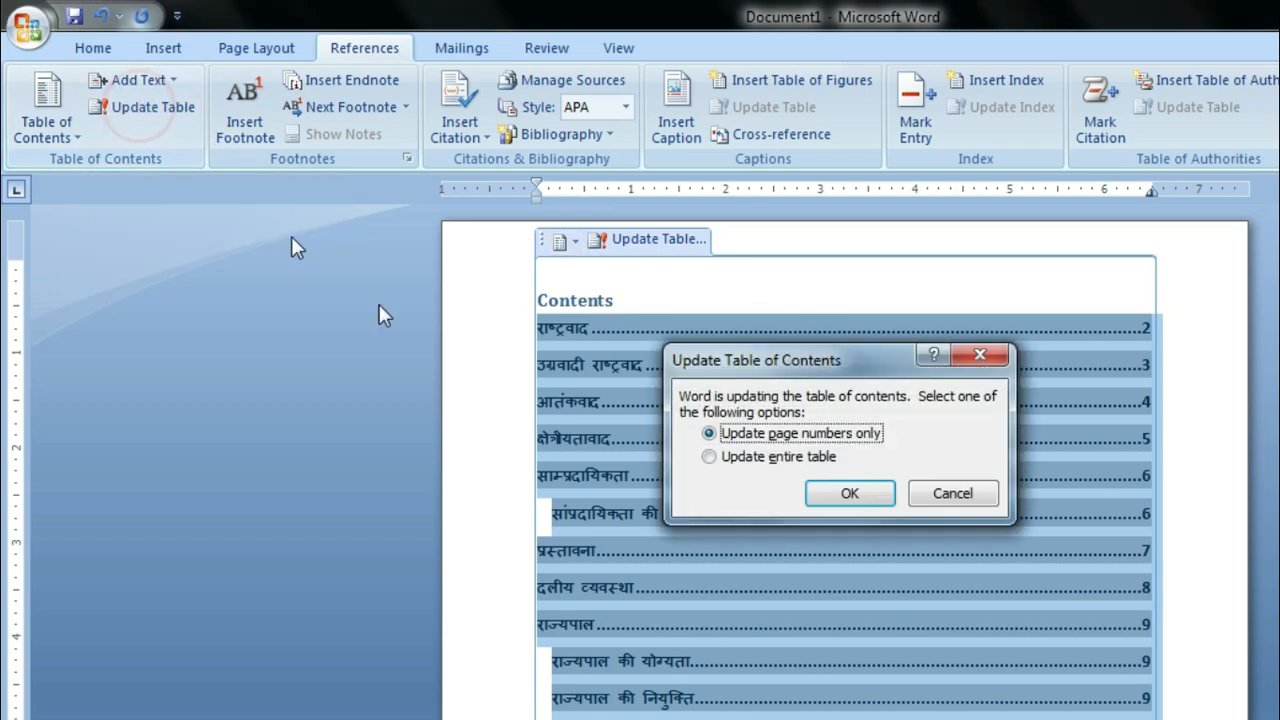
left_click(730, 460)
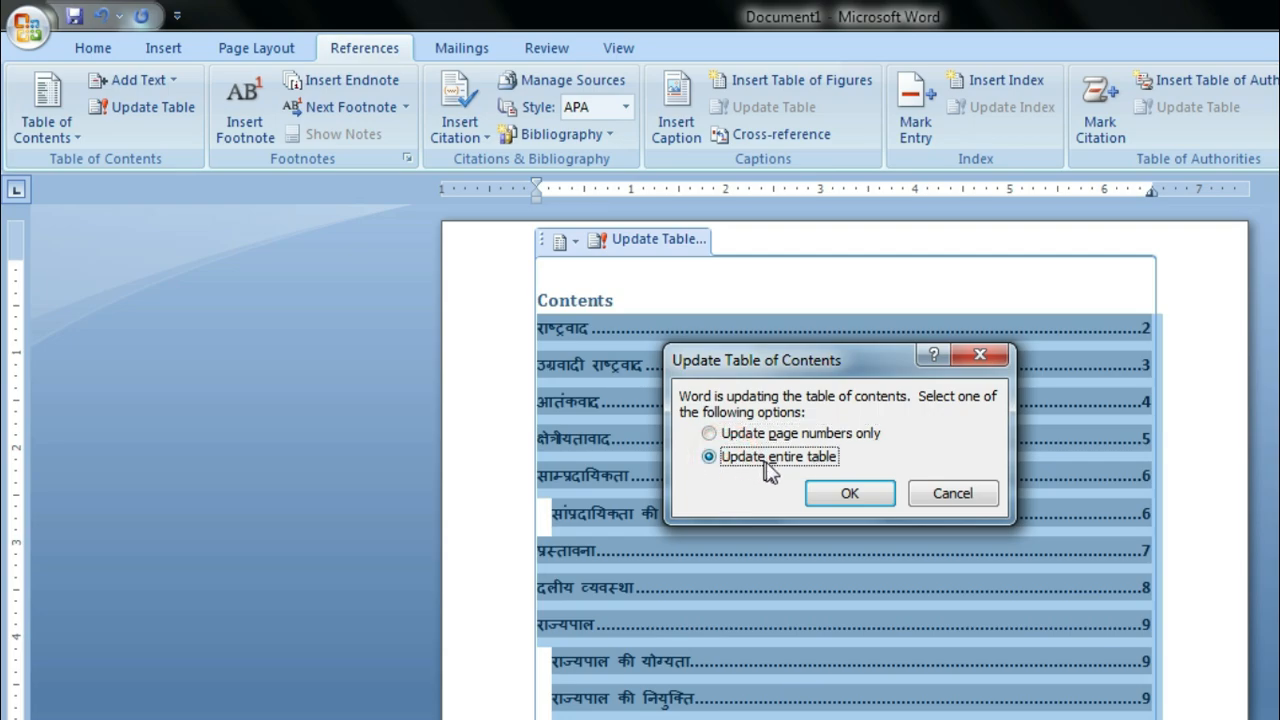
left_click(846, 497)
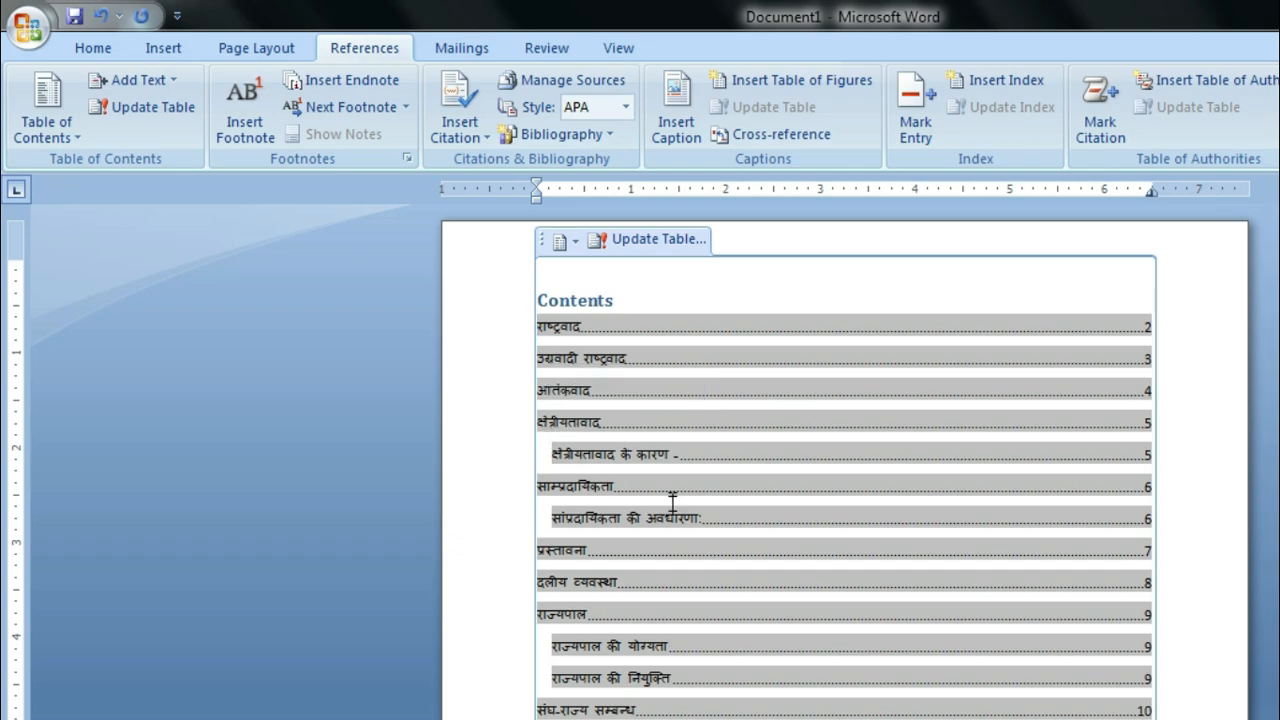
Make all the entries in the updated table of contents bold and increase their font size by two steps
scroll(660, 512, "up", 2, "ctrl")
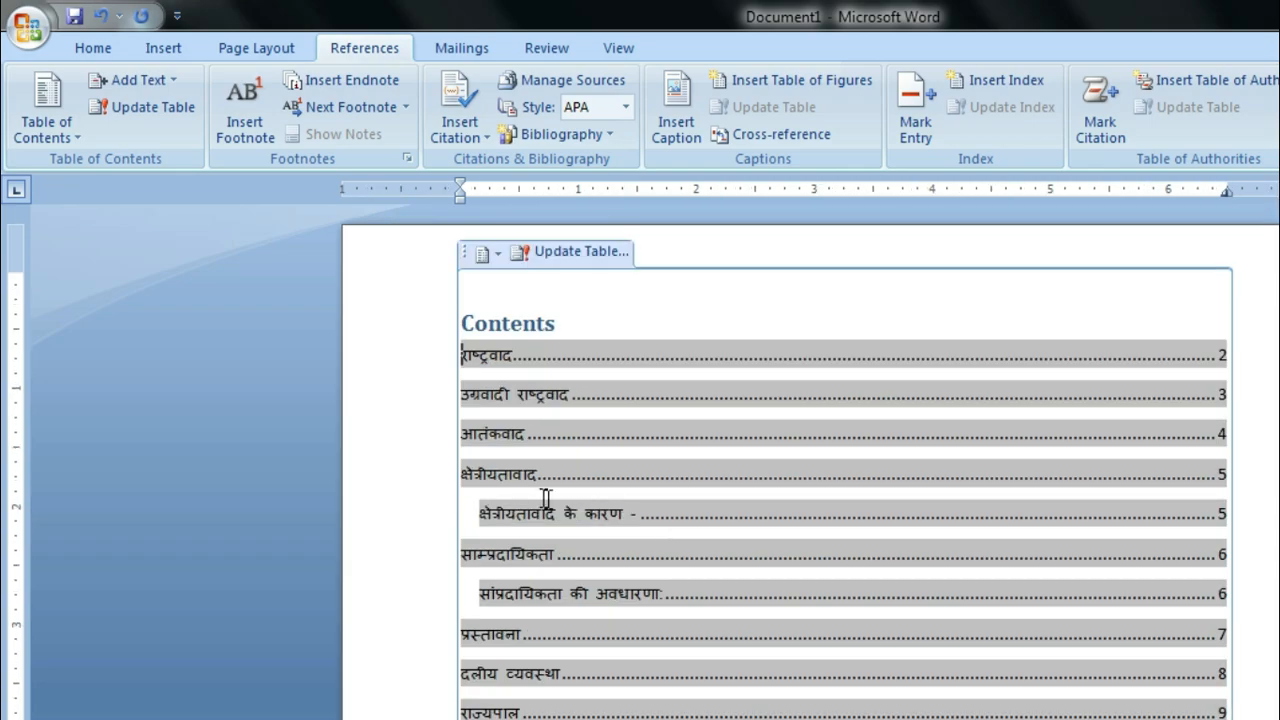
scroll(648, 522, "down", 3)
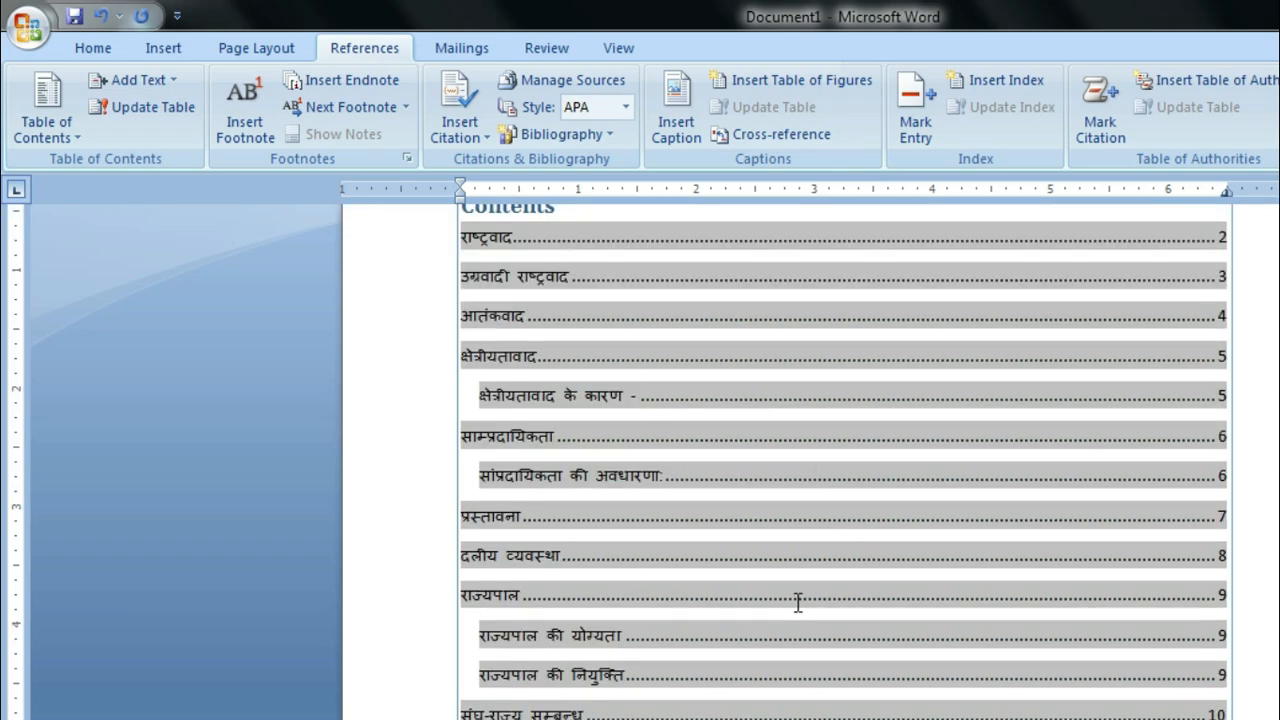
left_click_drag(800, 655, 568, 332)
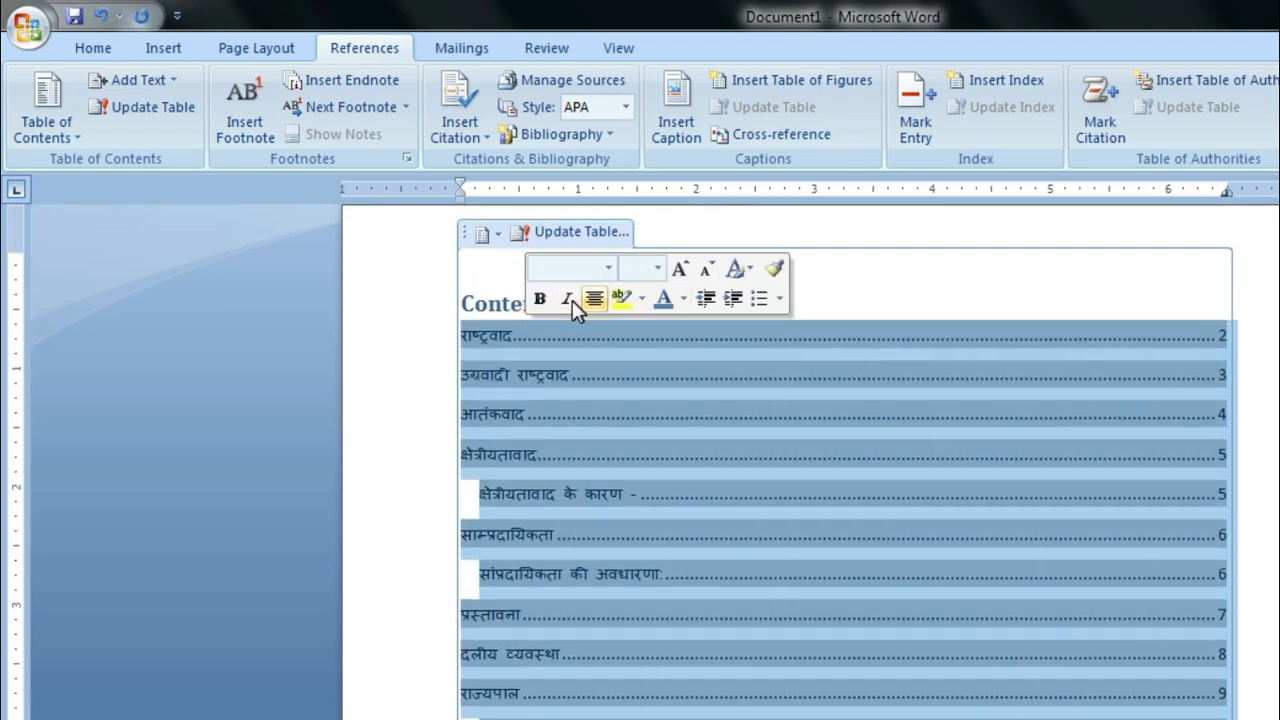
left_click(541, 299)
left_click(679, 268)
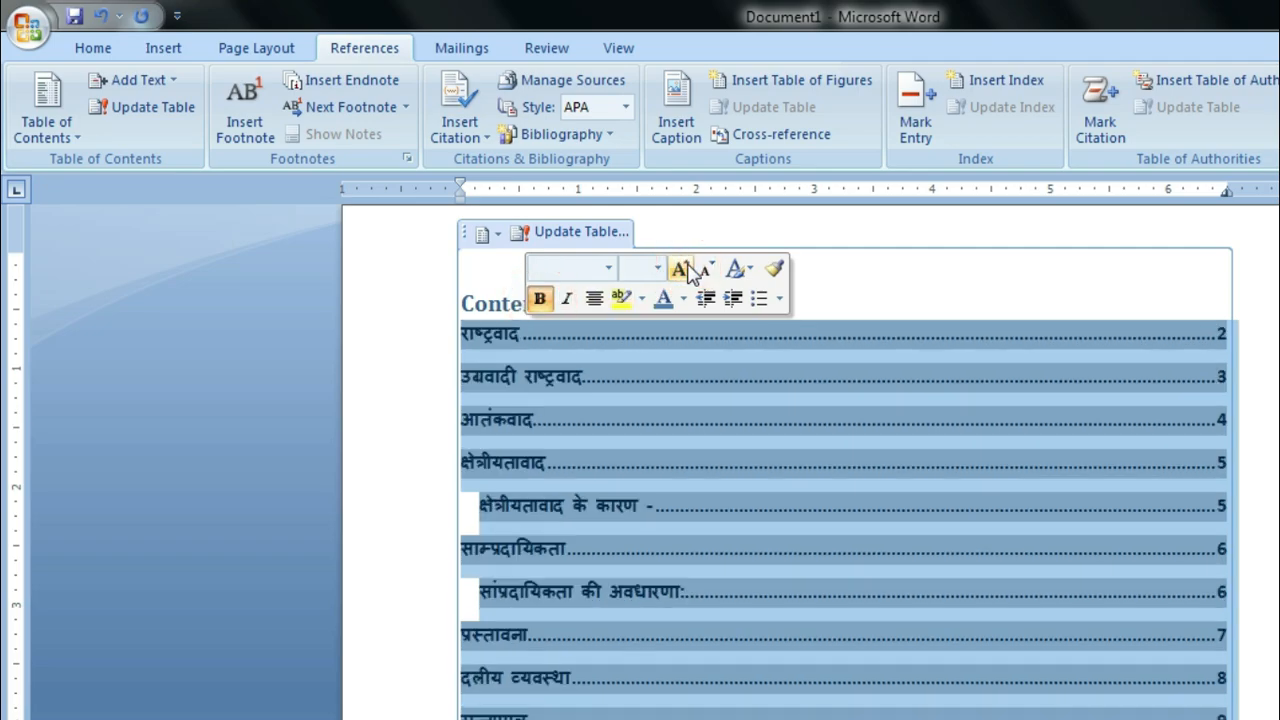
left_click(688, 267)
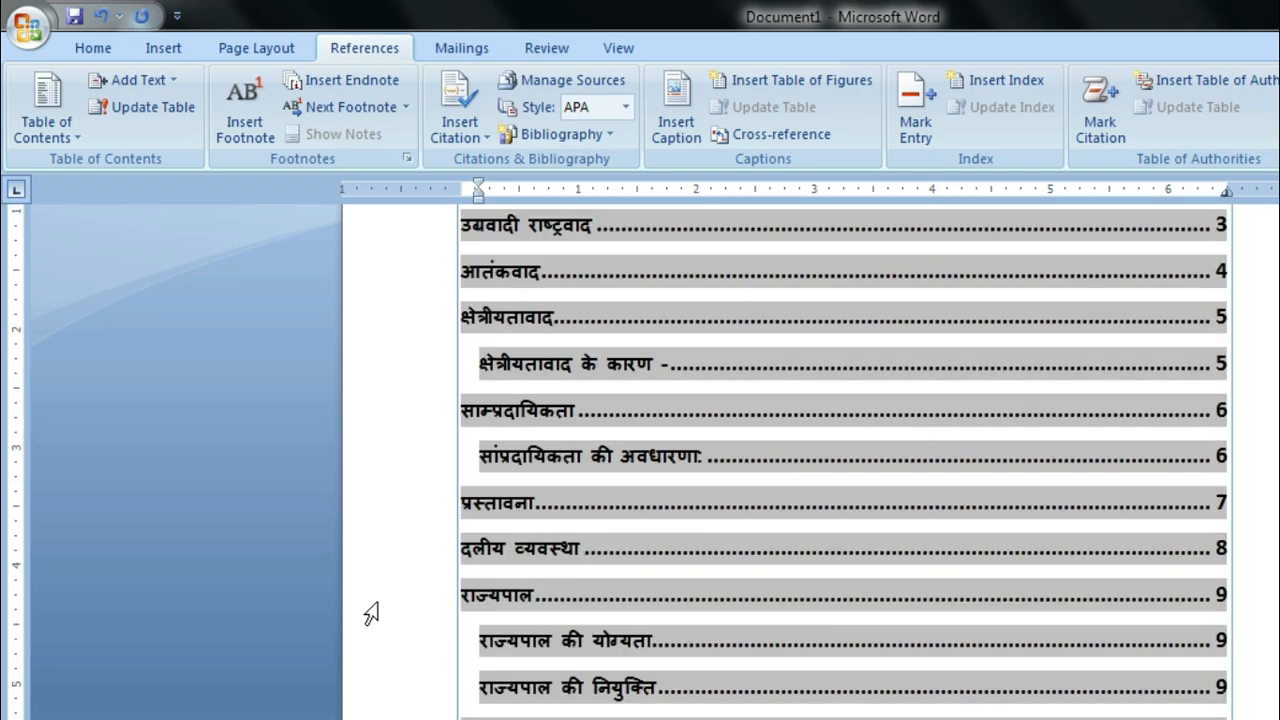
left_click(376, 601)
scroll(376, 601, "down", 3)
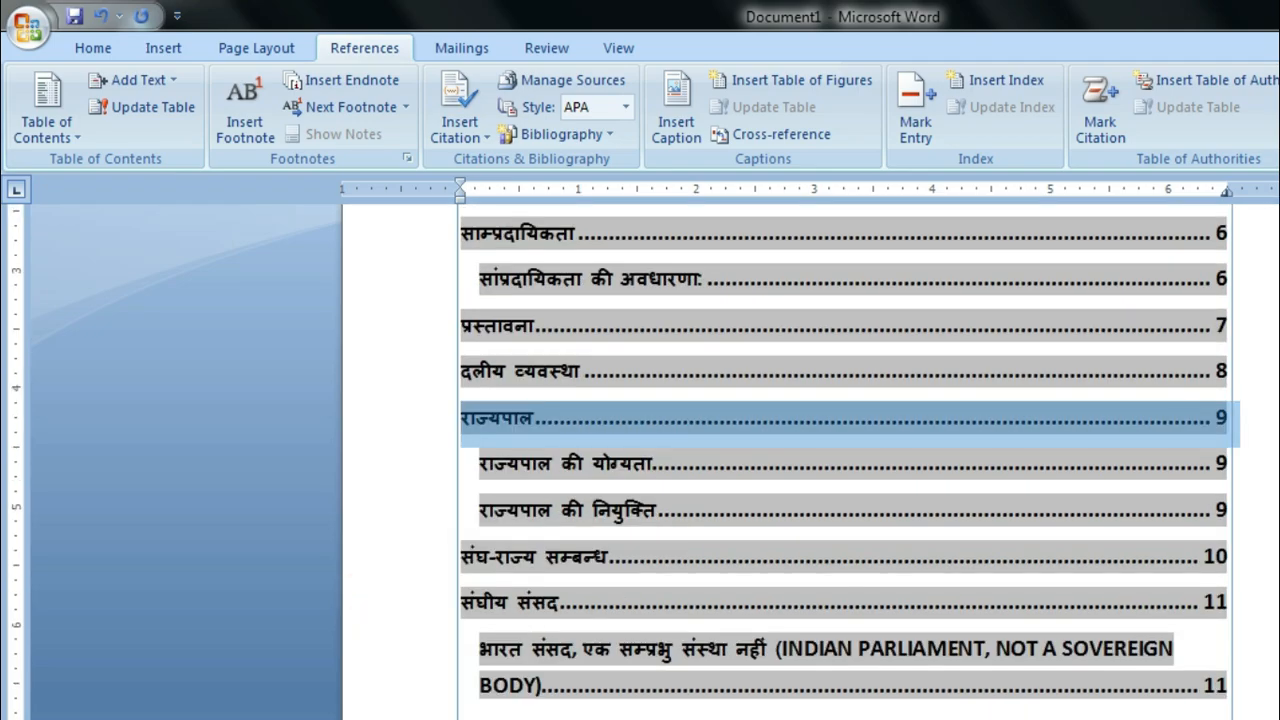
left_click(790, 712)
Follow the प्रस्तावना entry's link in the table of contents and check the page number at the foot of its page
scroll(818, 665, "up", 5)
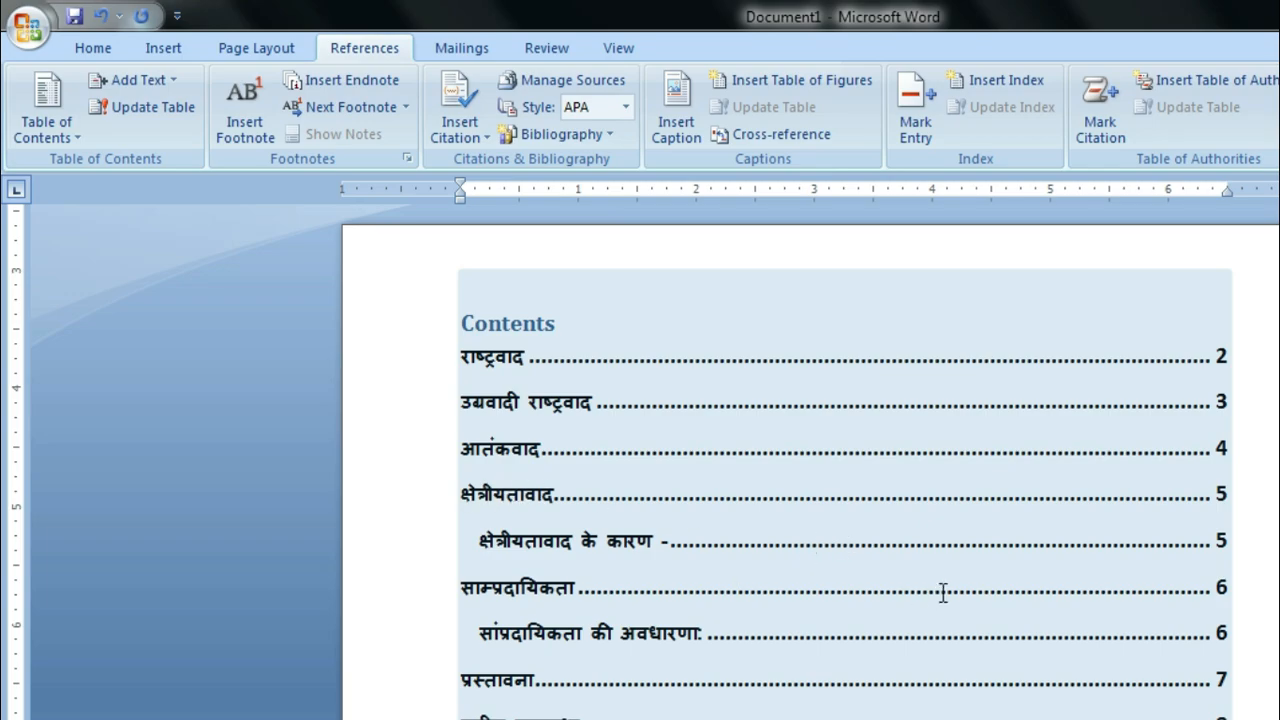
scroll(943, 592, "down", 20)
scroll(953, 619, "up", 13)
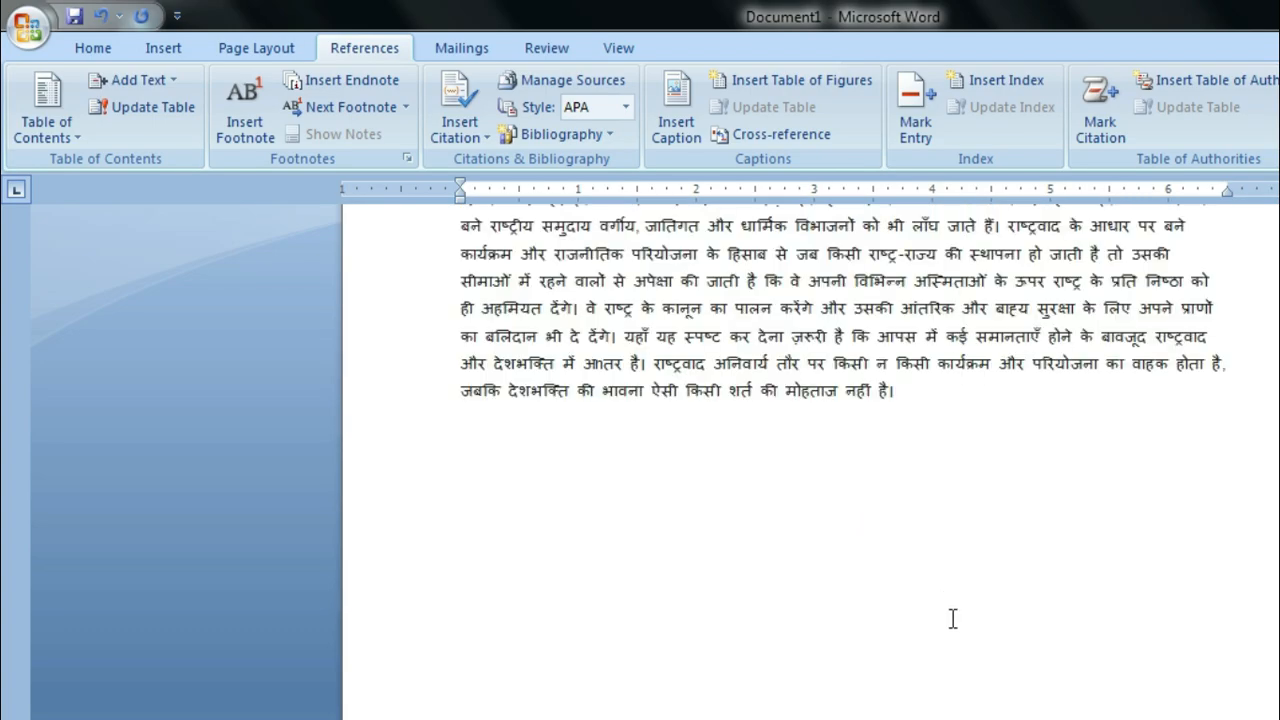
scroll(953, 619, "up", 20)
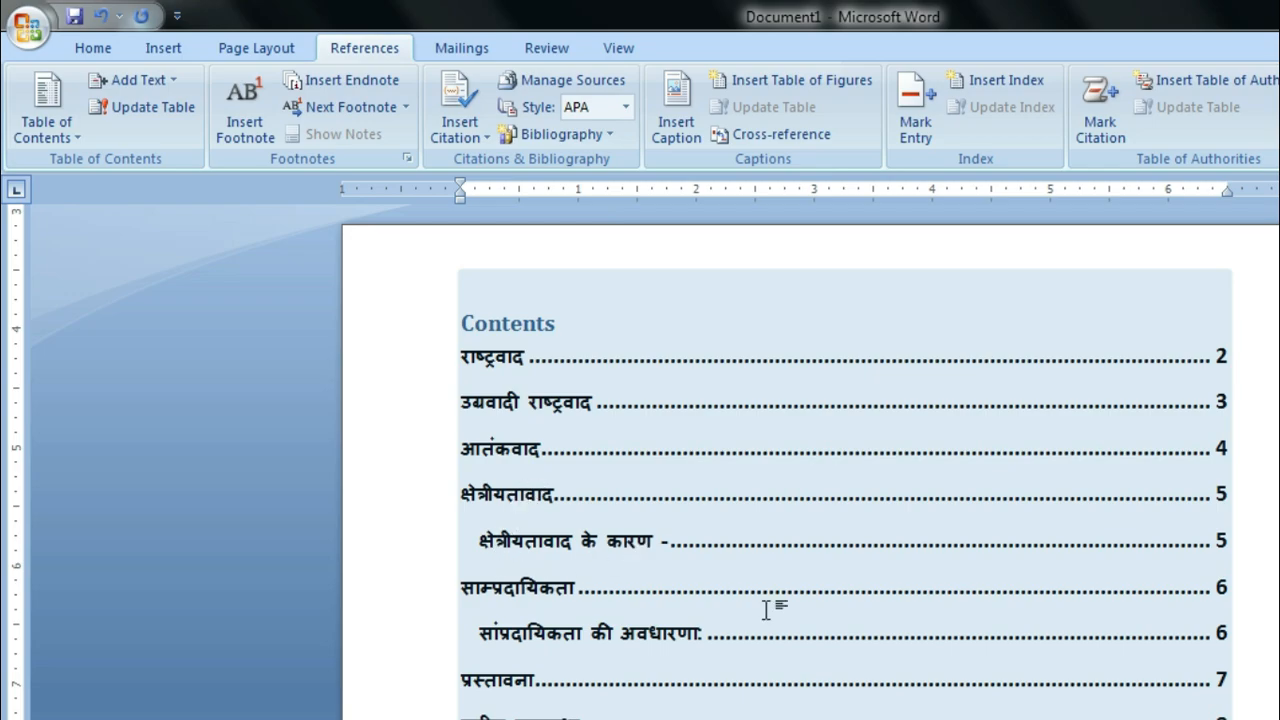
scroll(884, 640, "down", 3)
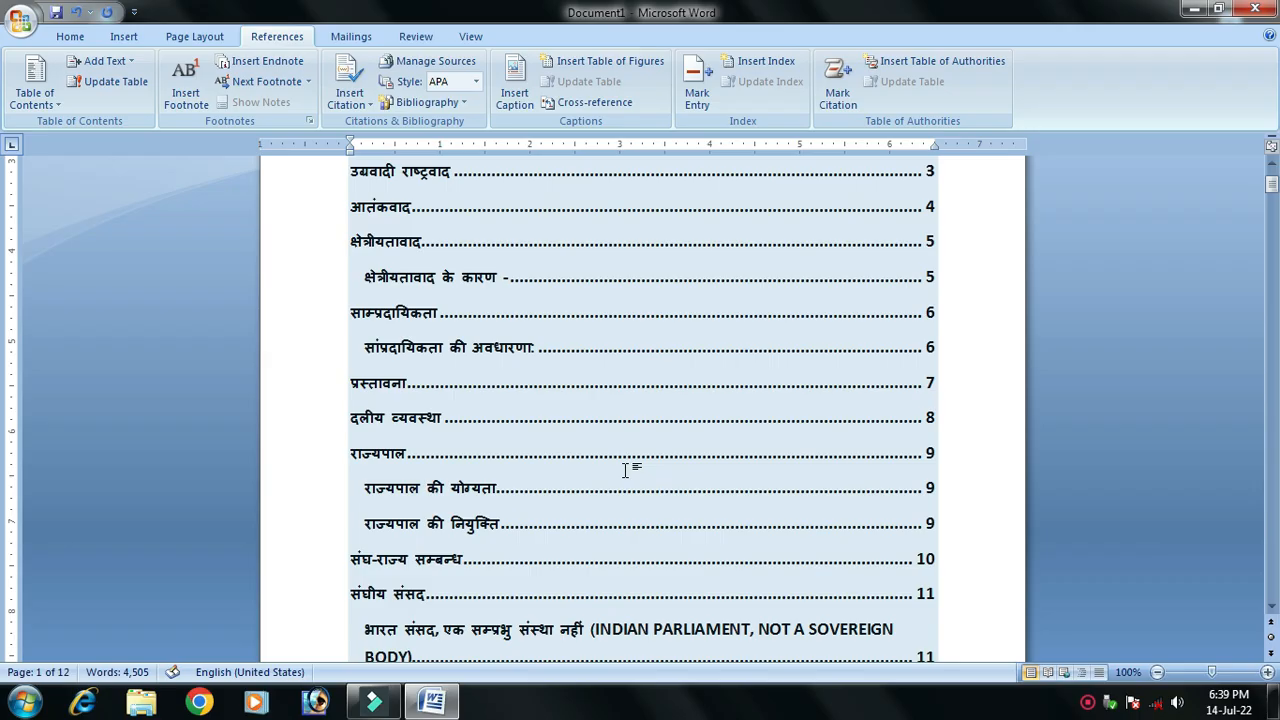
left_click(690, 478)
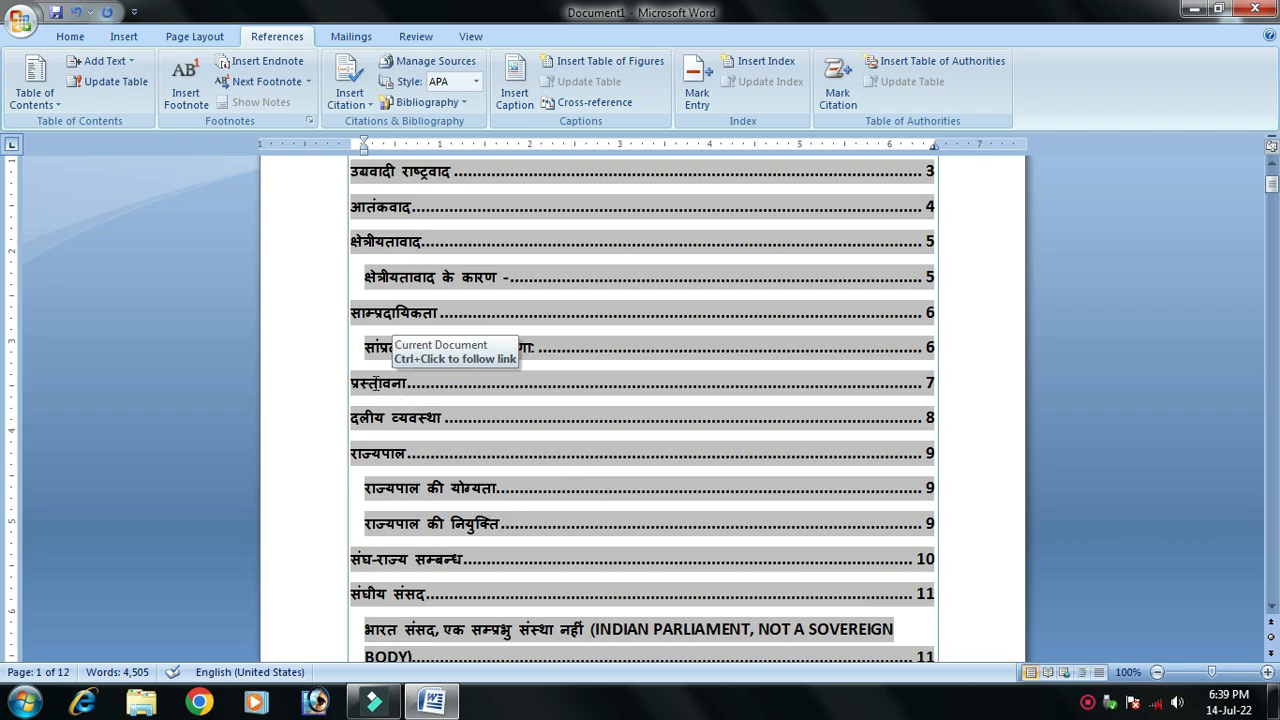
key("alt+shift")
left_click(376, 390, "ctrl")
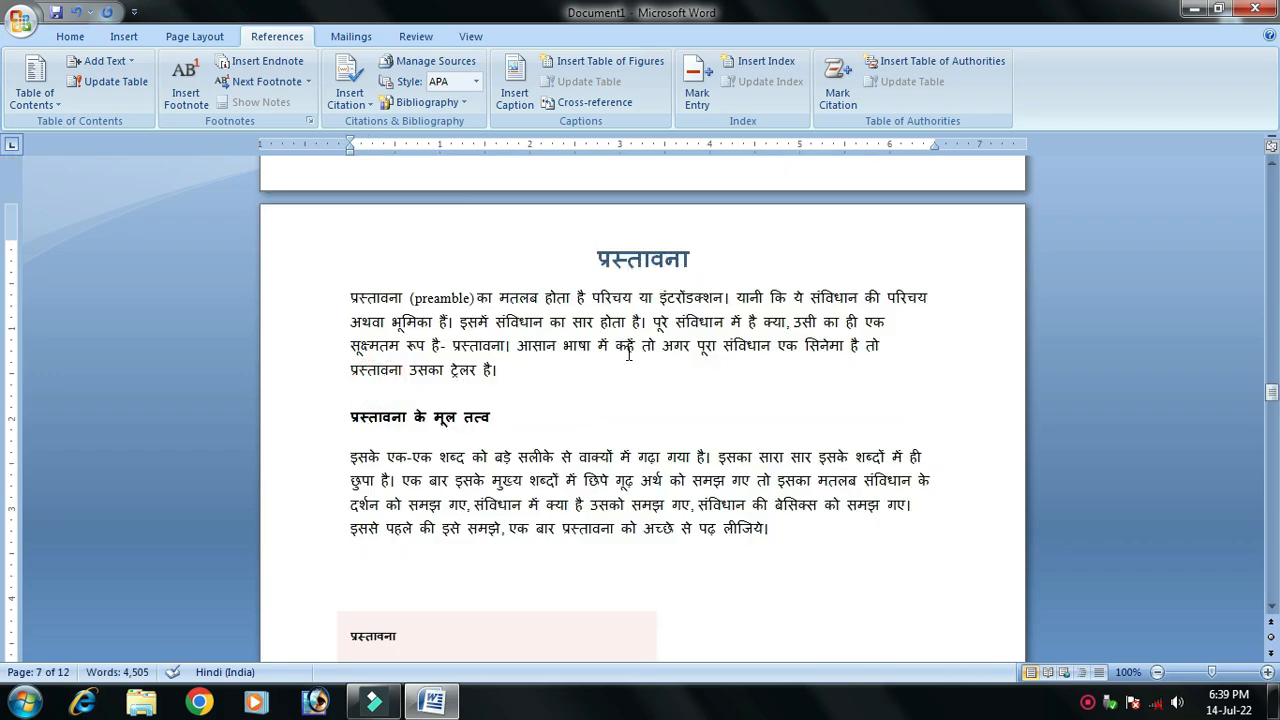
scroll(691, 393, "down", 10)
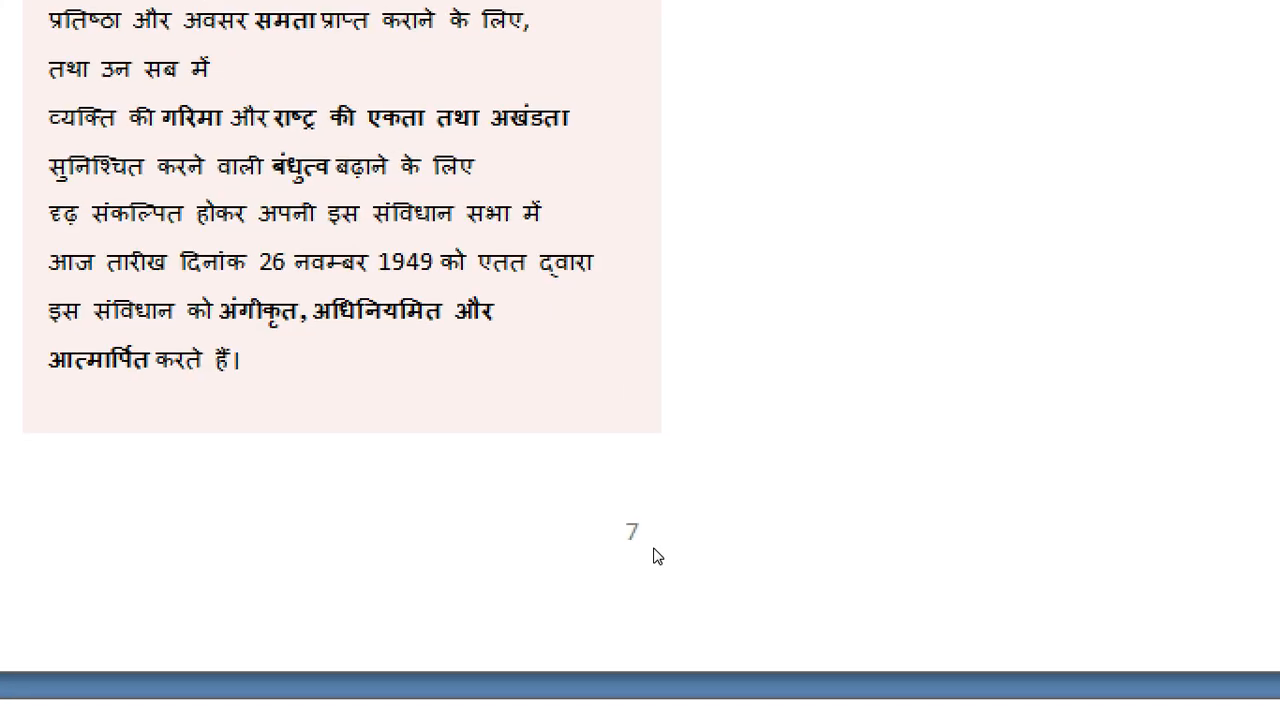
scroll(655, 555, "down", 5)
scroll(560, 515, "down", 1)
scroll(571, 481, "up", 6)
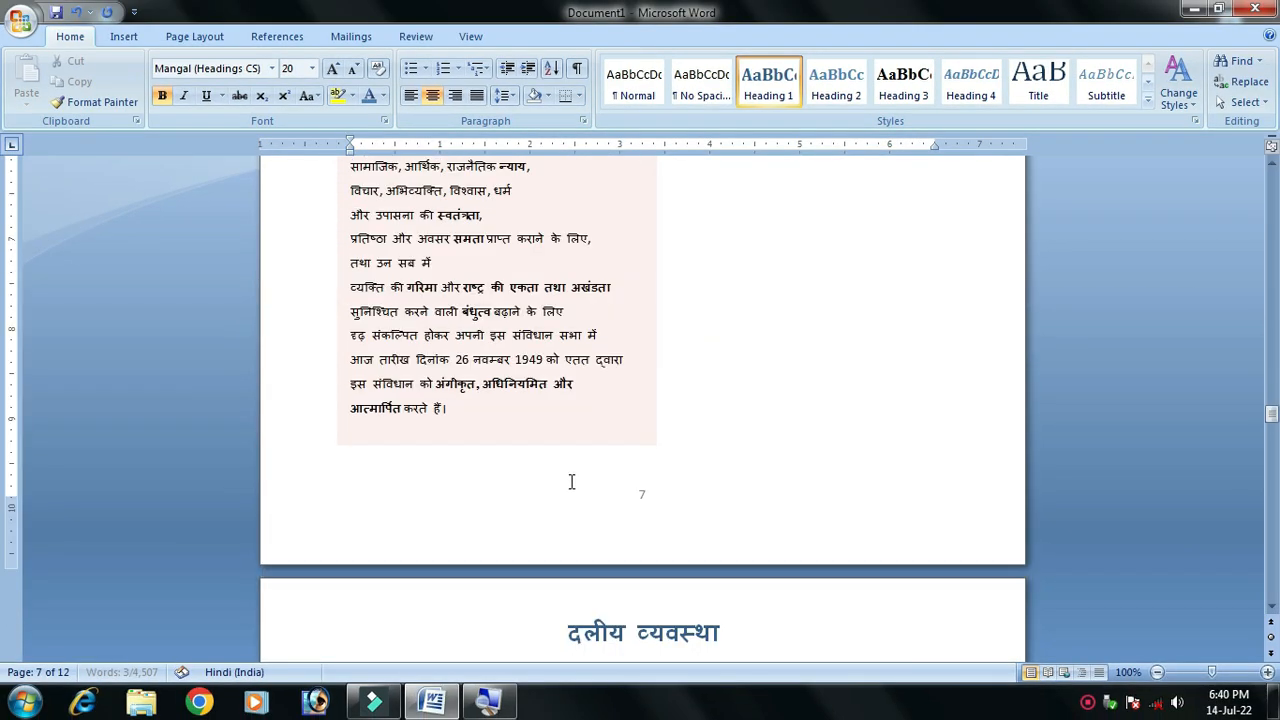
Return to the table of contents and follow the राज्यपाल entry's link to its page
key("ctrl+Home")
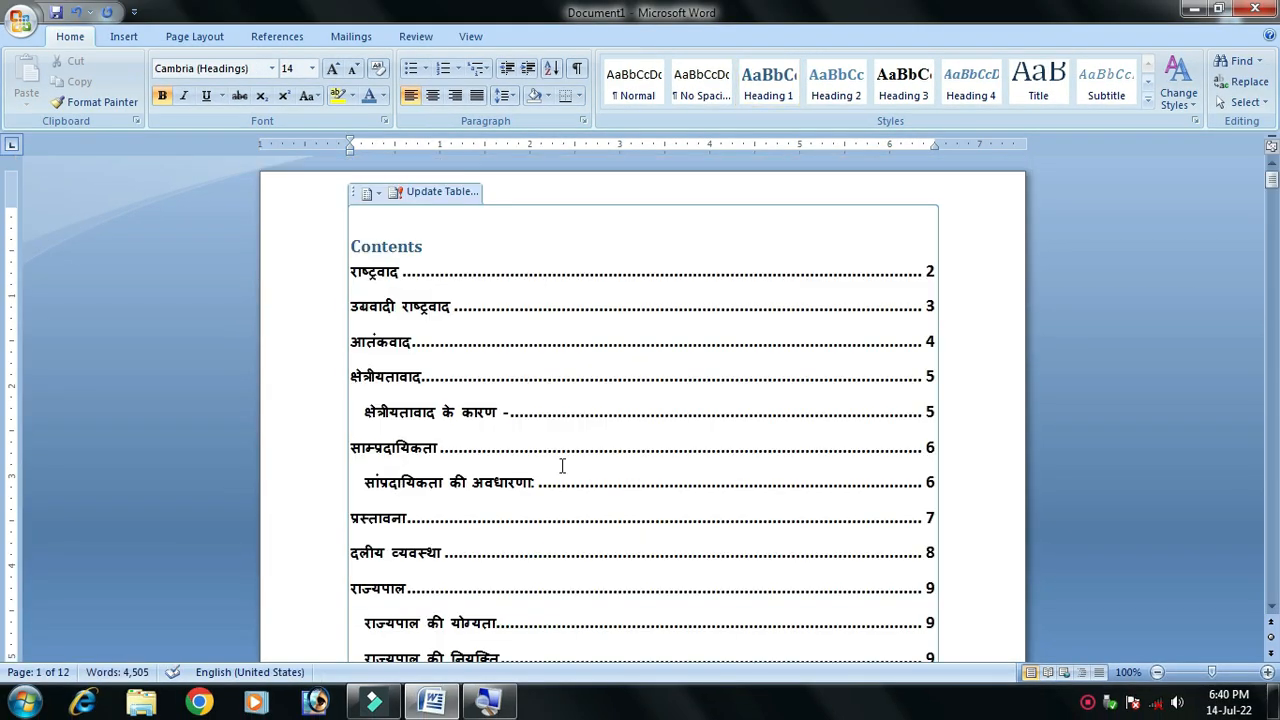
scroll(482, 503, "down", 2)
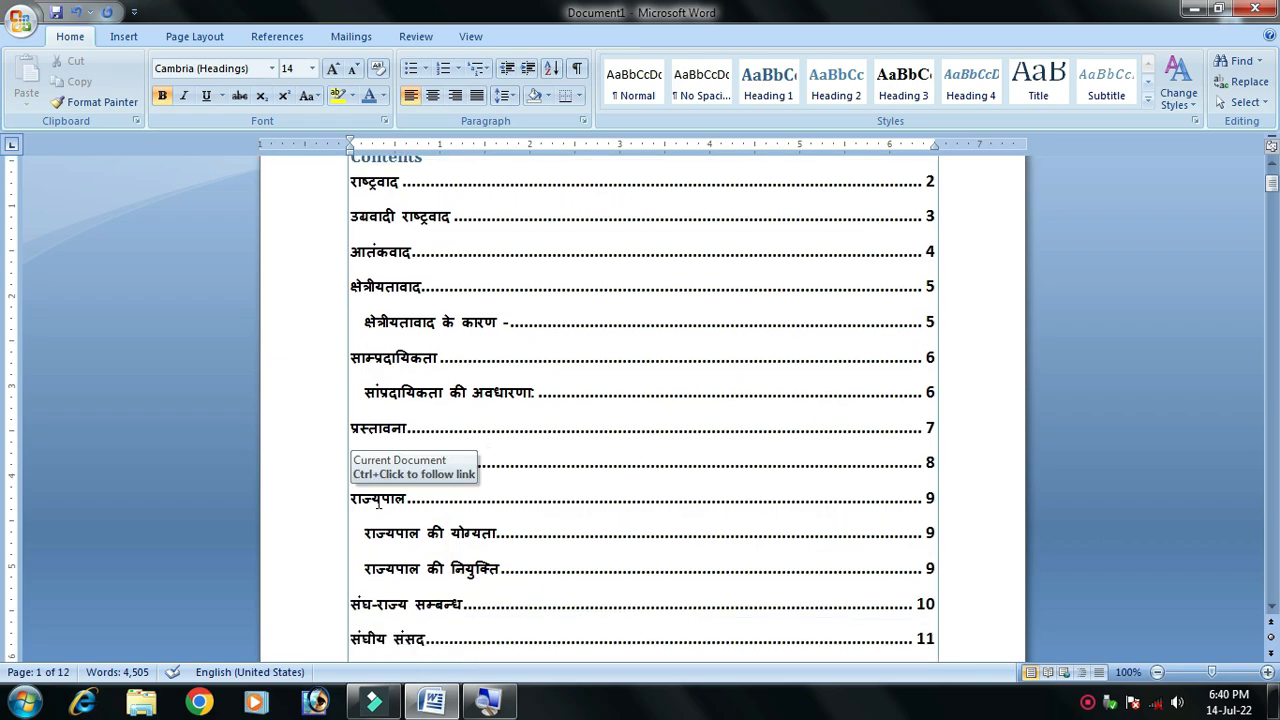
left_click(381, 507, "ctrl")
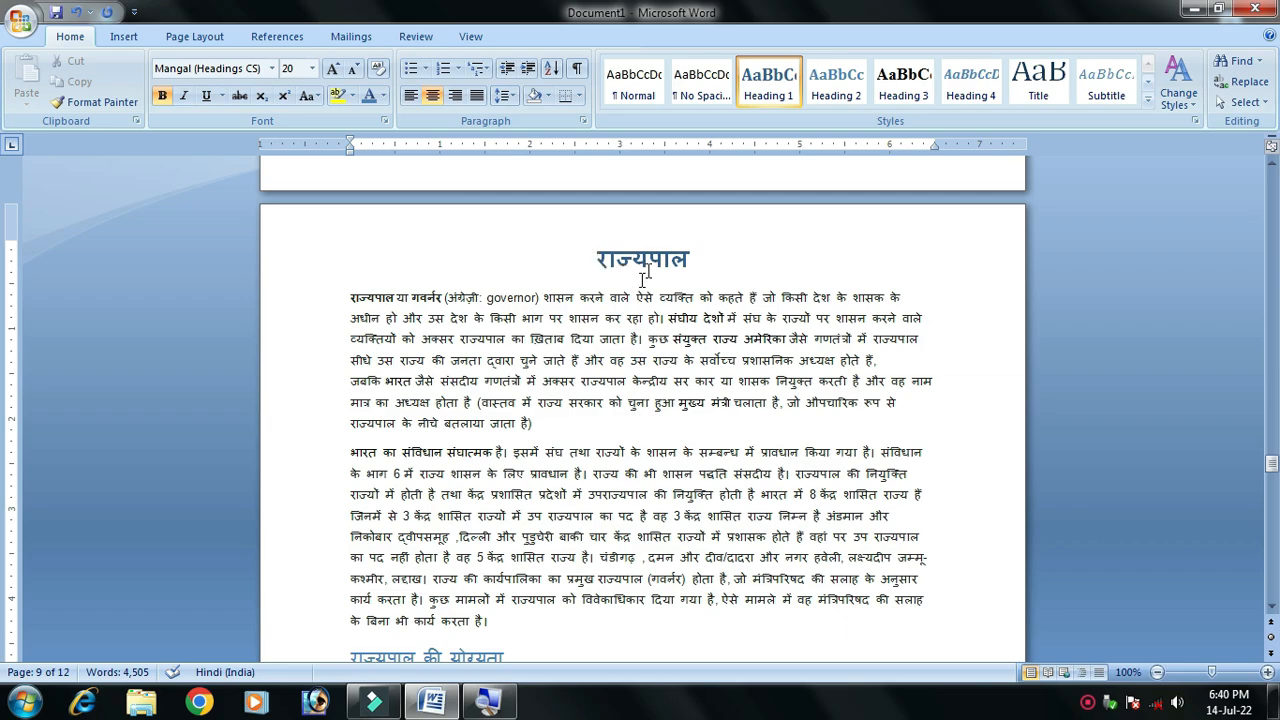
scroll(645, 272, "down", 10)
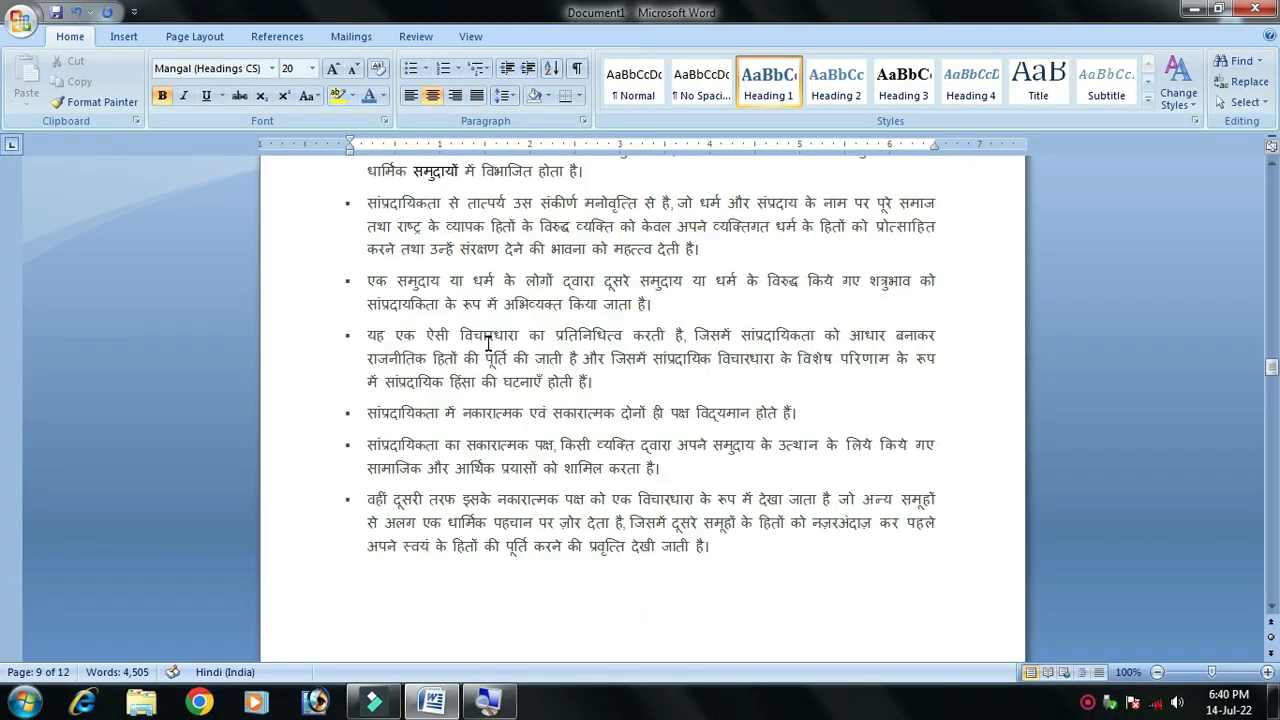
scroll(170, 146, "up", 5)
Set the table of contents to show 6 levels and replace the existing table with it
left_click(277, 36)
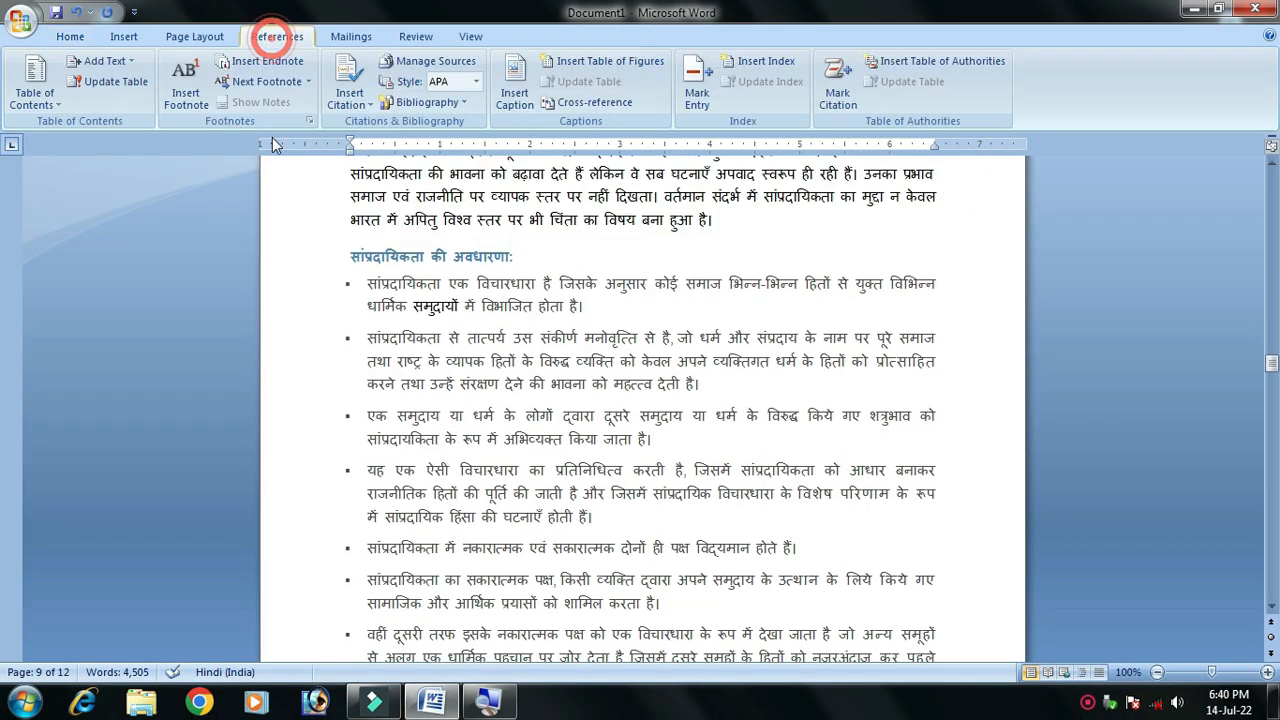
scroll(446, 377, "up", 12)
left_click(105, 61)
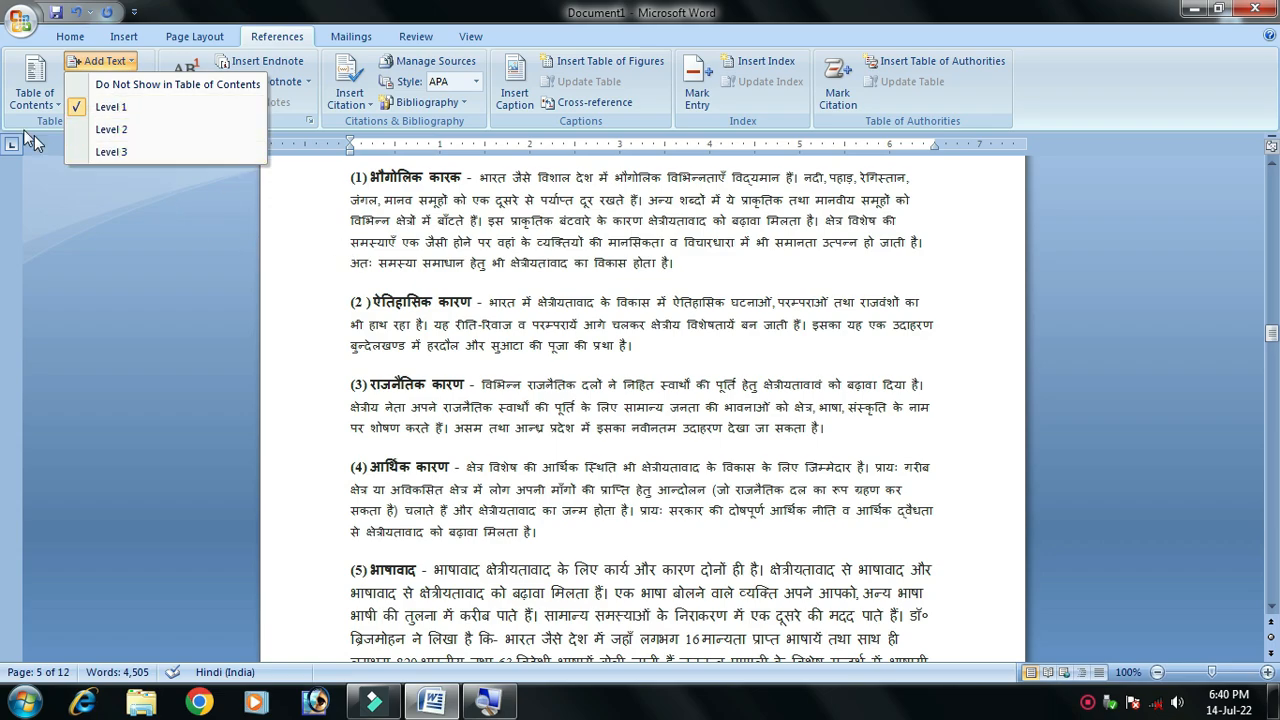
left_click(30, 100)
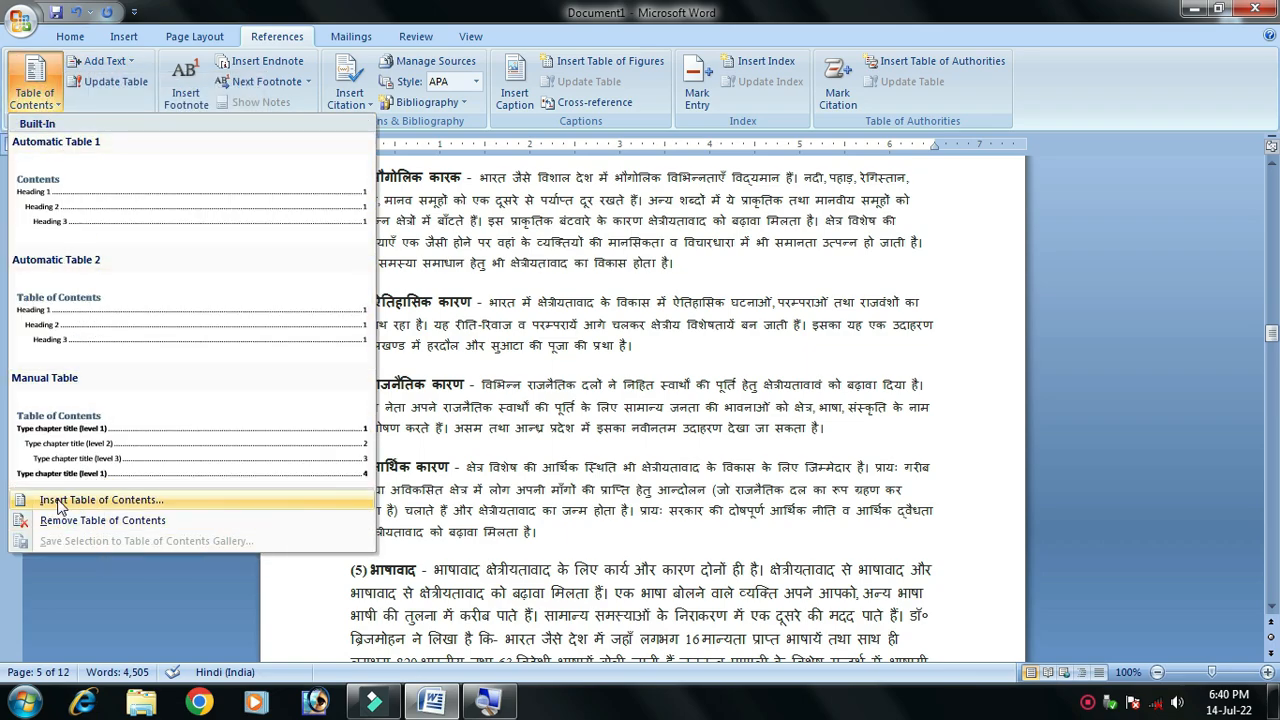
left_click(143, 503)
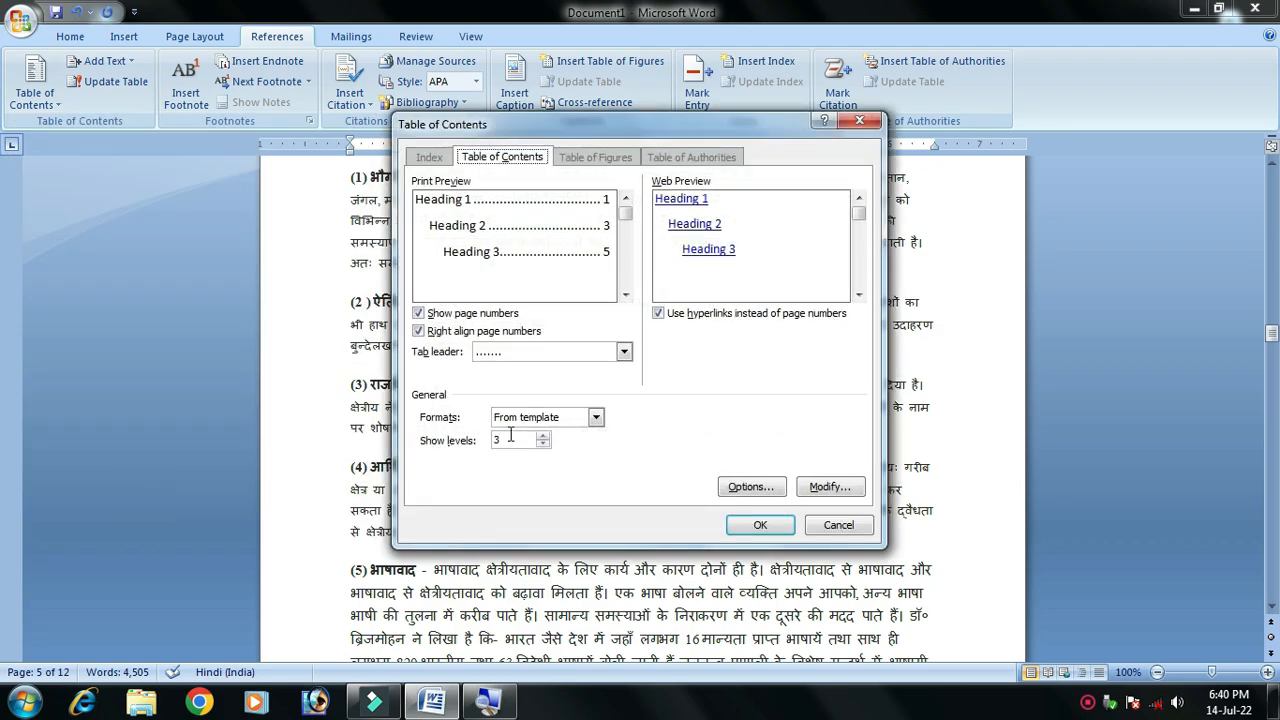
left_click(542, 437)
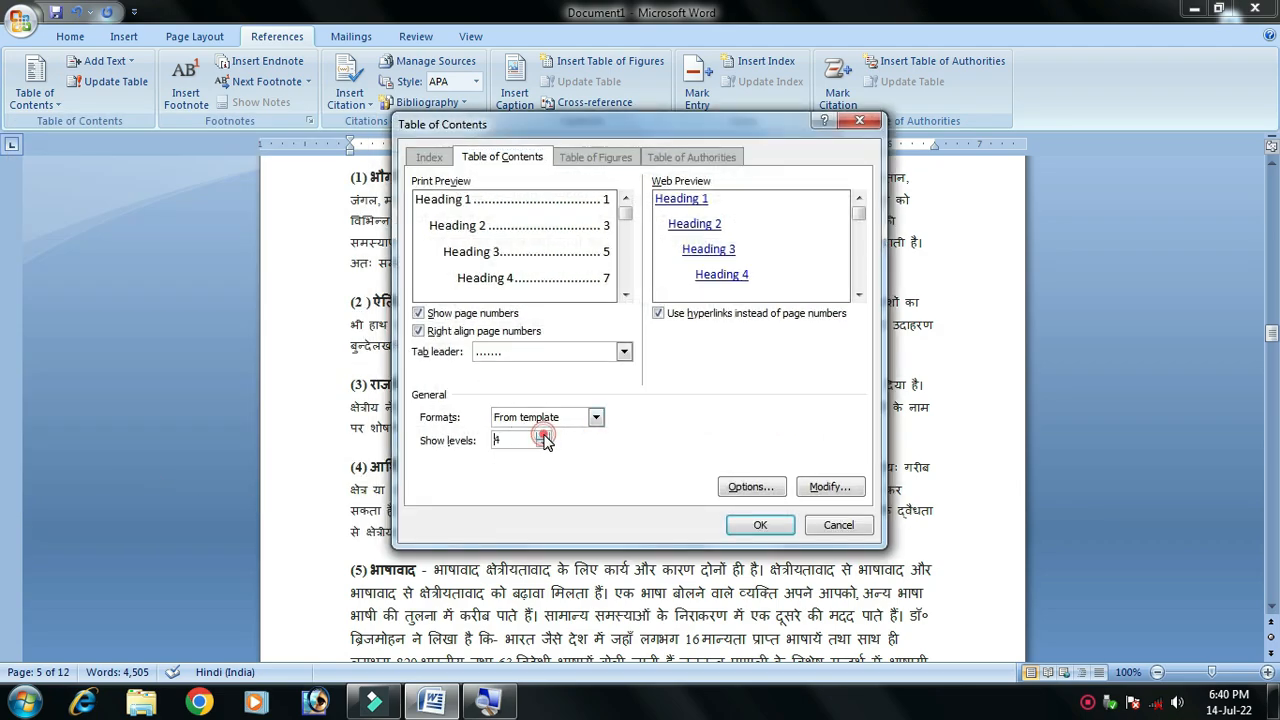
left_click(545, 437)
left_click(545, 437)
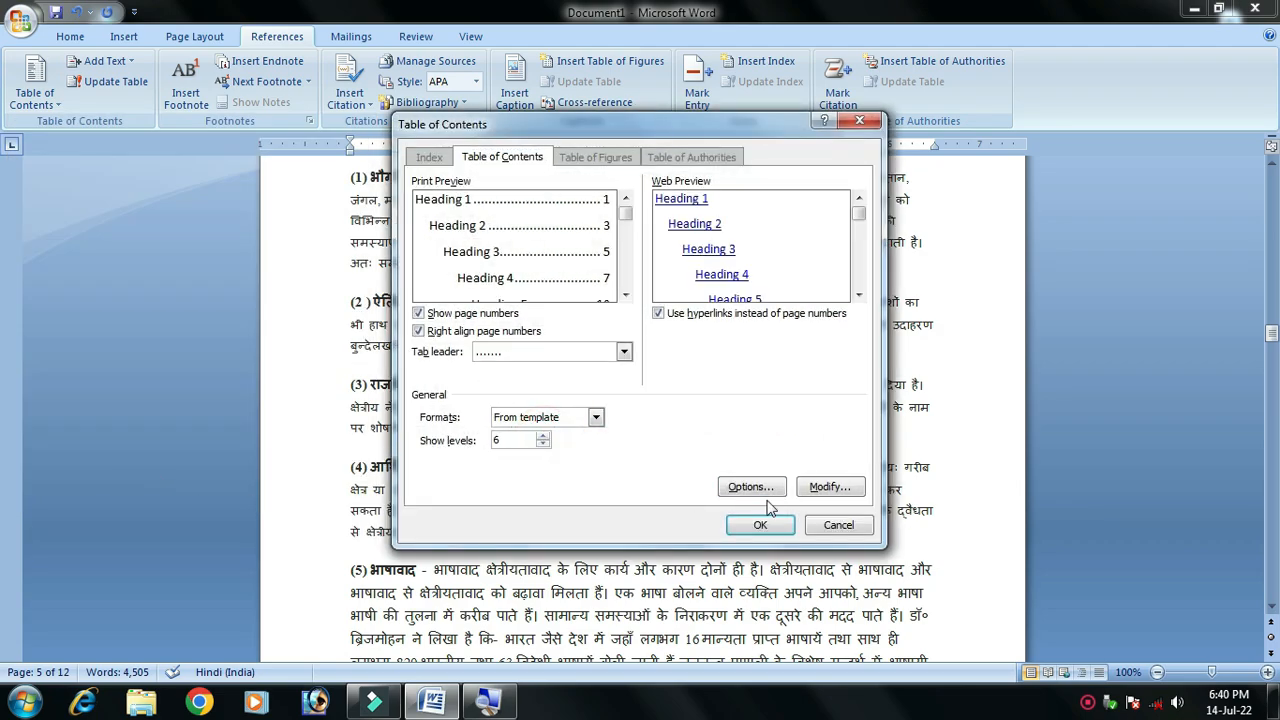
left_click(760, 522)
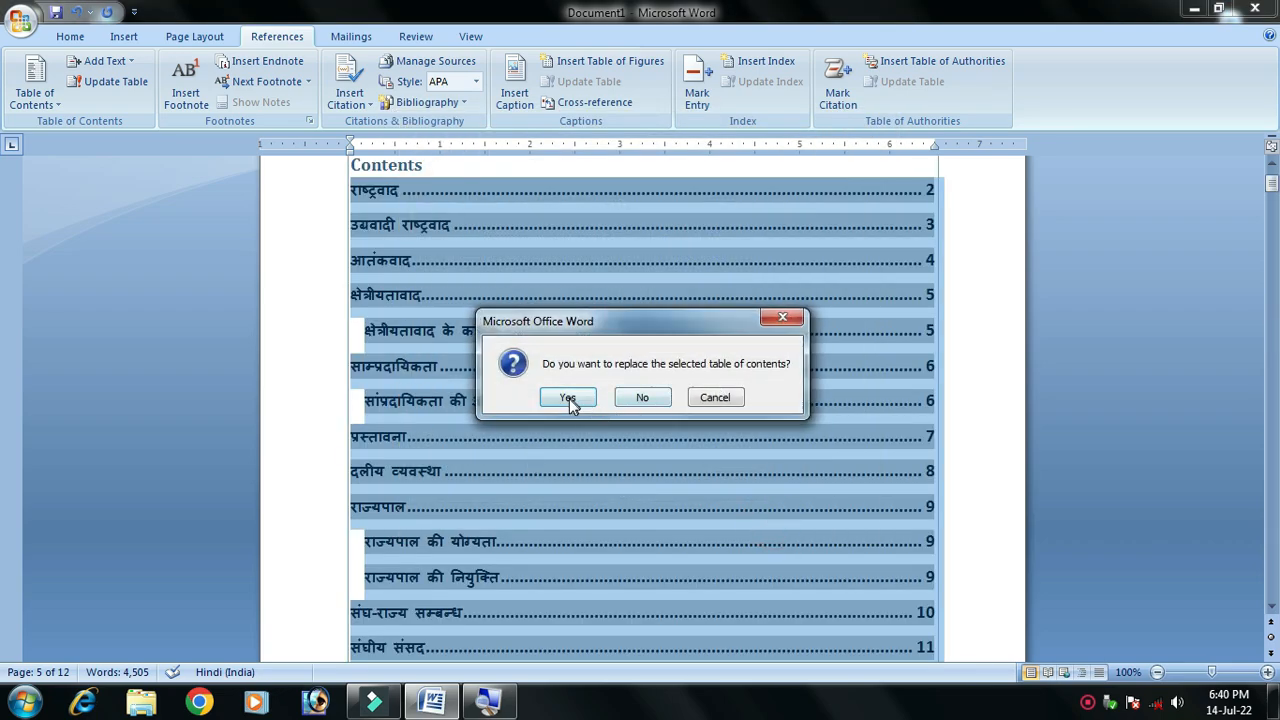
left_click(567, 398)
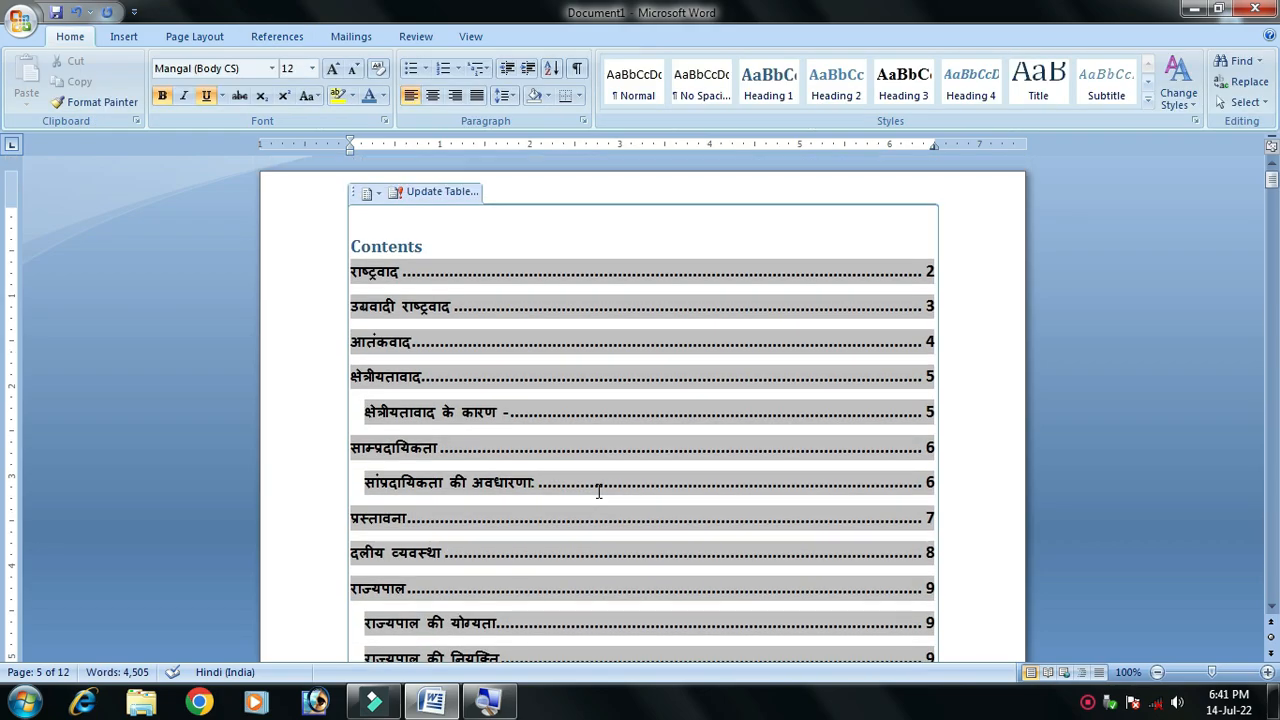
Check which heading levels can be assigned to text for the table of contents
left_click(280, 36)
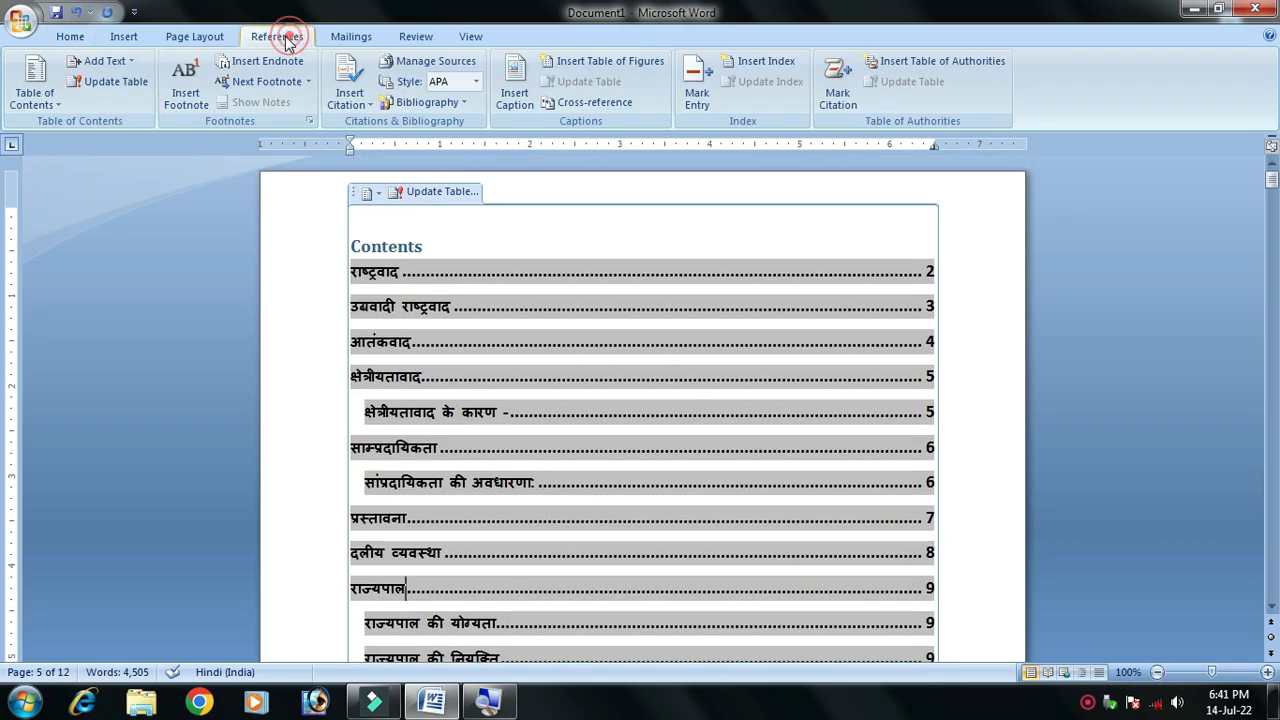
left_click(110, 61)
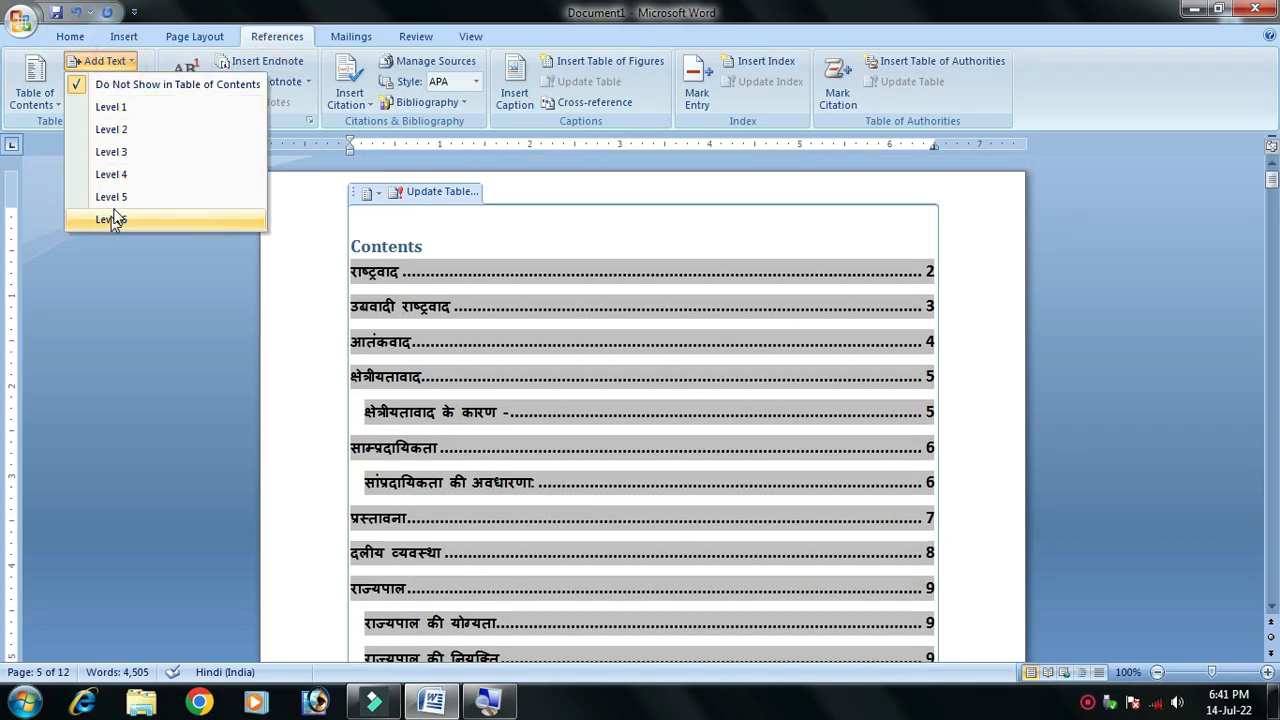
left_click(514, 414)
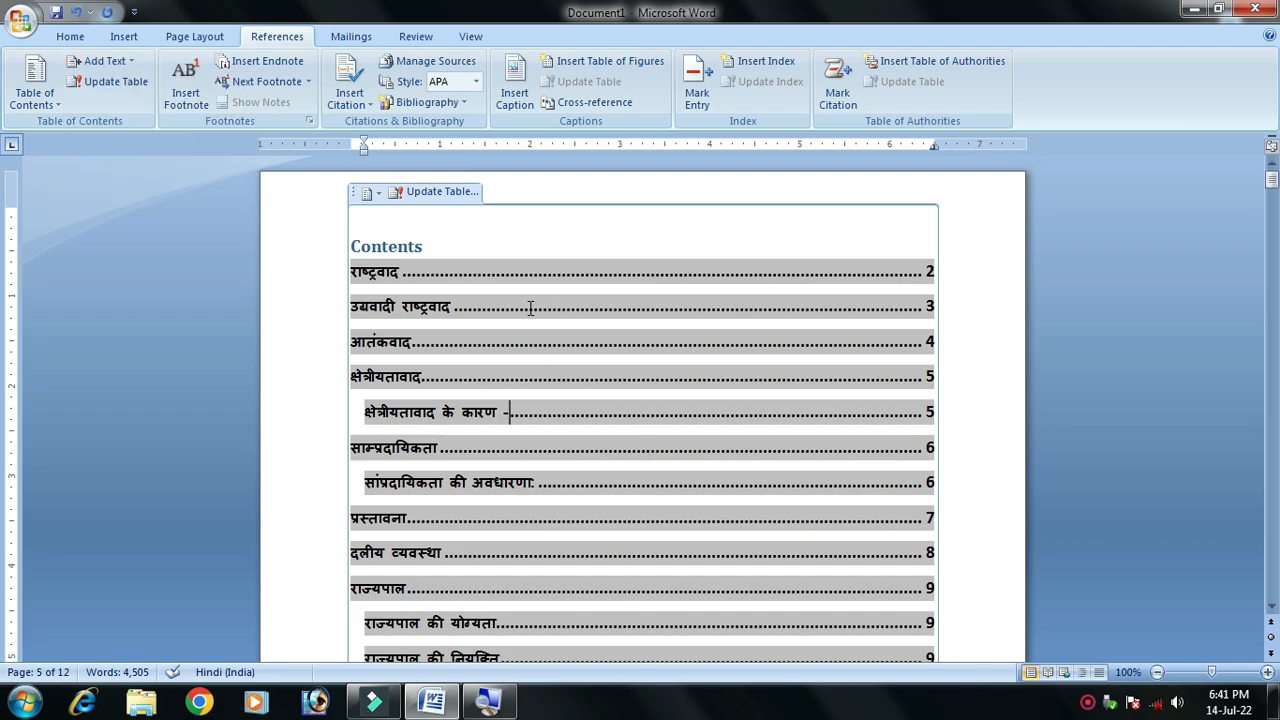
Display the built-in table of contents styles and the commands for inserting or removing a table
left_click(951, 296)
left_click(976, 352)
left_click(34, 92)
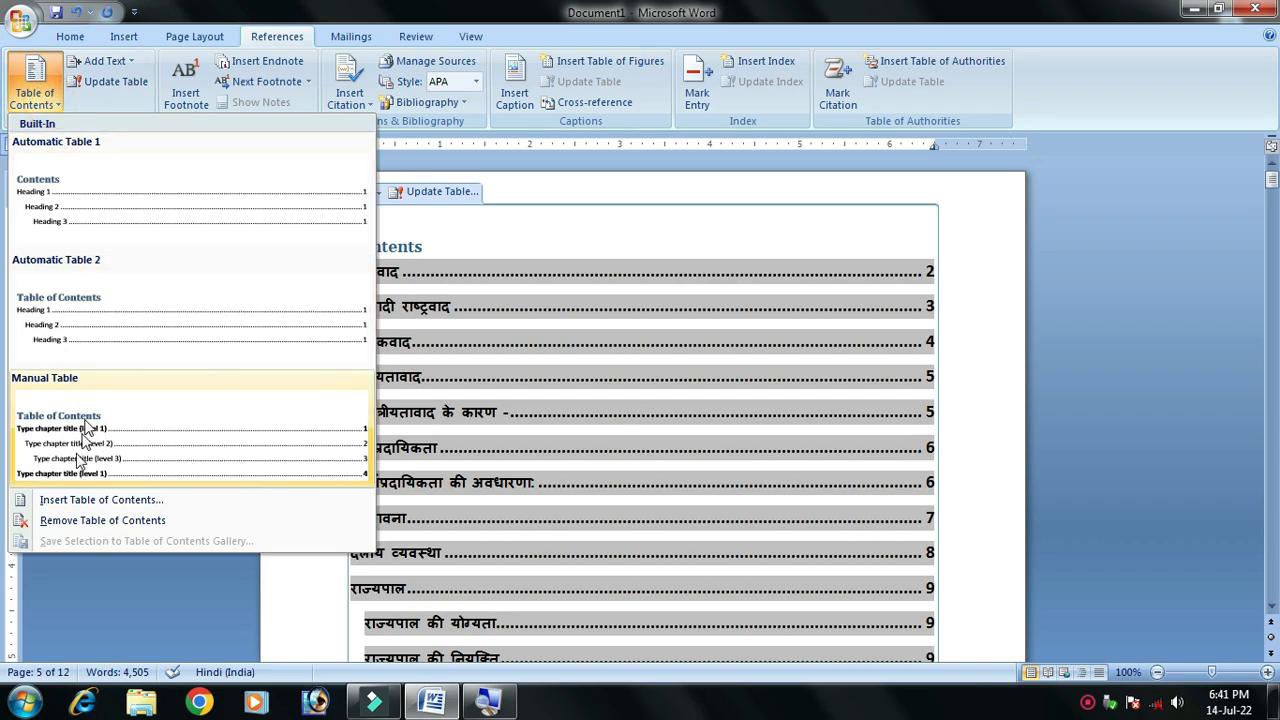